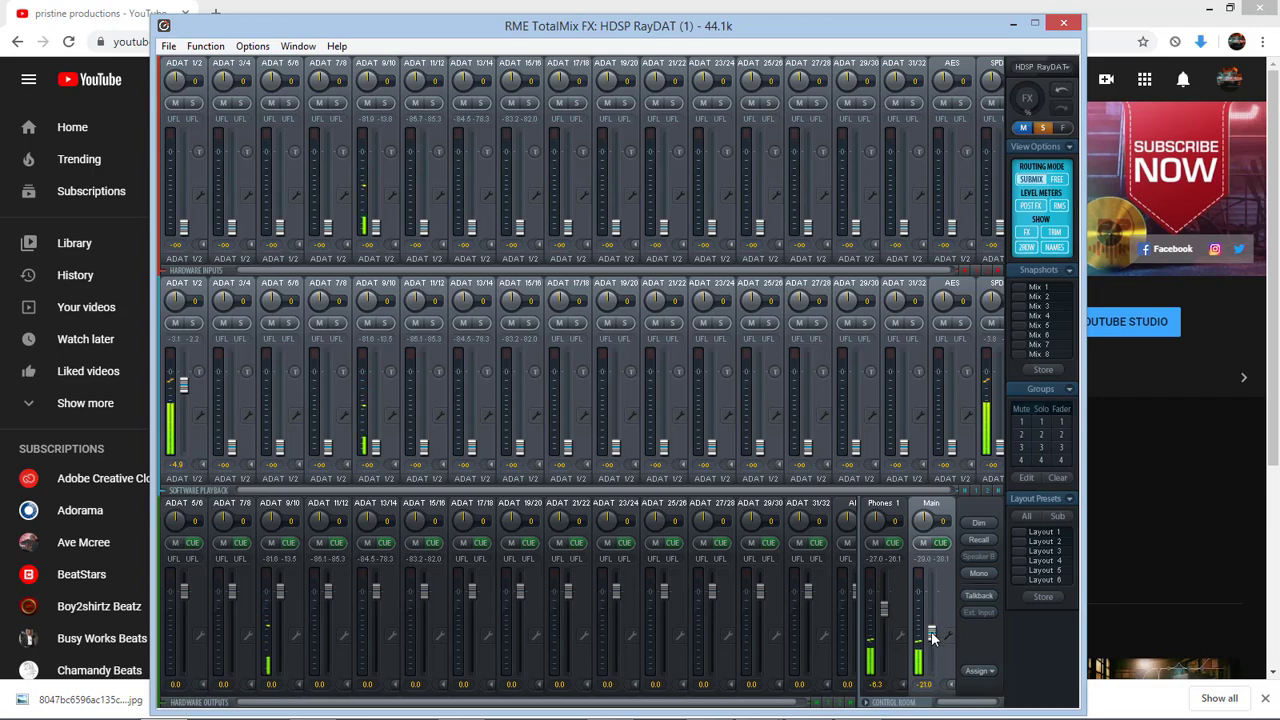
# Look over the pristine productions YouTube channel home page in the browser, then switch to the open payonneer.jpg image
pyautogui.click(1147, 508)
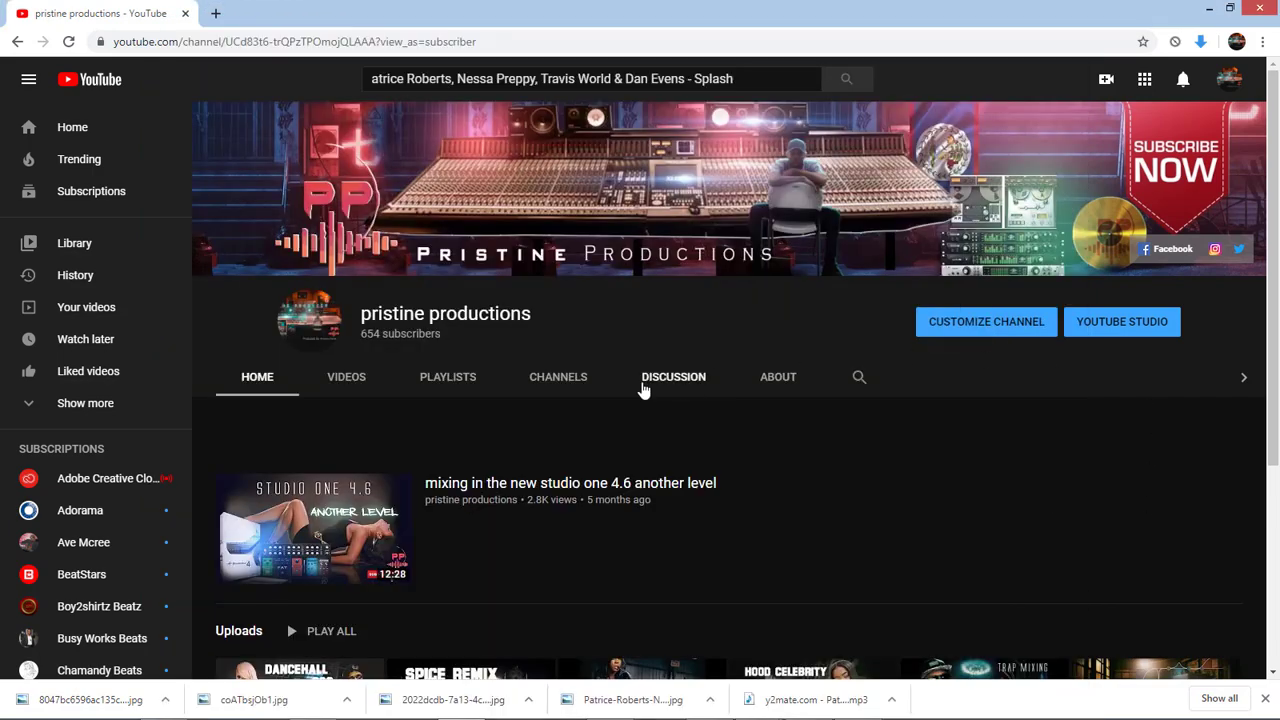
pyautogui.scroll(-2, 590, 394)
pyautogui.scroll(2, 626, 386)
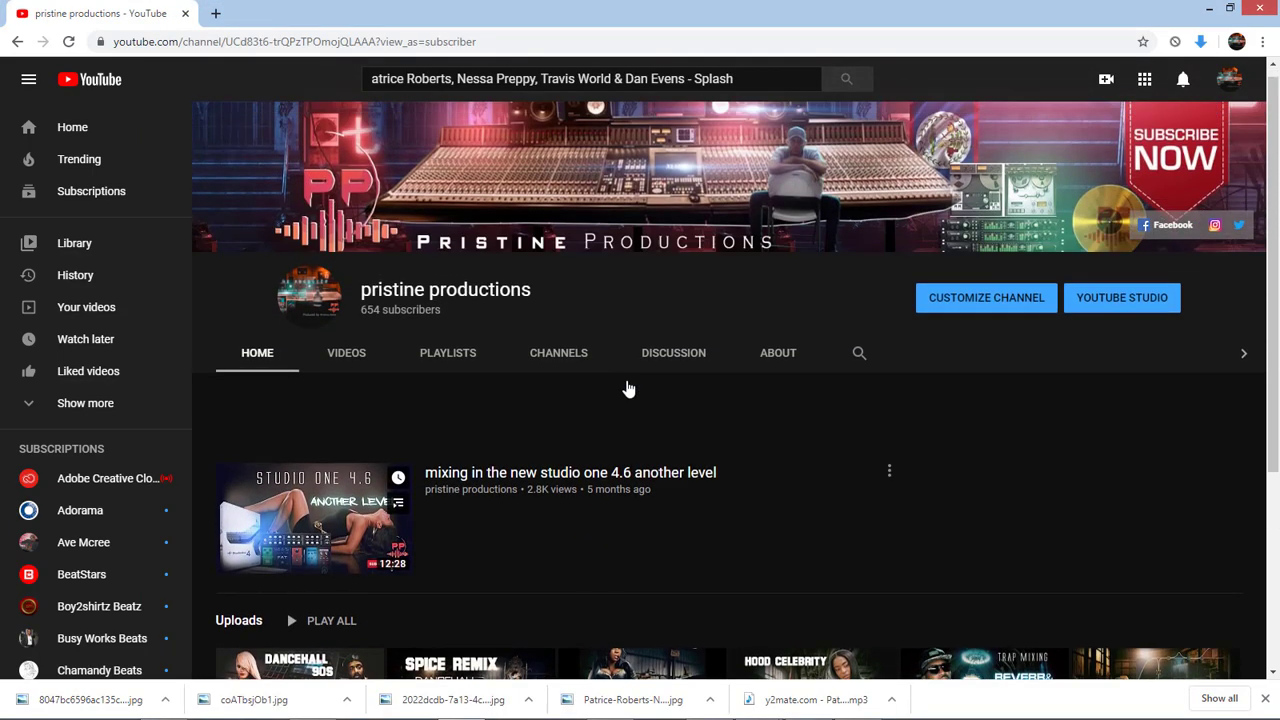
pyautogui.scroll(-1, 654, 443)
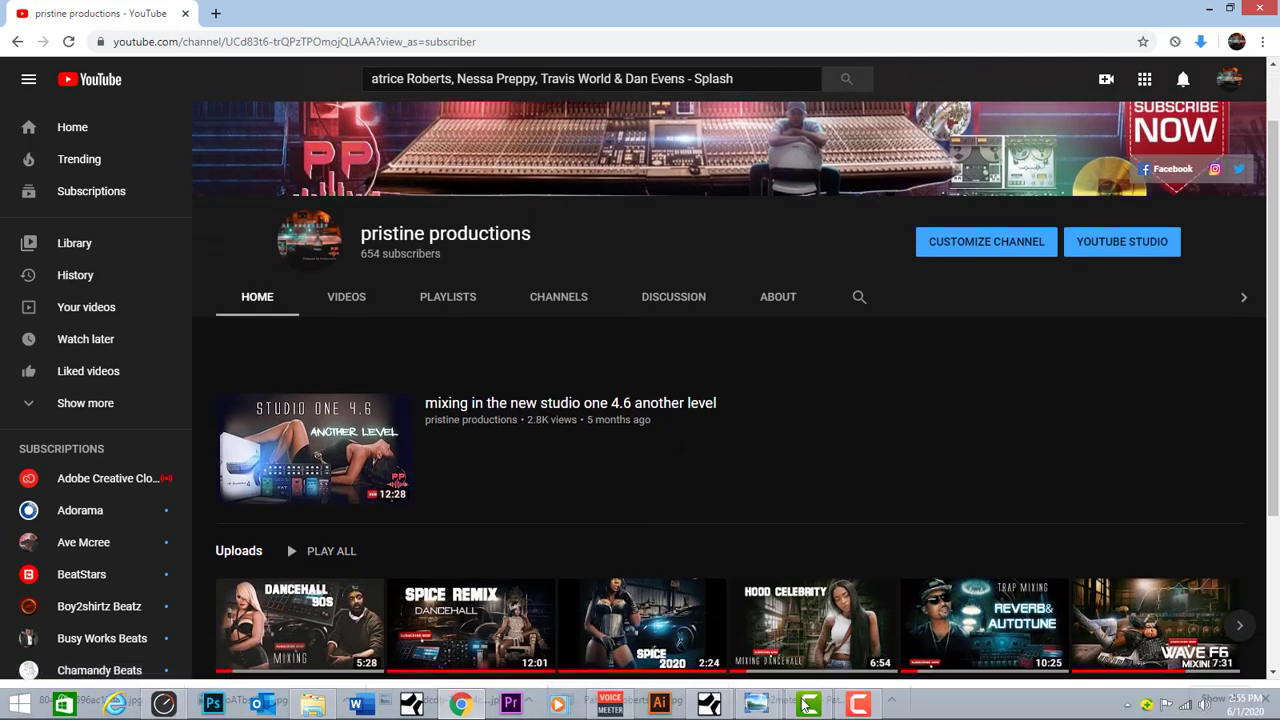
pyautogui.moveTo(770, 708)
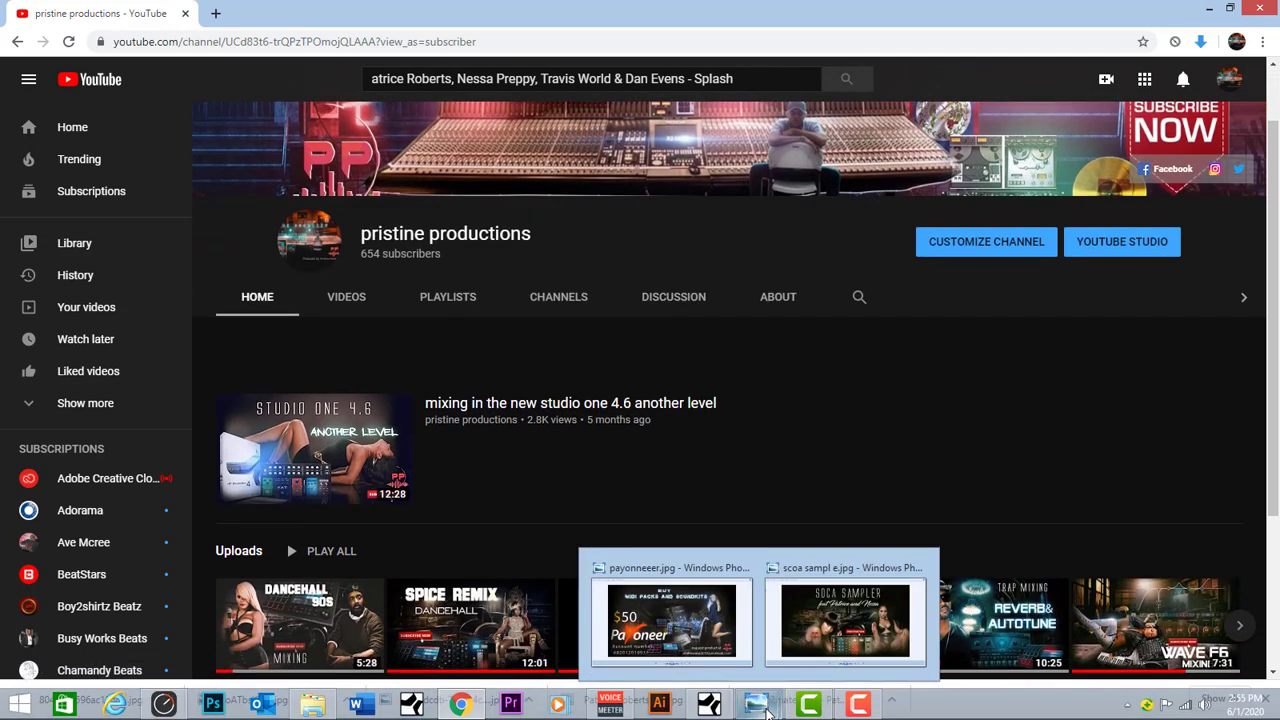
pyautogui.click(672, 618)
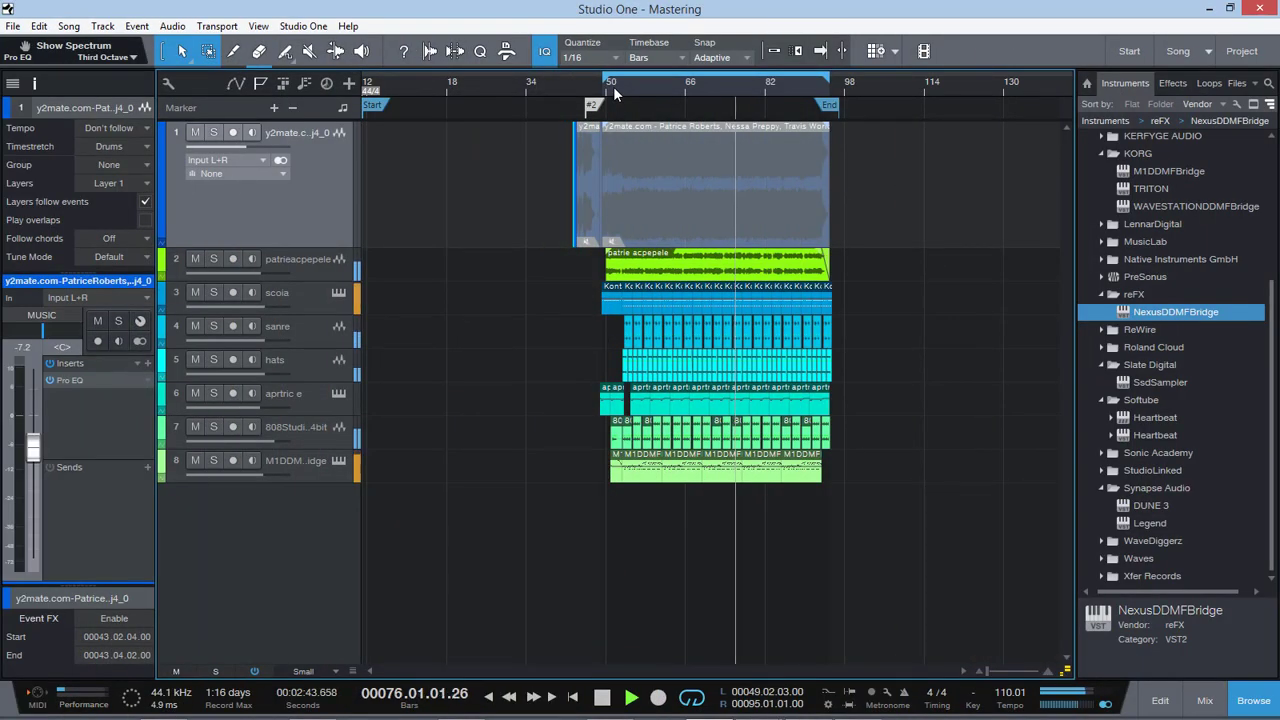
# Play the song from about bar 53 with the patrieacpepele and aprtric e tracks muted
pyautogui.press('space')
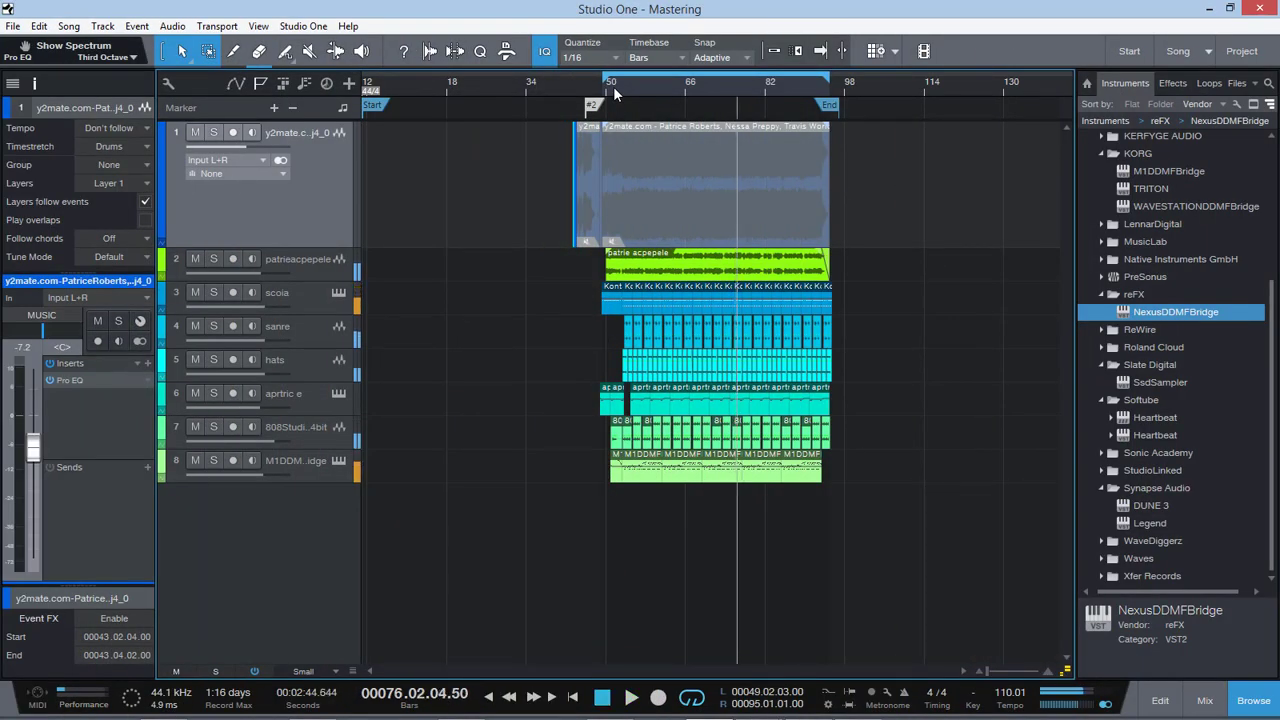
pyautogui.click(302, 268)
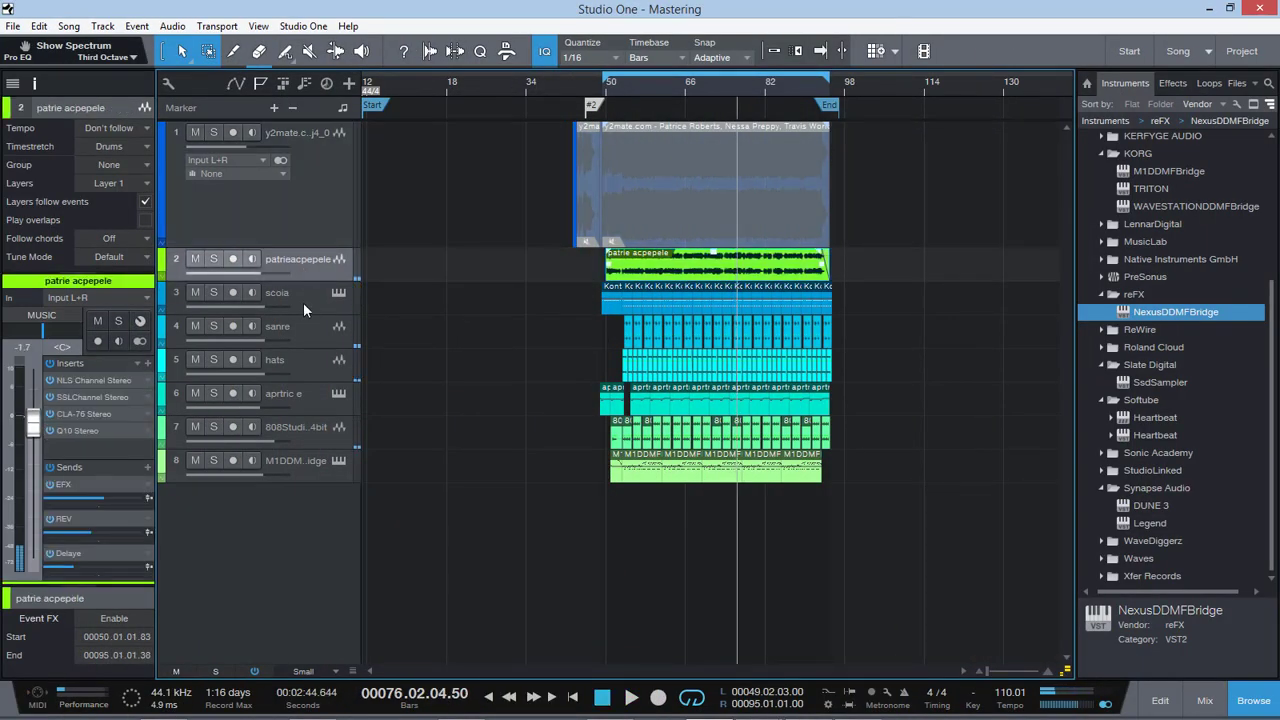
pyautogui.click(303, 302)
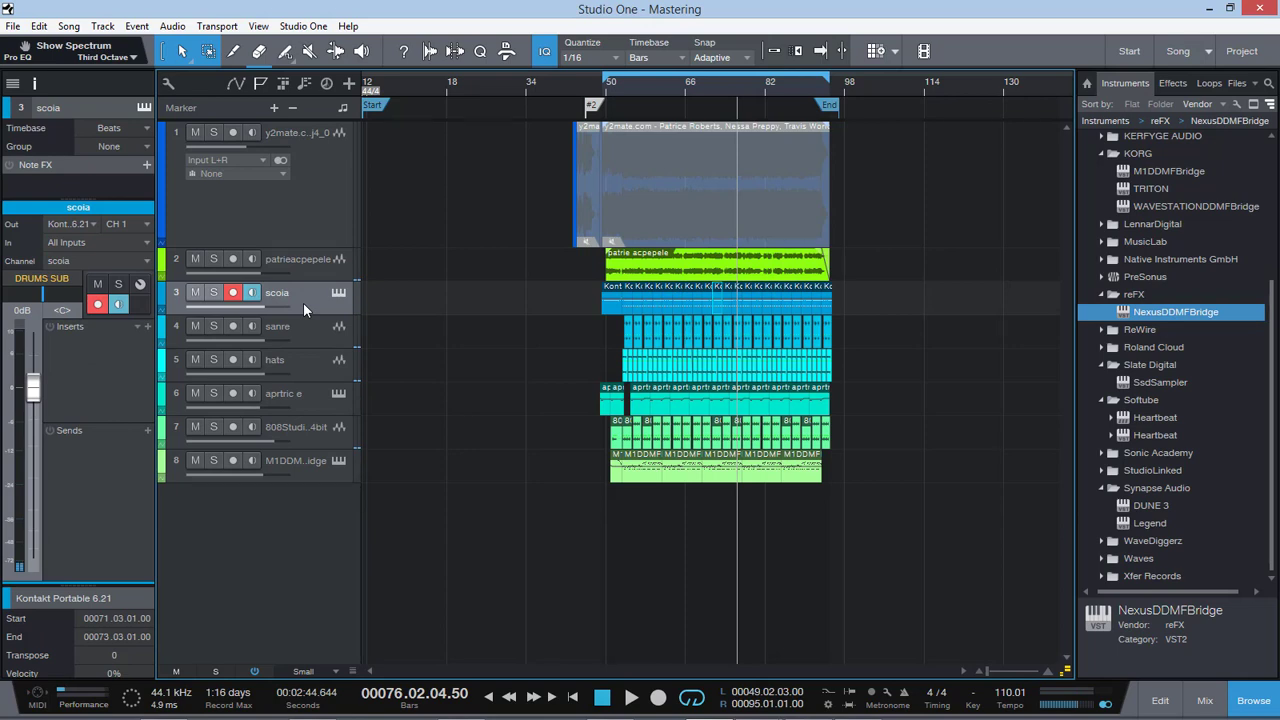
pyautogui.click(195, 259)
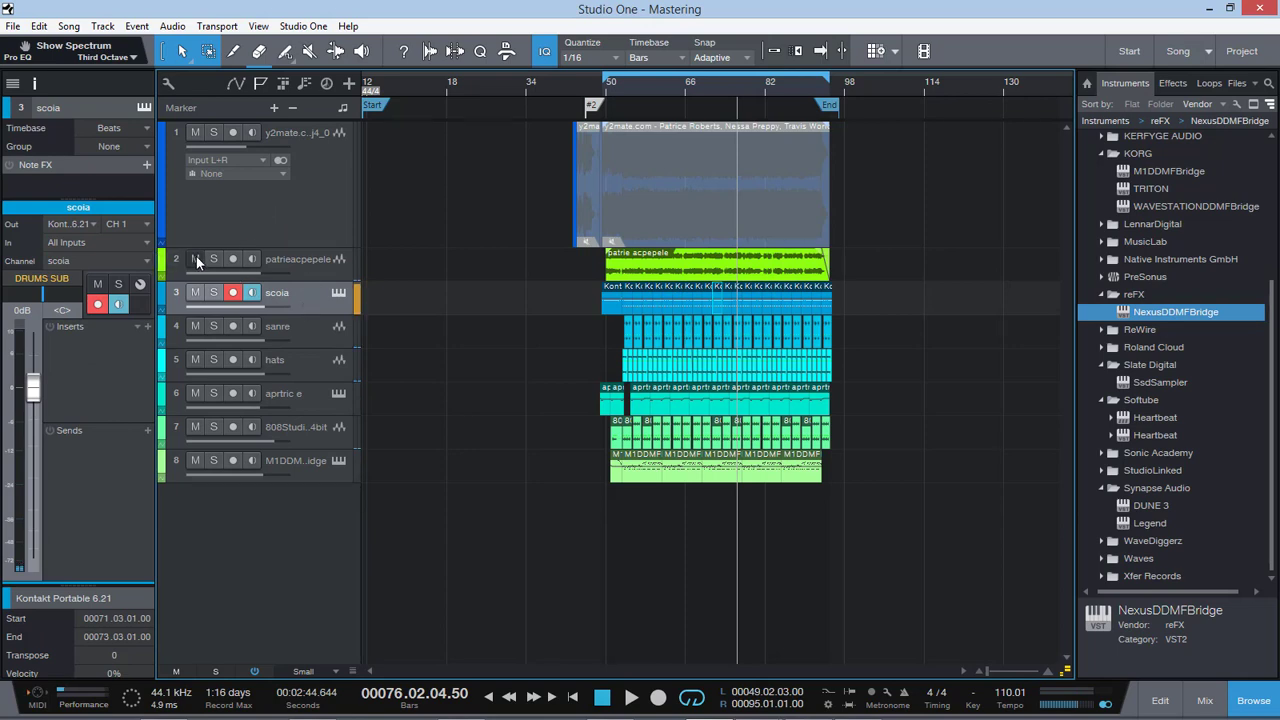
pyautogui.click(621, 88)
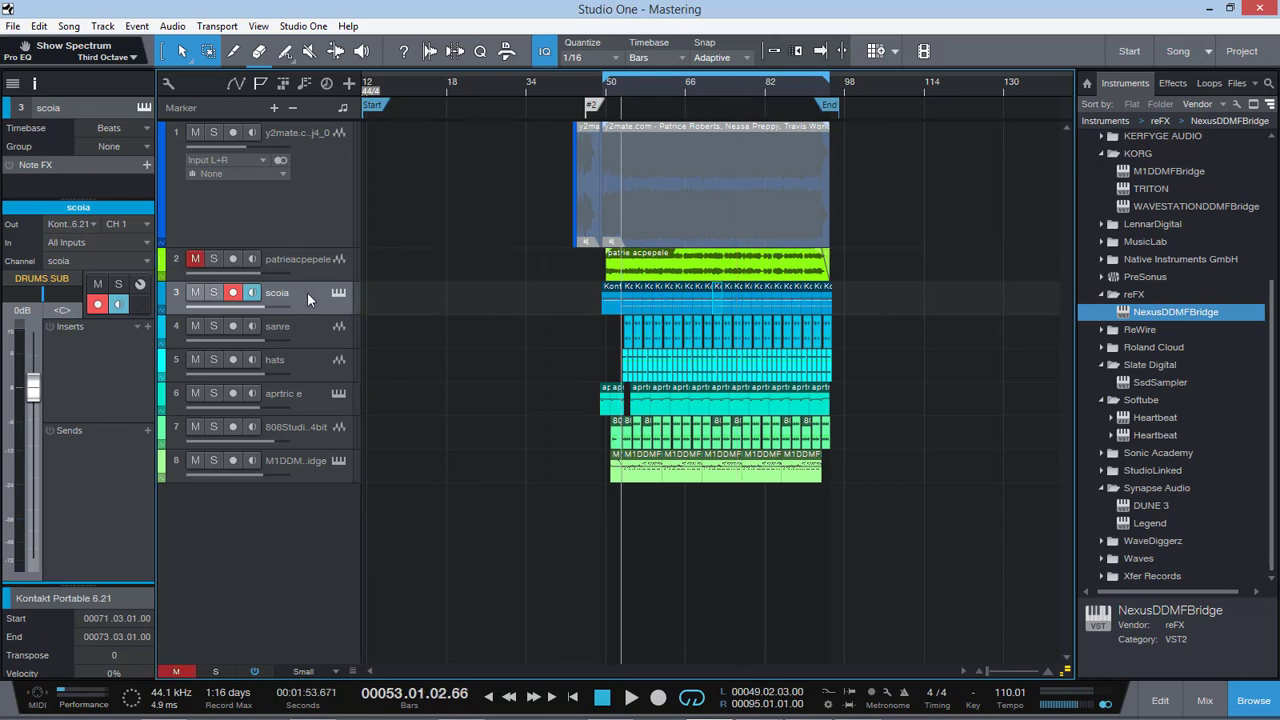
pyautogui.press('space')
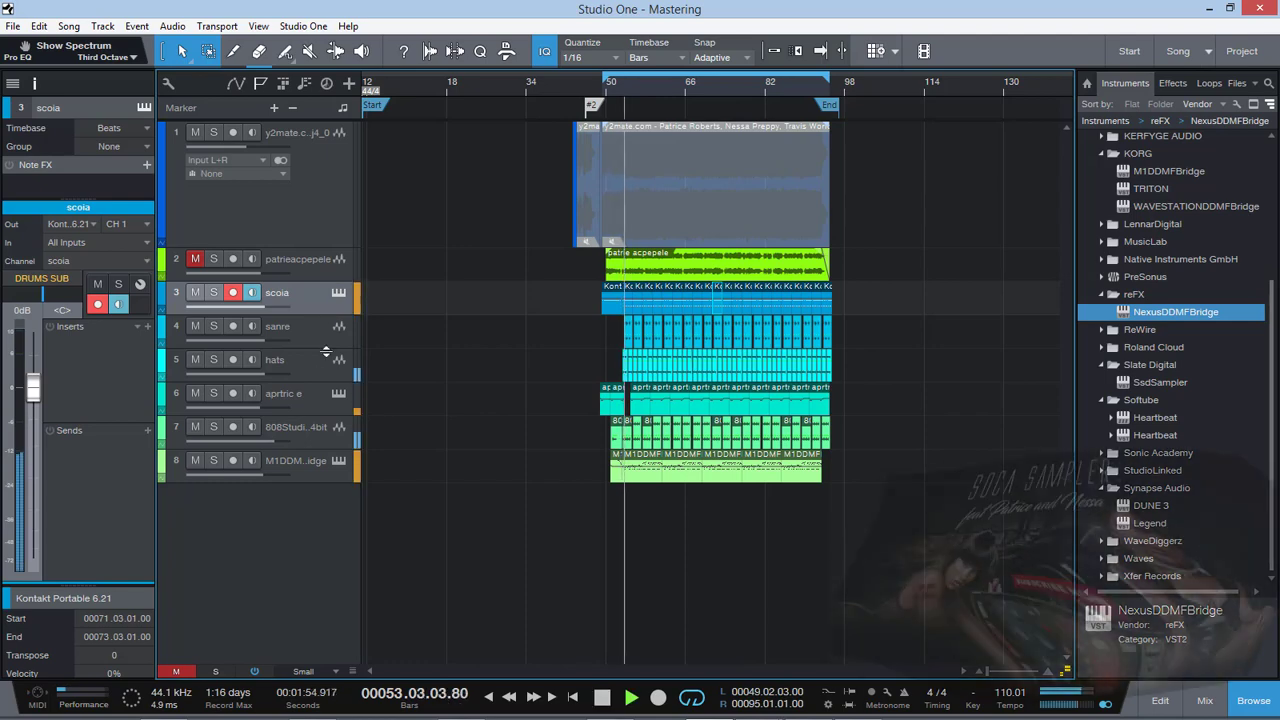
pyautogui.click(196, 393)
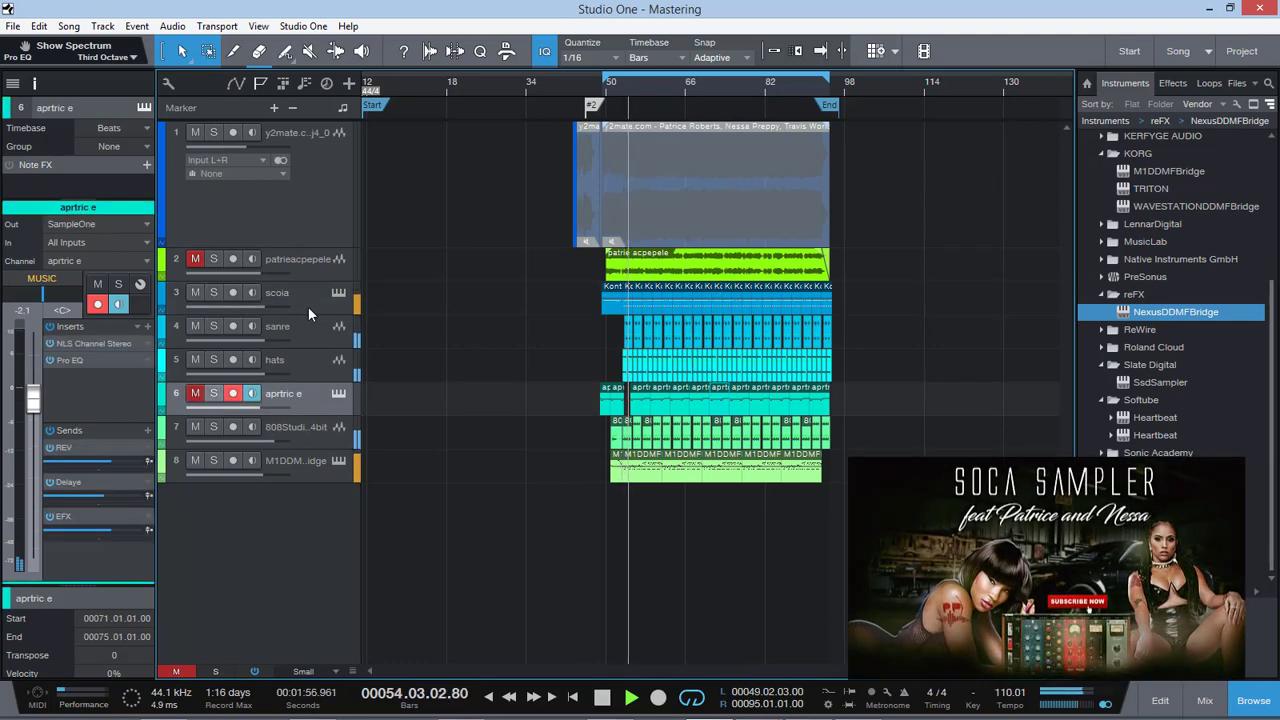
# Examine the Soca Starter Pack instrument in Kontakt Portable on the scoia track, then close its window
pyautogui.click(338, 292)
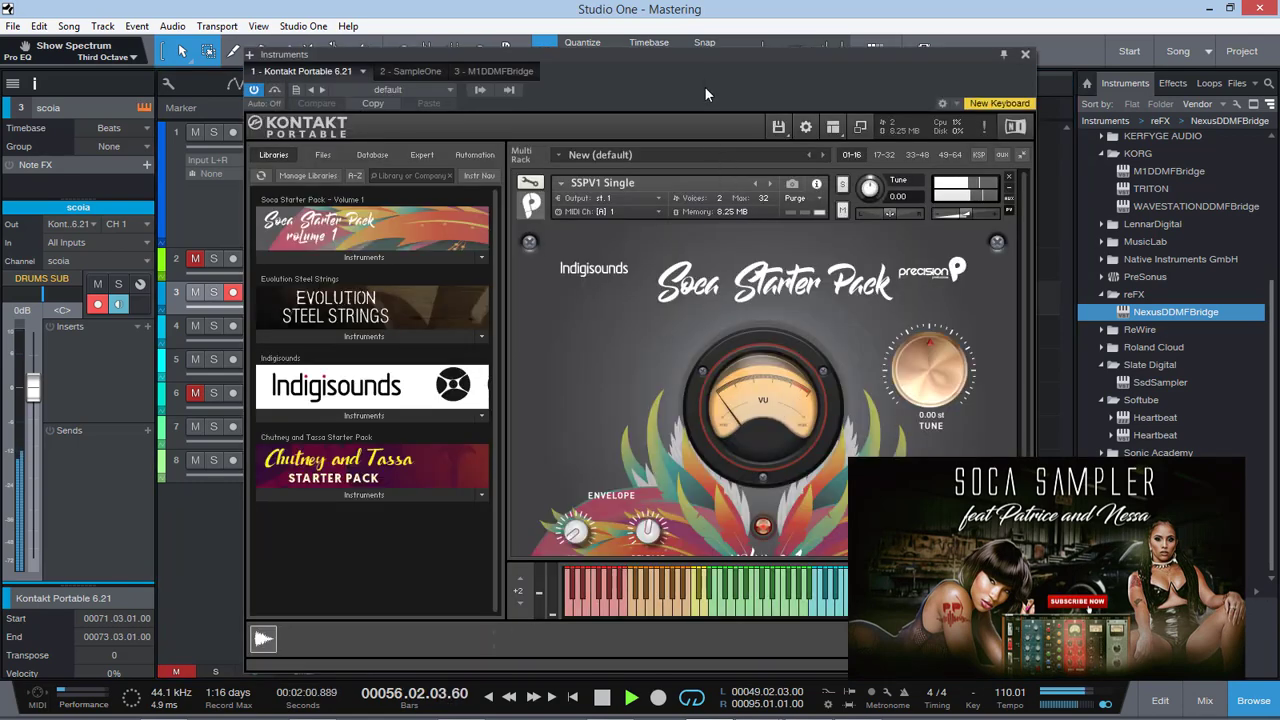
pyautogui.moveTo(697, 68); pyautogui.dragTo(597, 45)
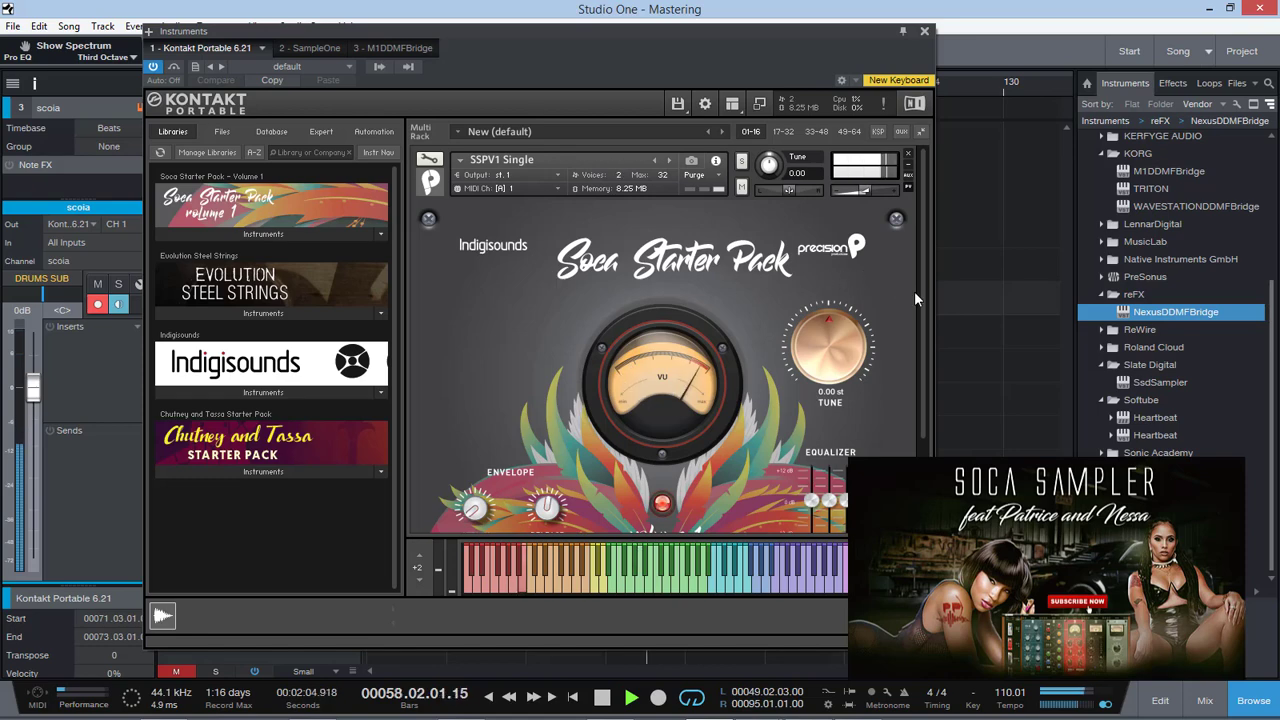
pyautogui.moveTo(922, 320)
pyautogui.mouseDown()
pyautogui.moveTo(922, 348)
pyautogui.moveTo(921, 336)
pyautogui.mouseUp()
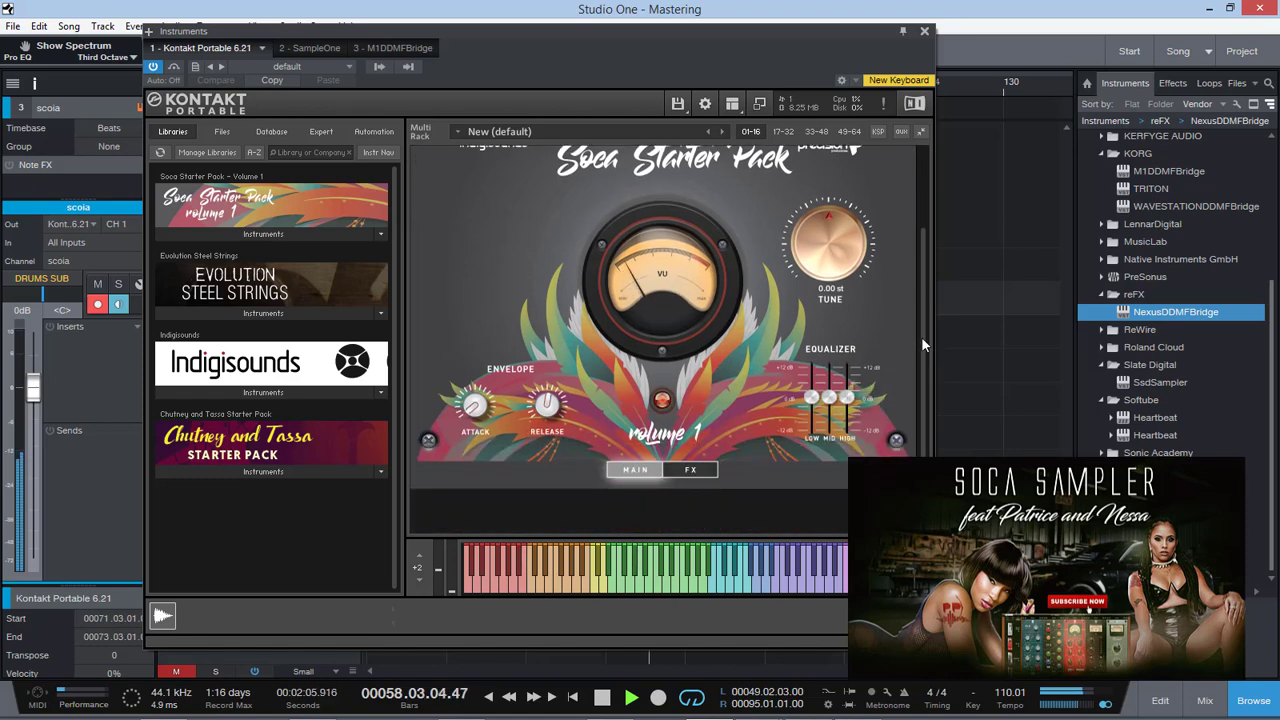
pyautogui.click(924, 31)
# Solo the scoia, sanre and hats tracks to audition the drums together, then stop playback
pyautogui.click(309, 359)
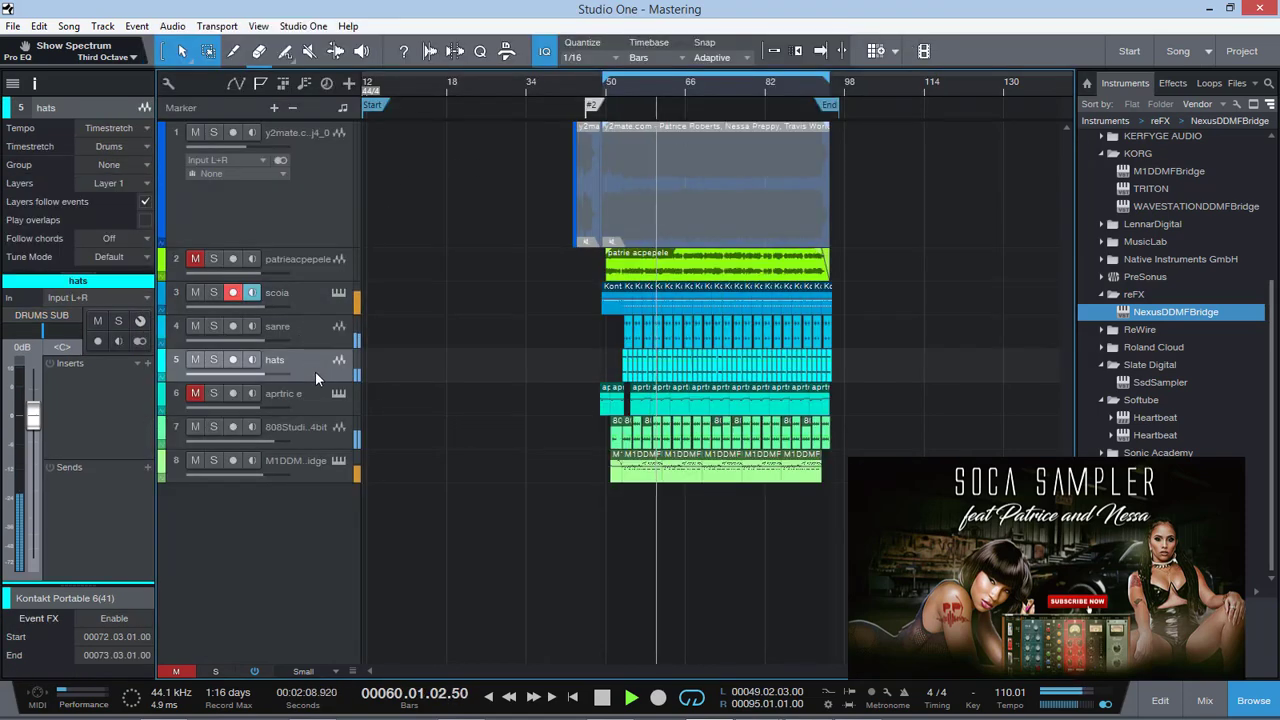
pyautogui.click(312, 430)
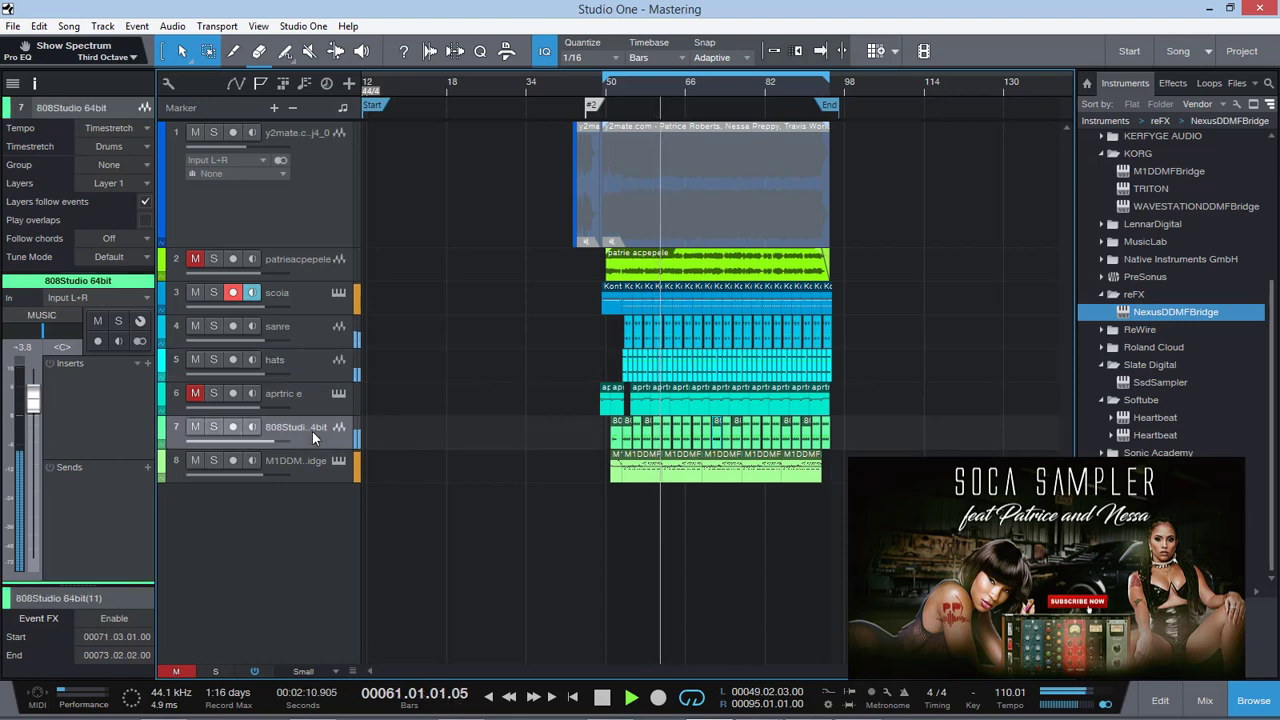
pyautogui.click(213, 292)
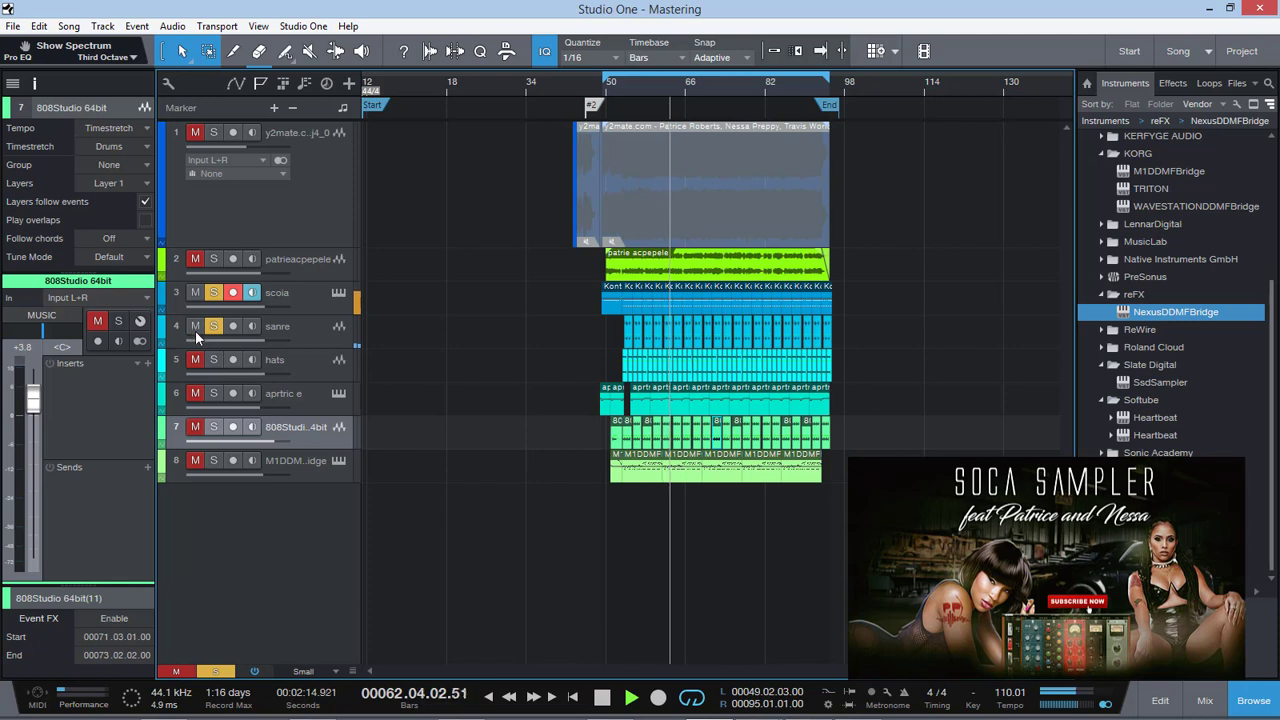
pyautogui.click(213, 326)
pyautogui.click(213, 359)
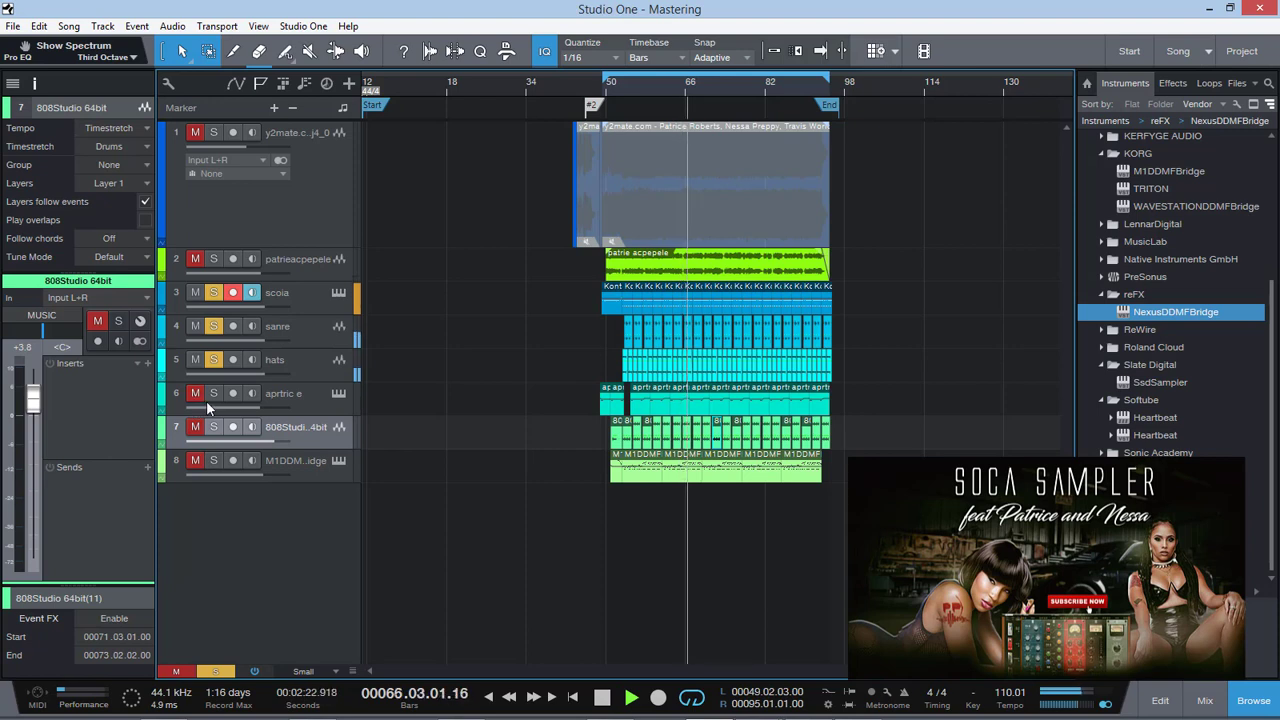
pyautogui.press('space')
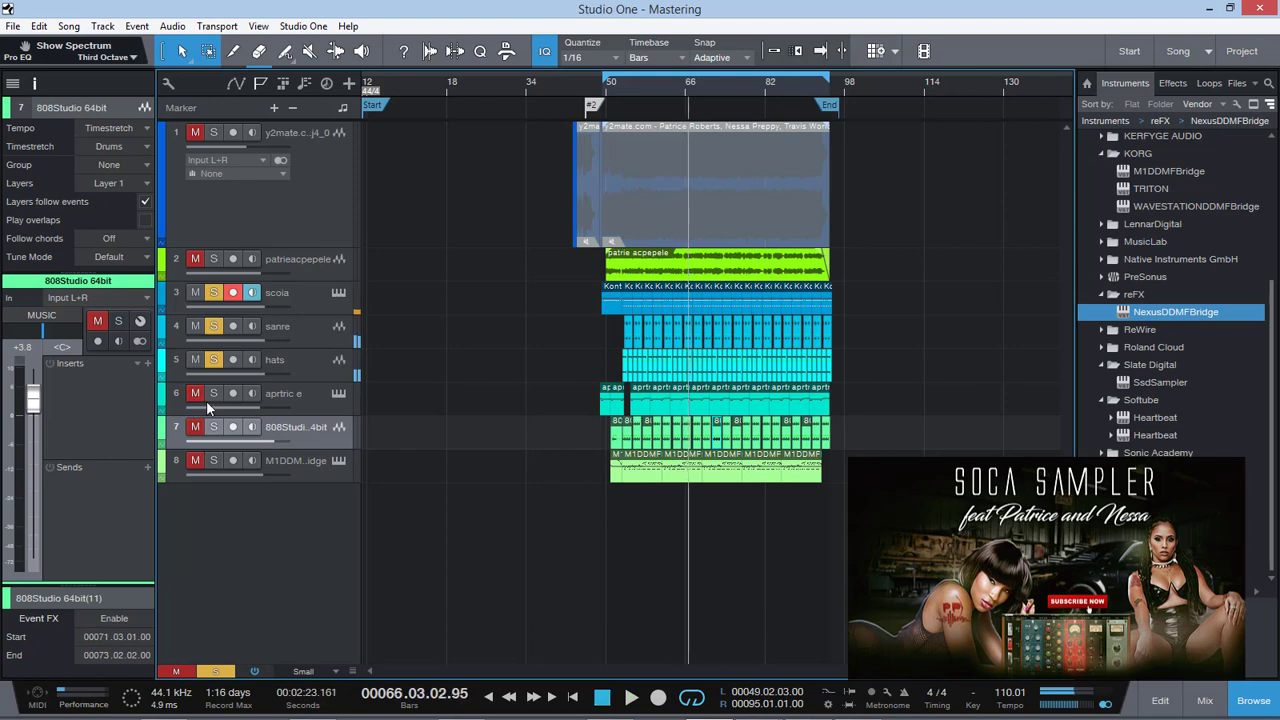
# Check the scoia and sanre channels, then clear every track mute and solo in the song
pyautogui.click(313, 297)
pyautogui.click(309, 333)
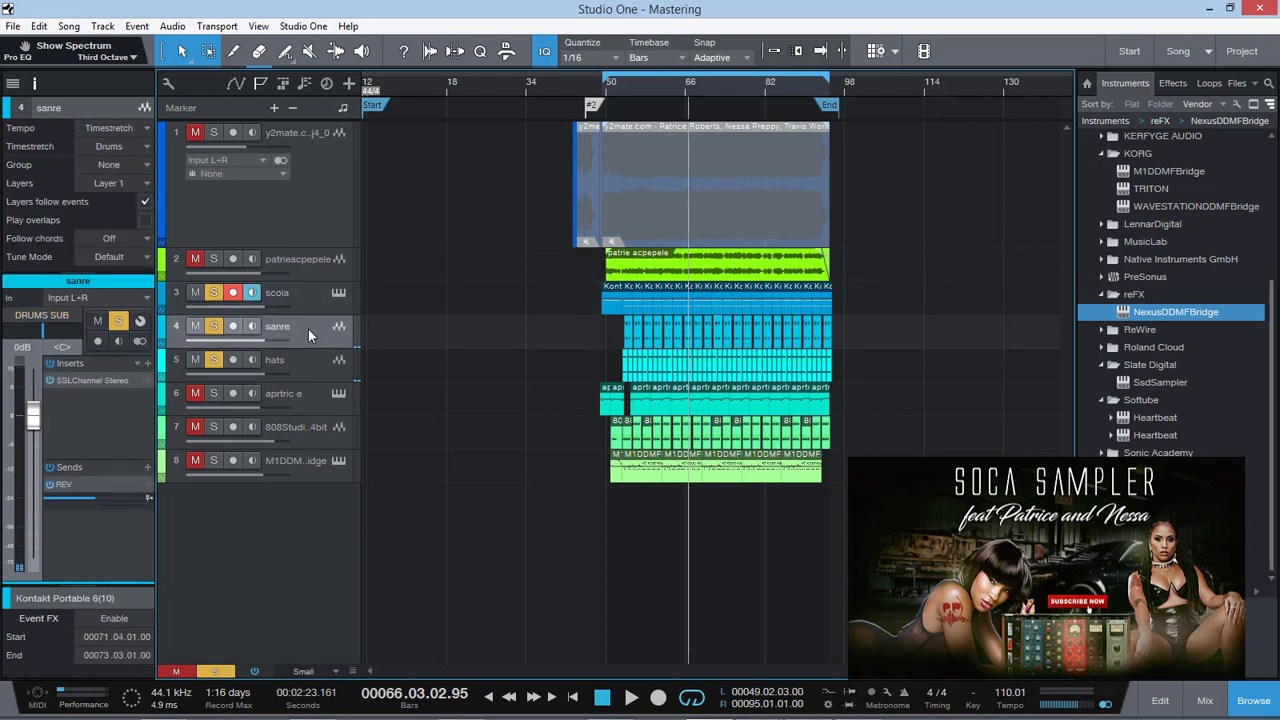
pyautogui.click(306, 303)
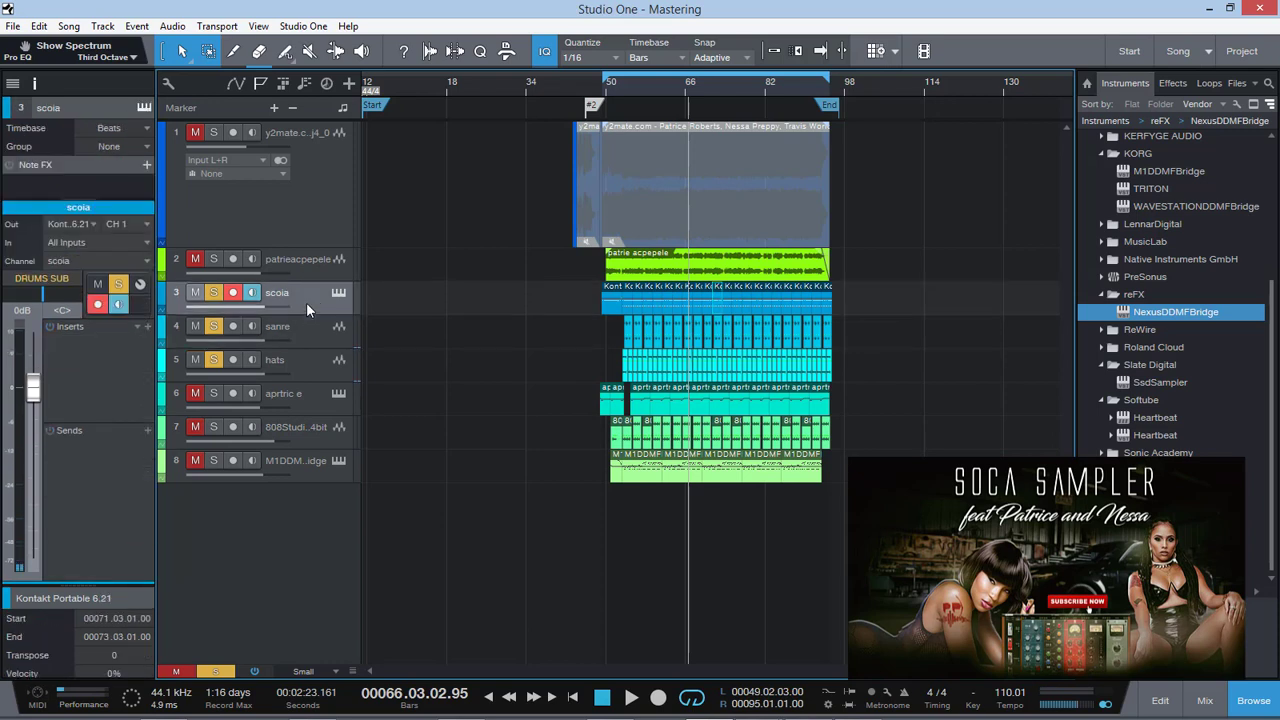
pyautogui.click(184, 672)
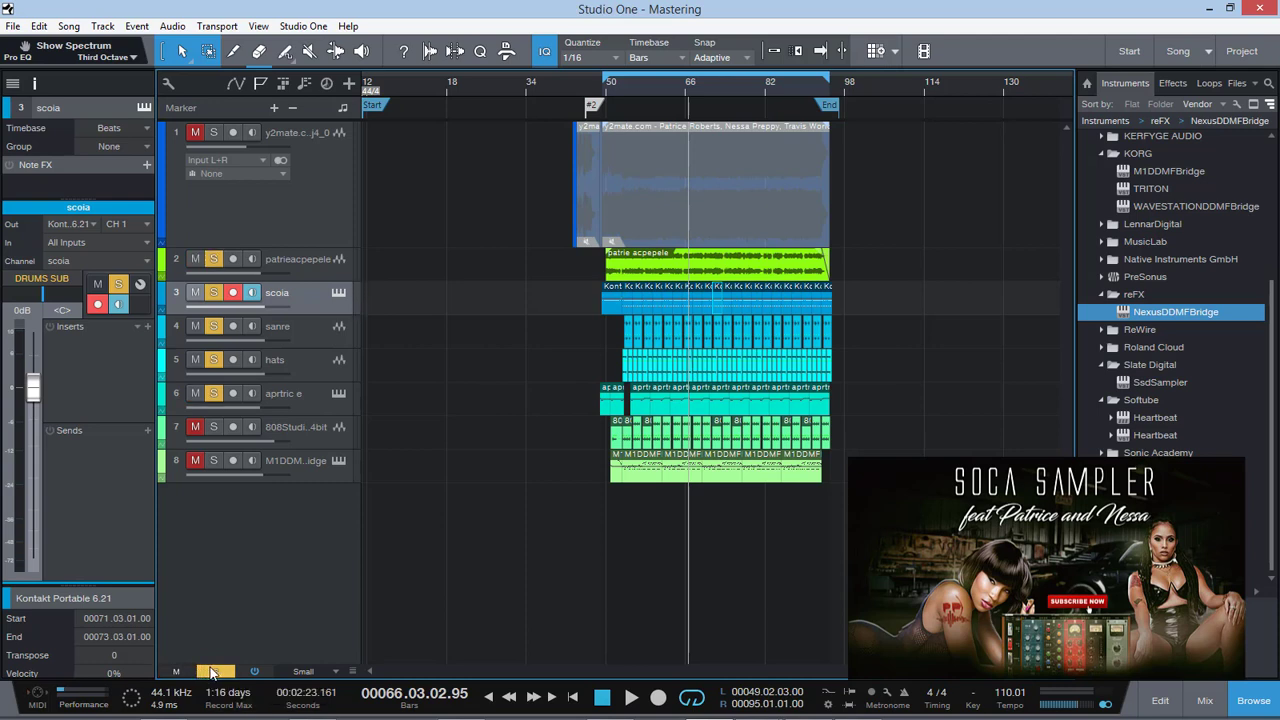
pyautogui.click(213, 672)
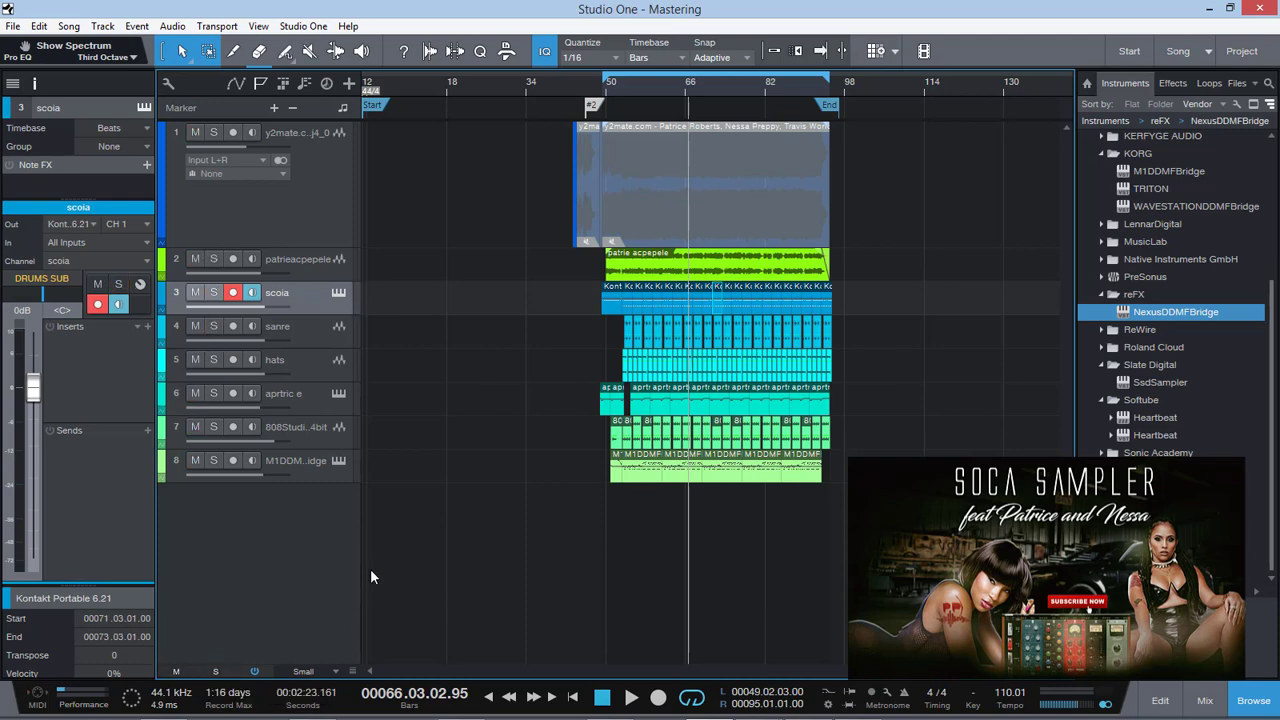
# Inspect the short audio slices on the first track around bar 43, then select the aprtric e sampler track
pyautogui.click(575, 82)
pyautogui.press('e')
pyautogui.press('e')
pyautogui.press('e')
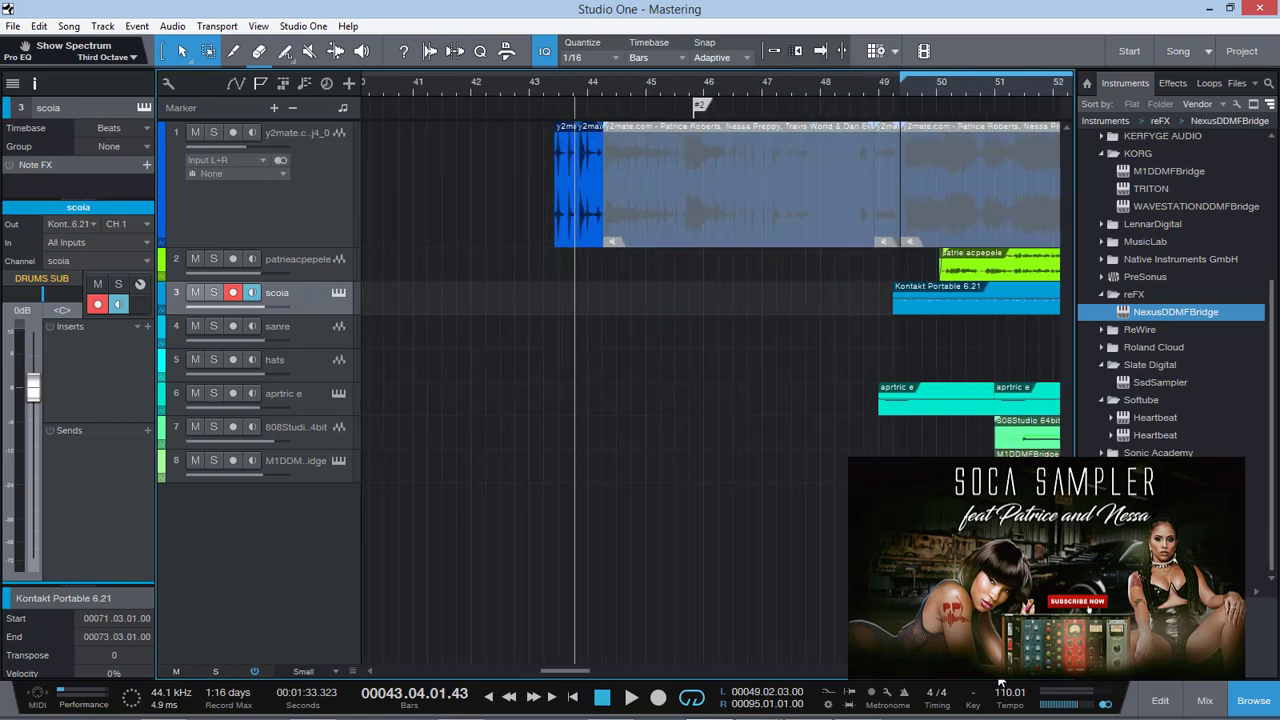
pyautogui.rightClick(722, 222)
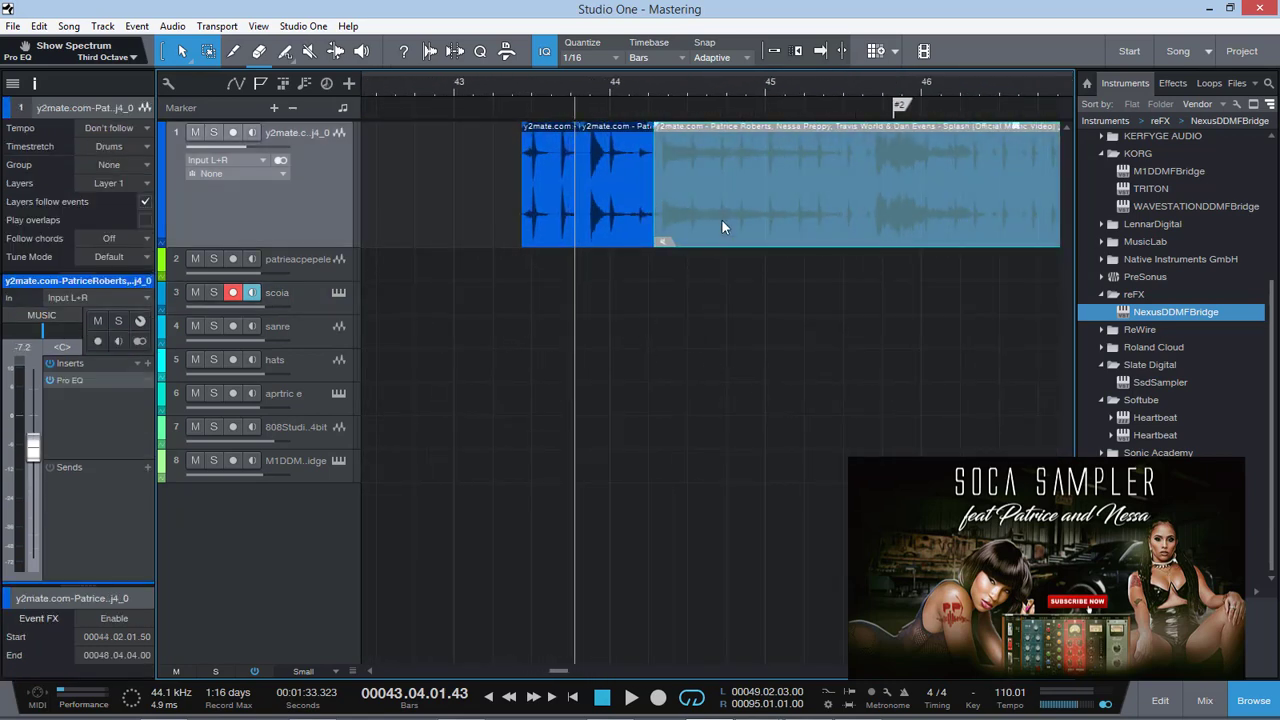
pyautogui.click(294, 370)
pyautogui.click(295, 400)
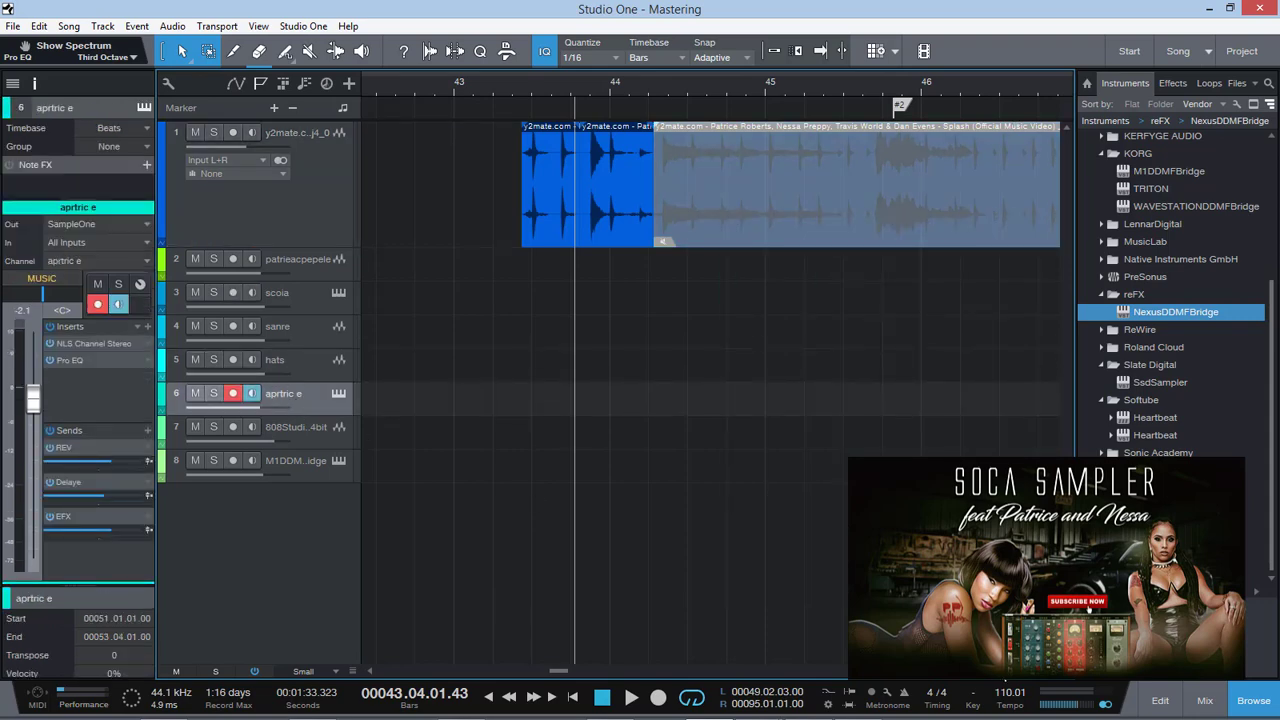
# Play the song from about bar 50 and mute the patrieacpepele track
pyautogui.moveTo(1001, 671); pyautogui.dragTo(990, 671)
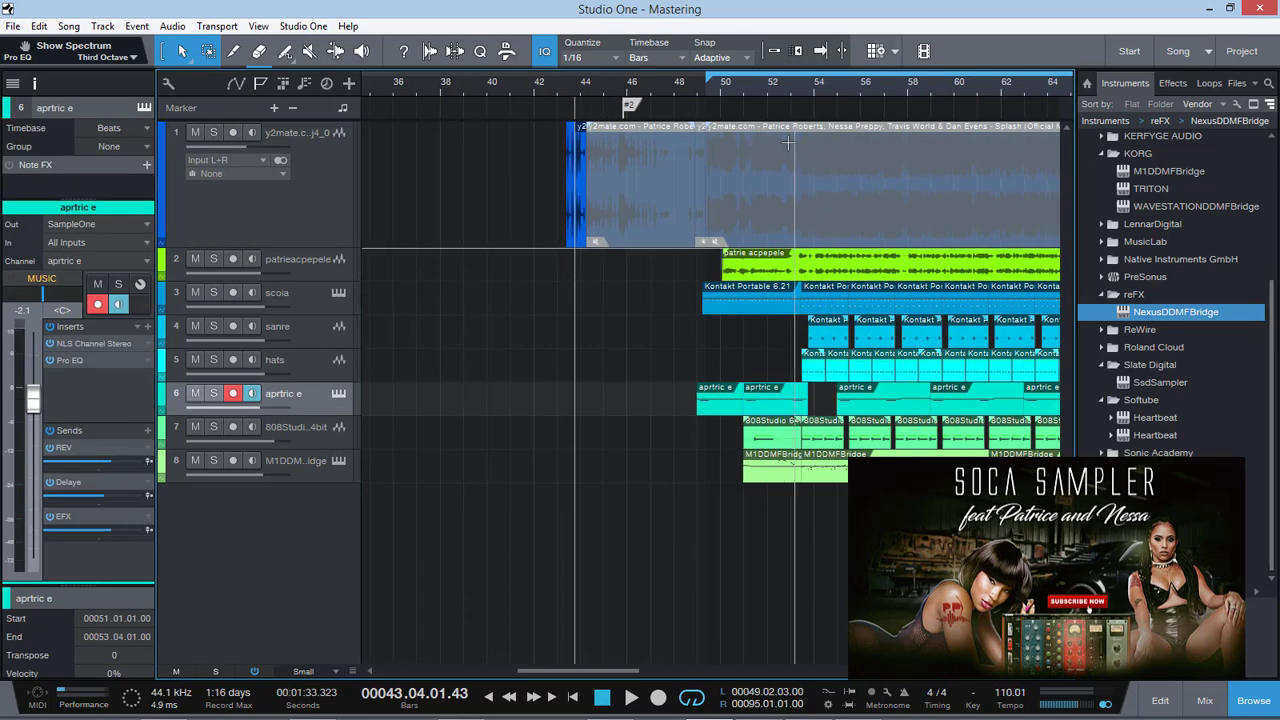
pyautogui.click(734, 82)
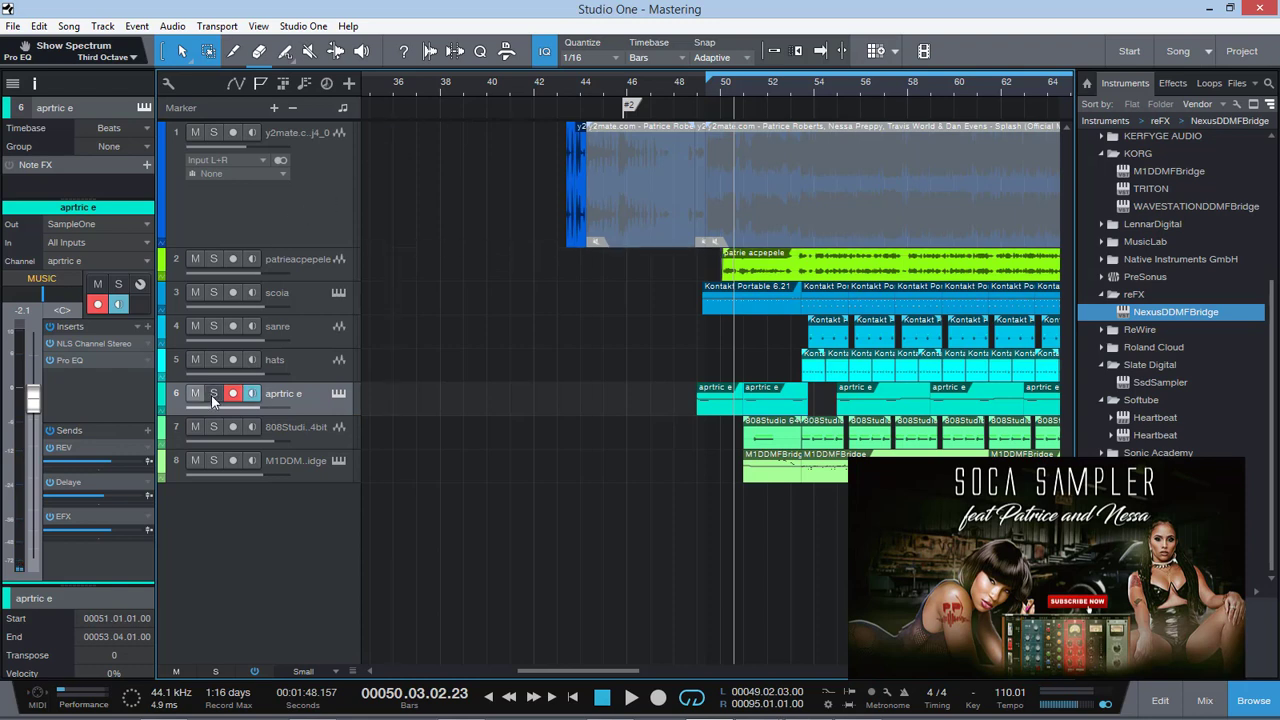
pyautogui.press('space')
pyautogui.click(195, 259)
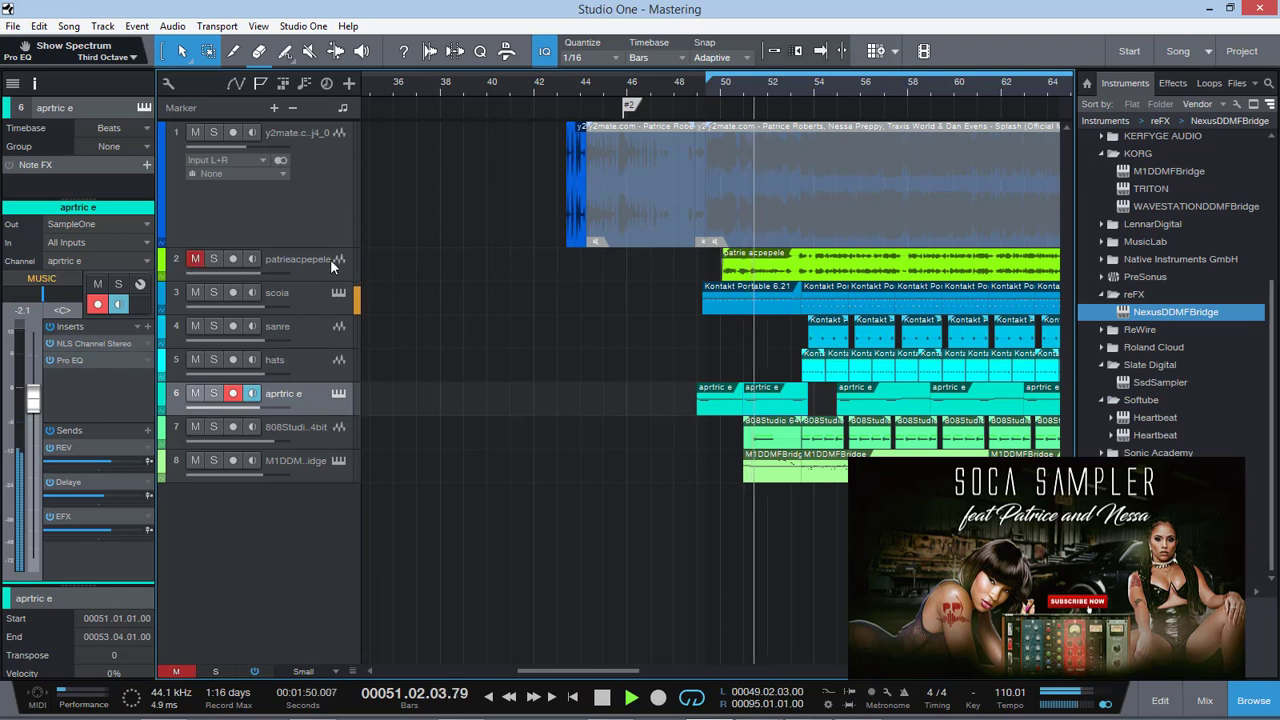
# Examine the effects on the patrieacpepele and first audio tracks and the full mixer console, then stop playback
pyautogui.click(324, 267)
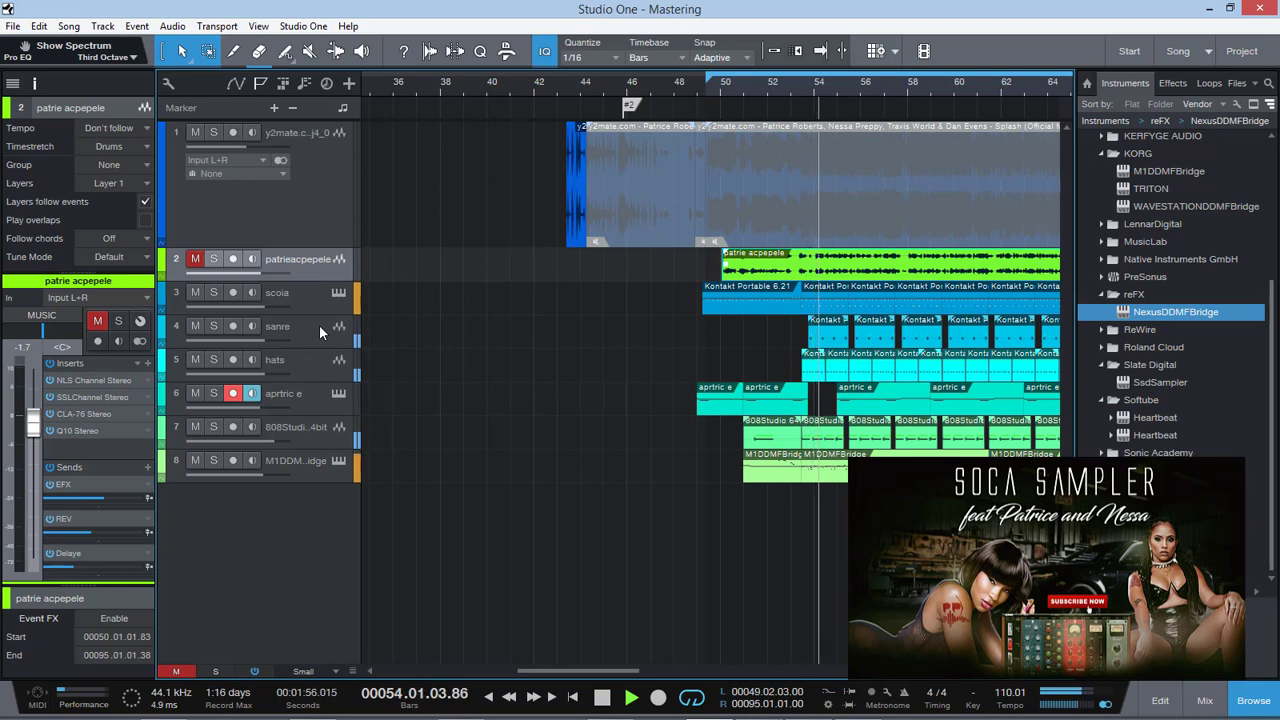
pyautogui.click(310, 206)
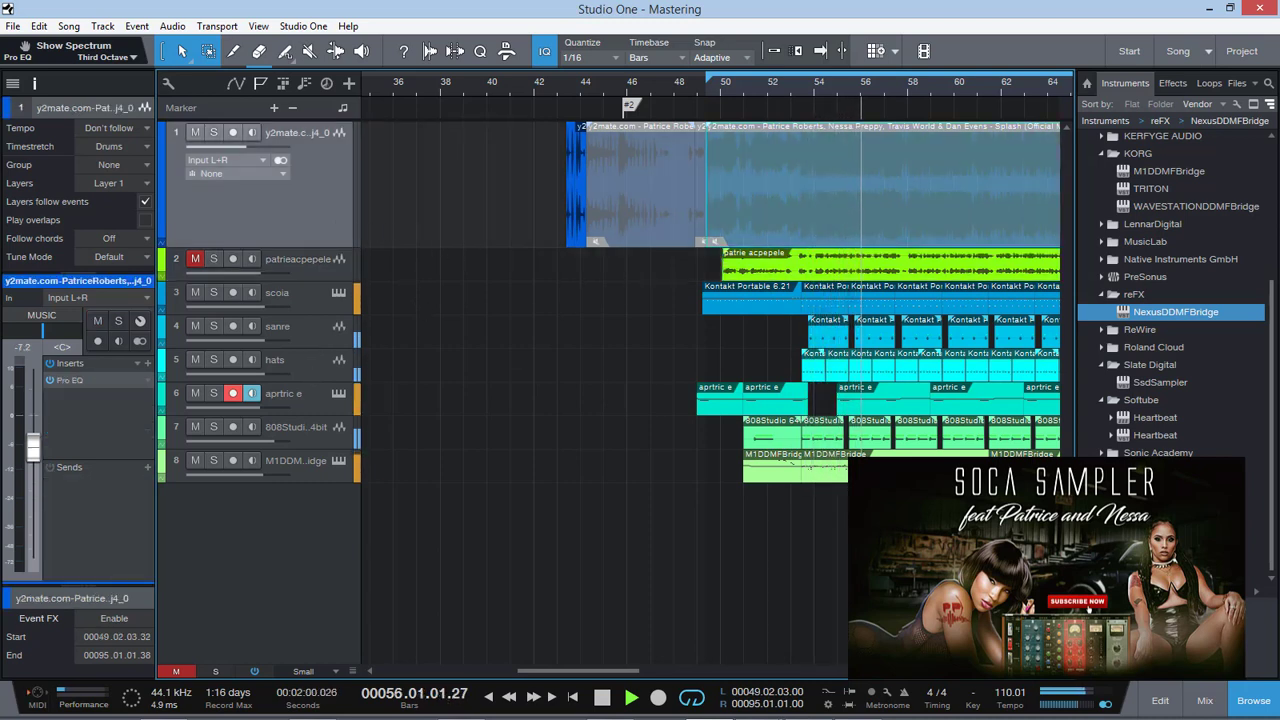
pyautogui.click(1205, 700)
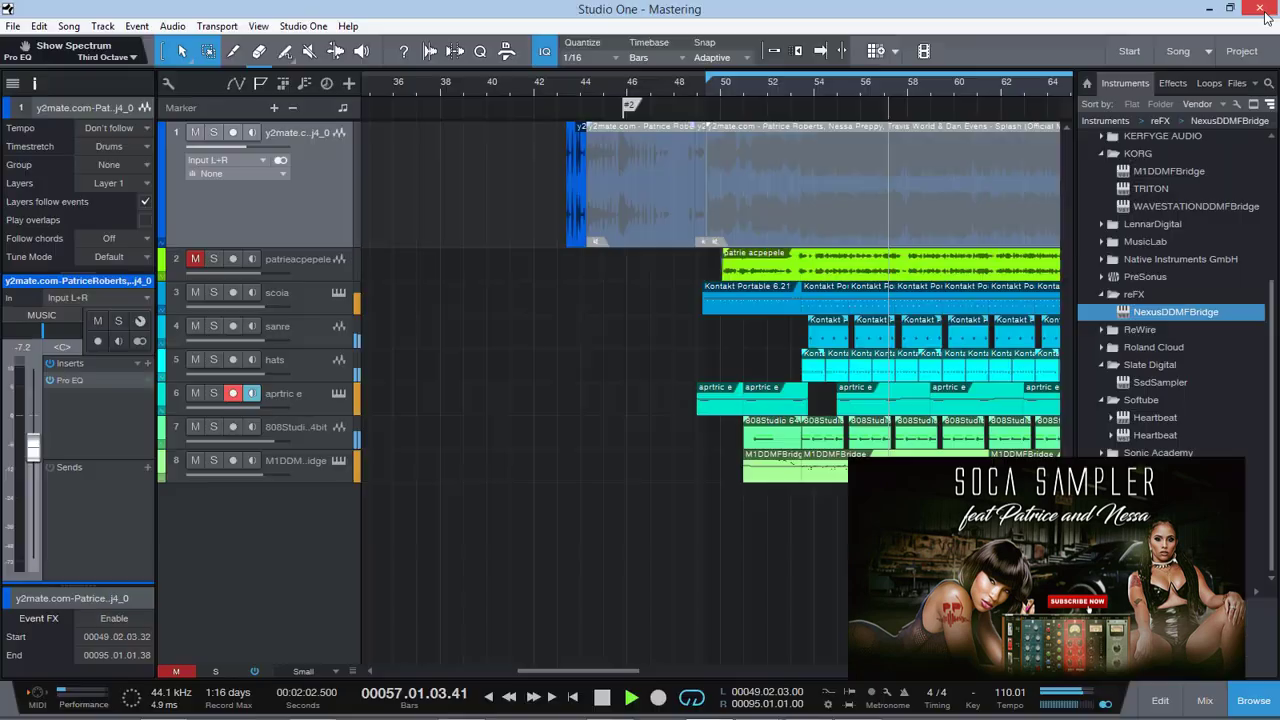
pyautogui.click(1268, 8)
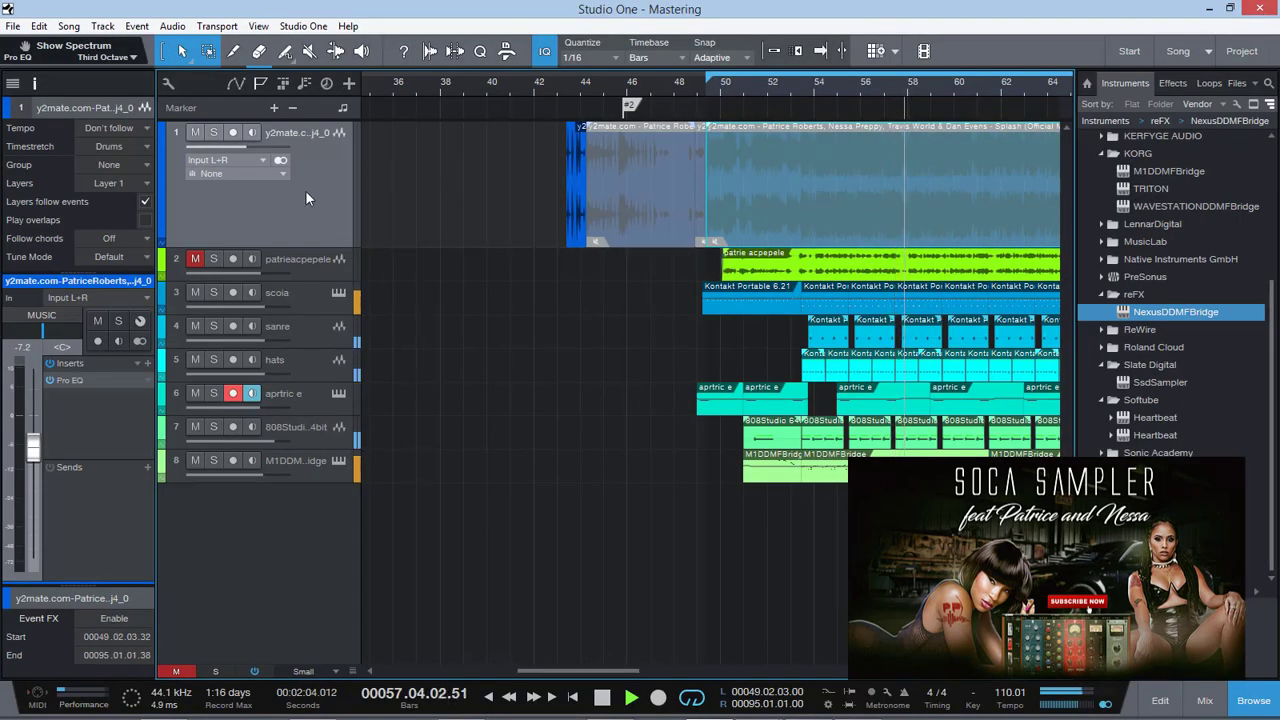
pyautogui.press('space')
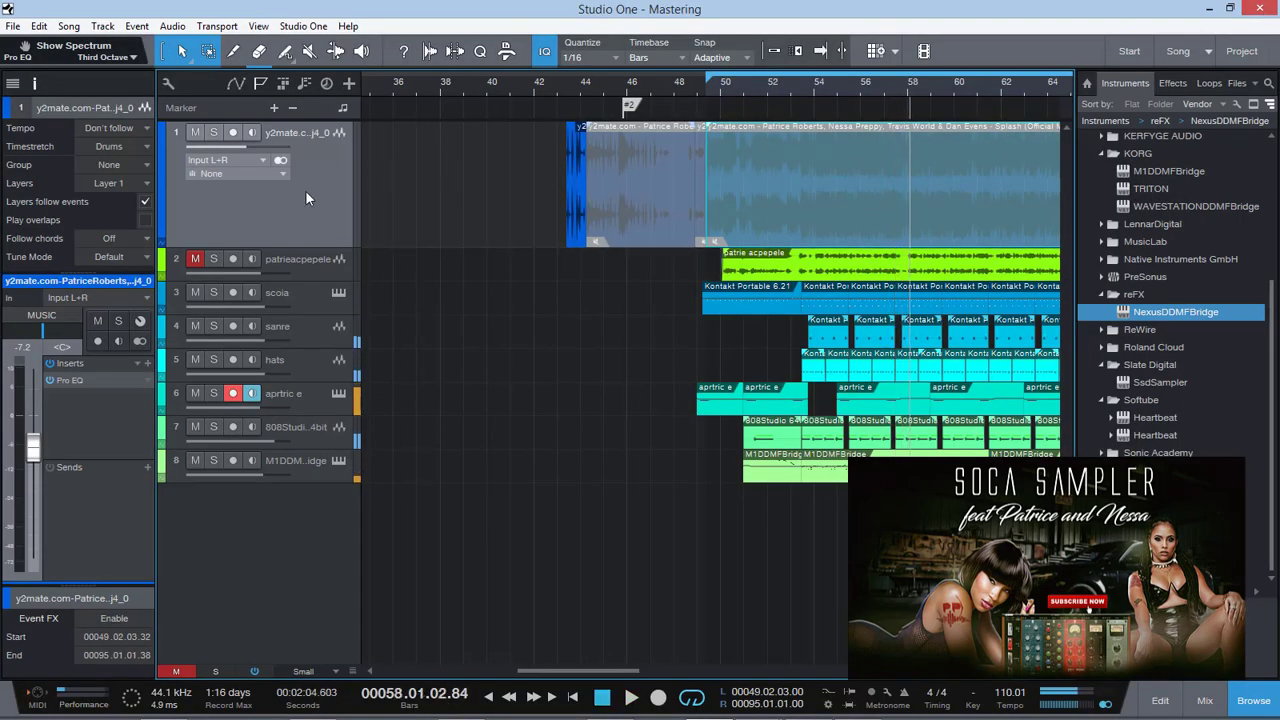
# Play the short audio slices on the first track from about bar 43.2, repeating the pass for the first slice
pyautogui.click(566, 89)
pyautogui.moveTo(991, 671); pyautogui.dragTo(1011, 671)
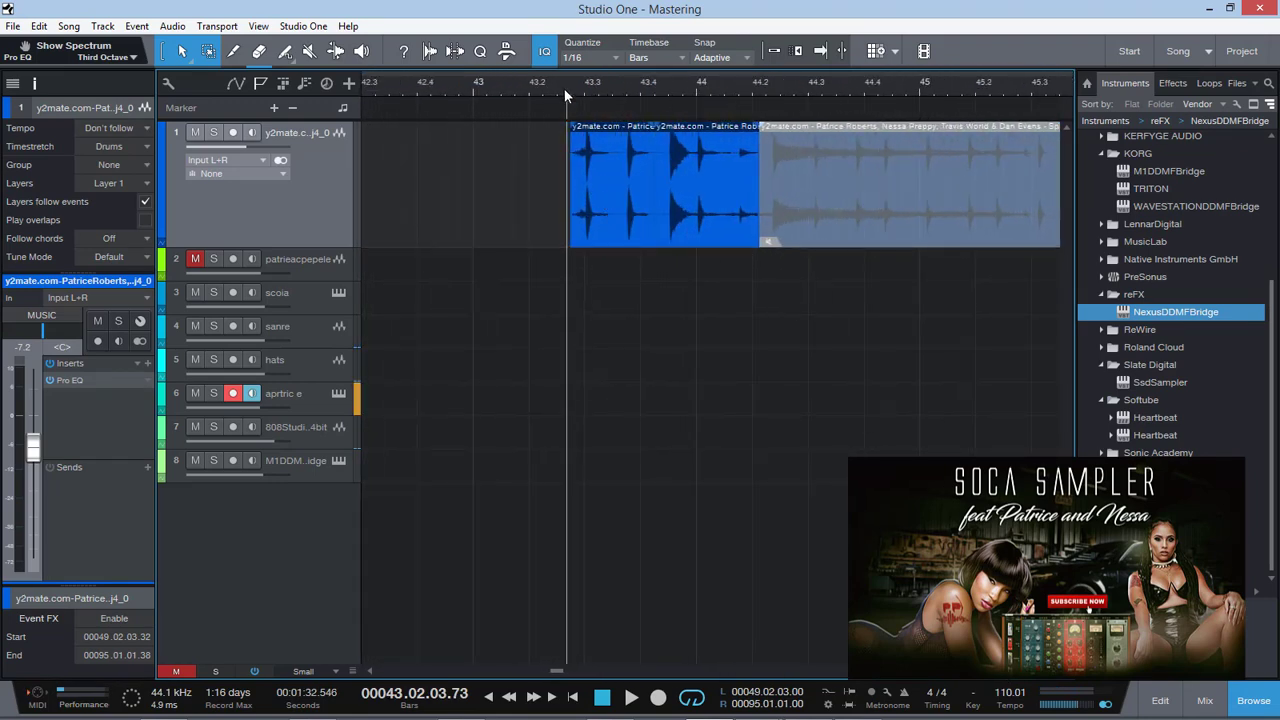
pyautogui.press('space')
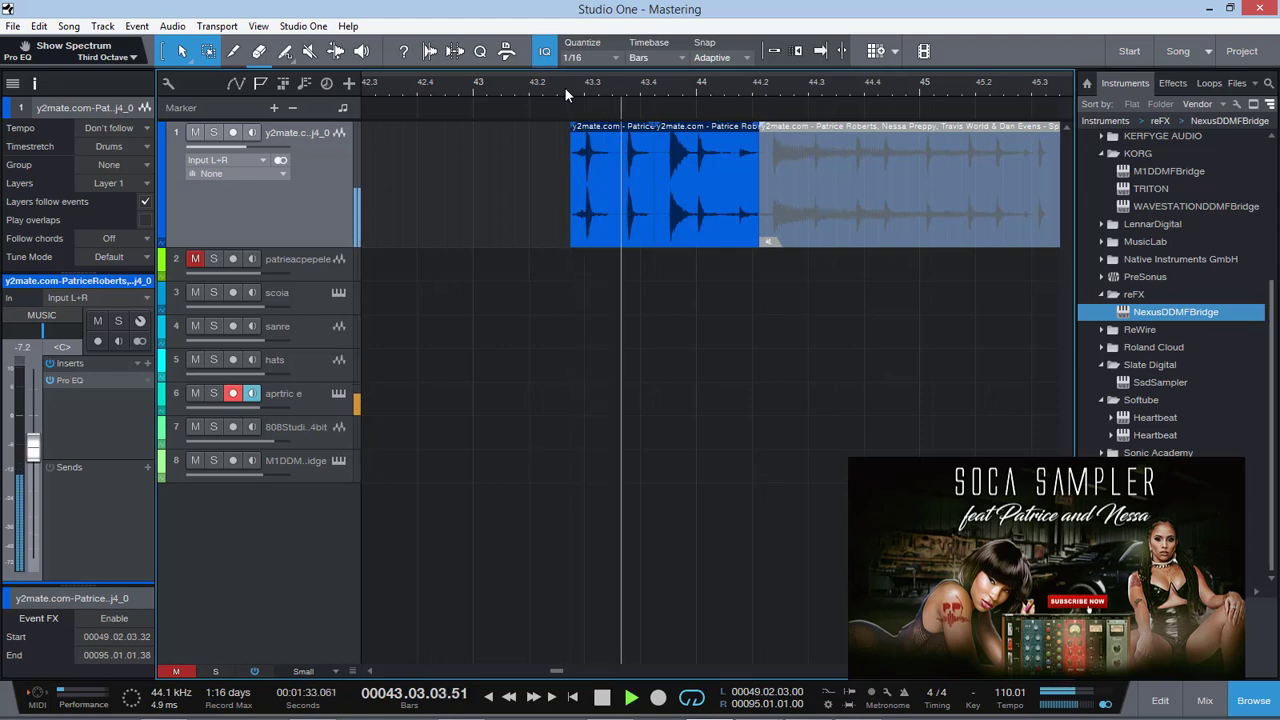
pyautogui.press('space')
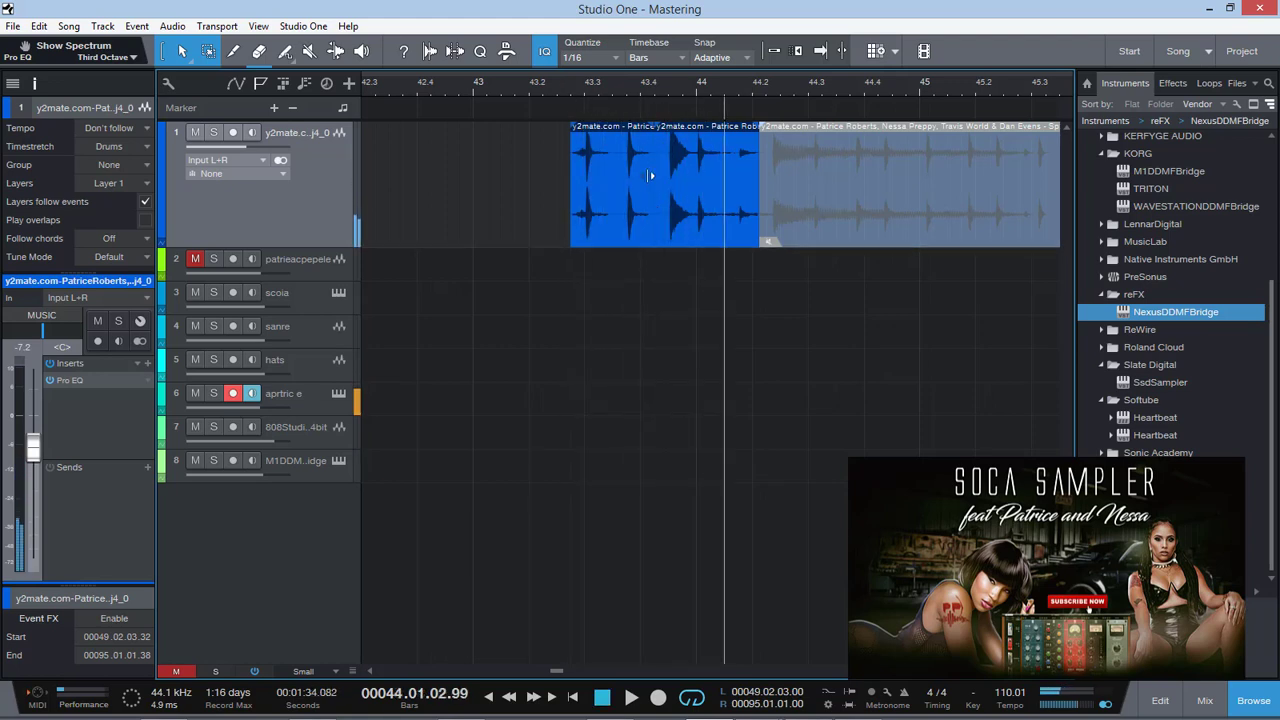
pyautogui.click(617, 222)
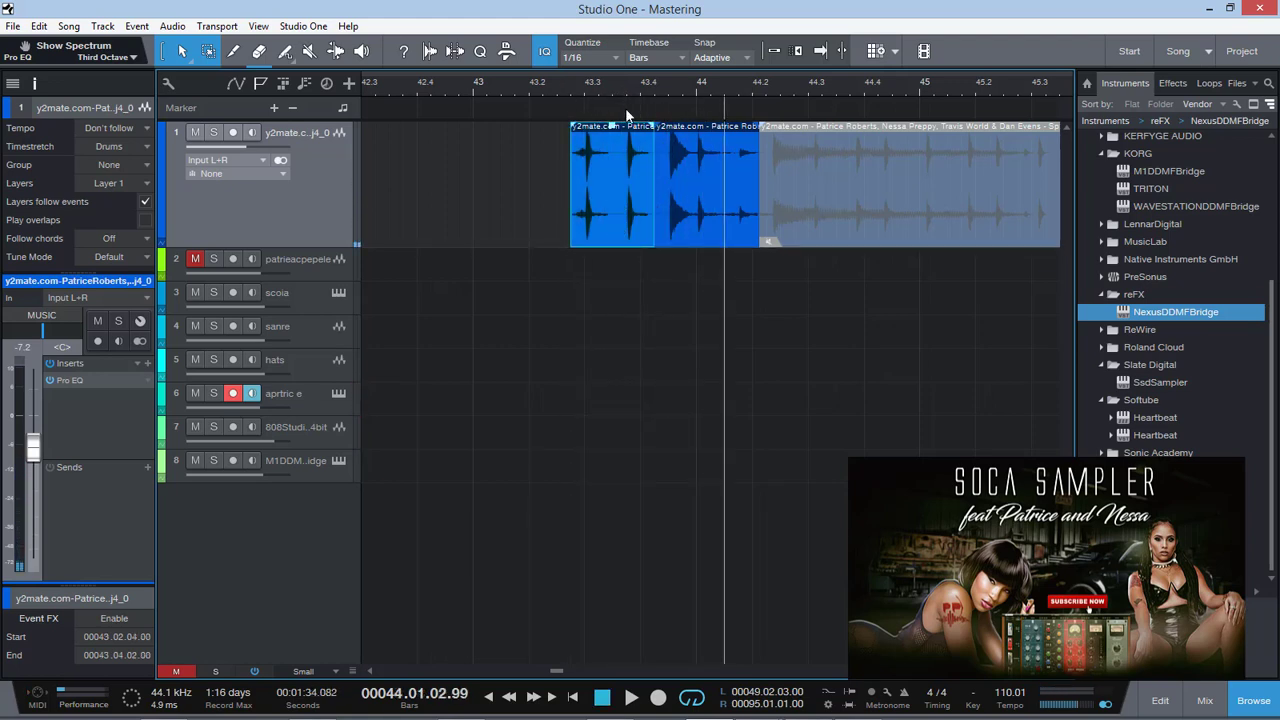
pyautogui.click(564, 84)
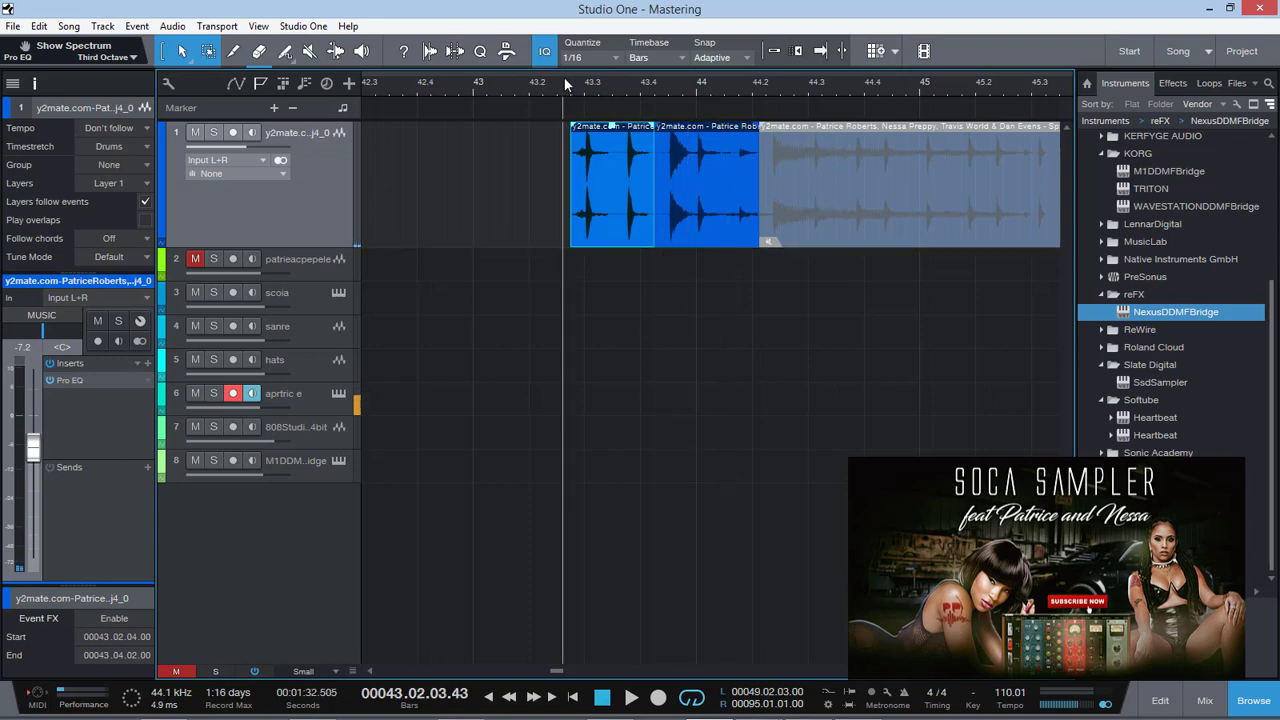
pyautogui.press('space')
pyautogui.press('space')
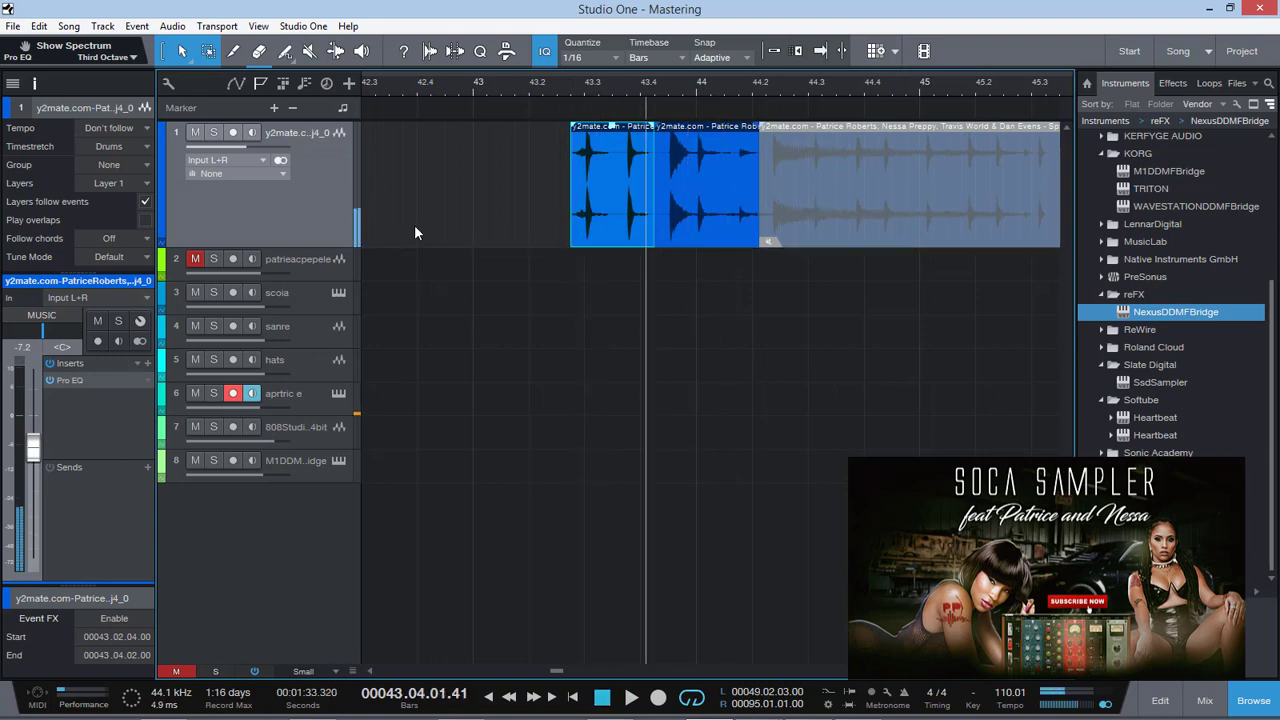
# Audition the sanre track in solo from about bar 55, then clear its solo
pyautogui.moveTo(1006, 671); pyautogui.dragTo(985, 670)
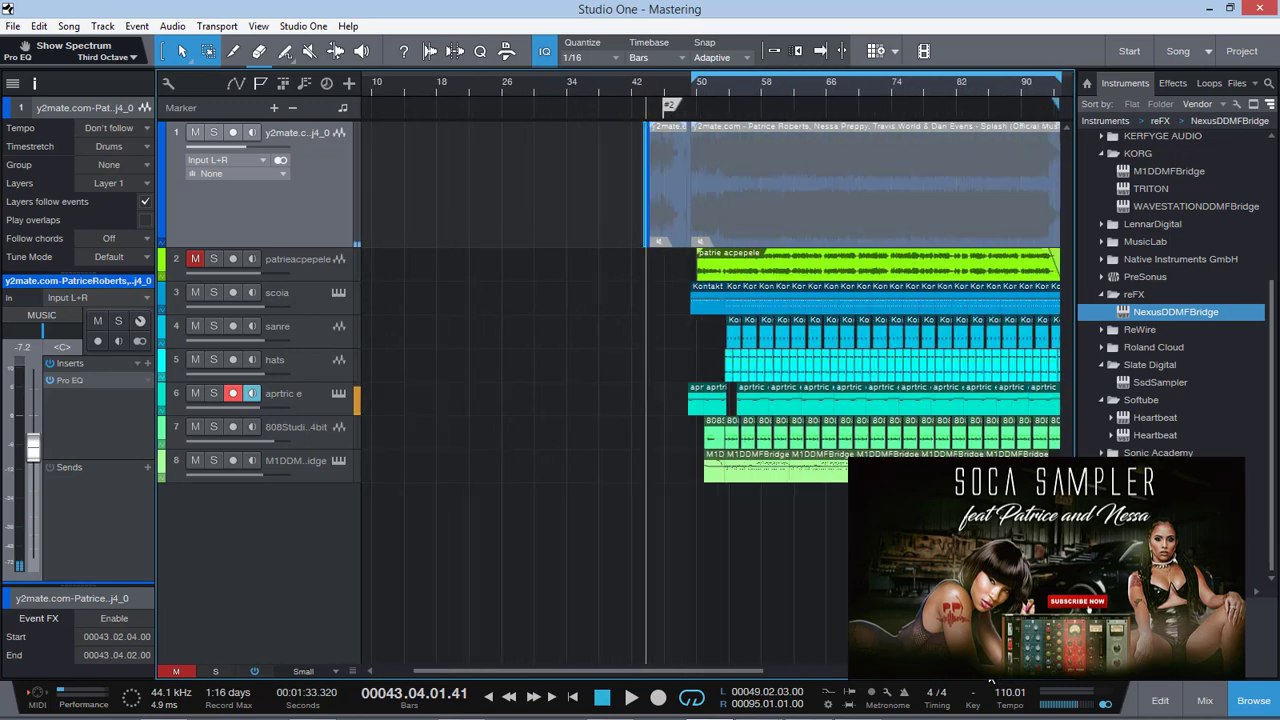
pyautogui.click(214, 326)
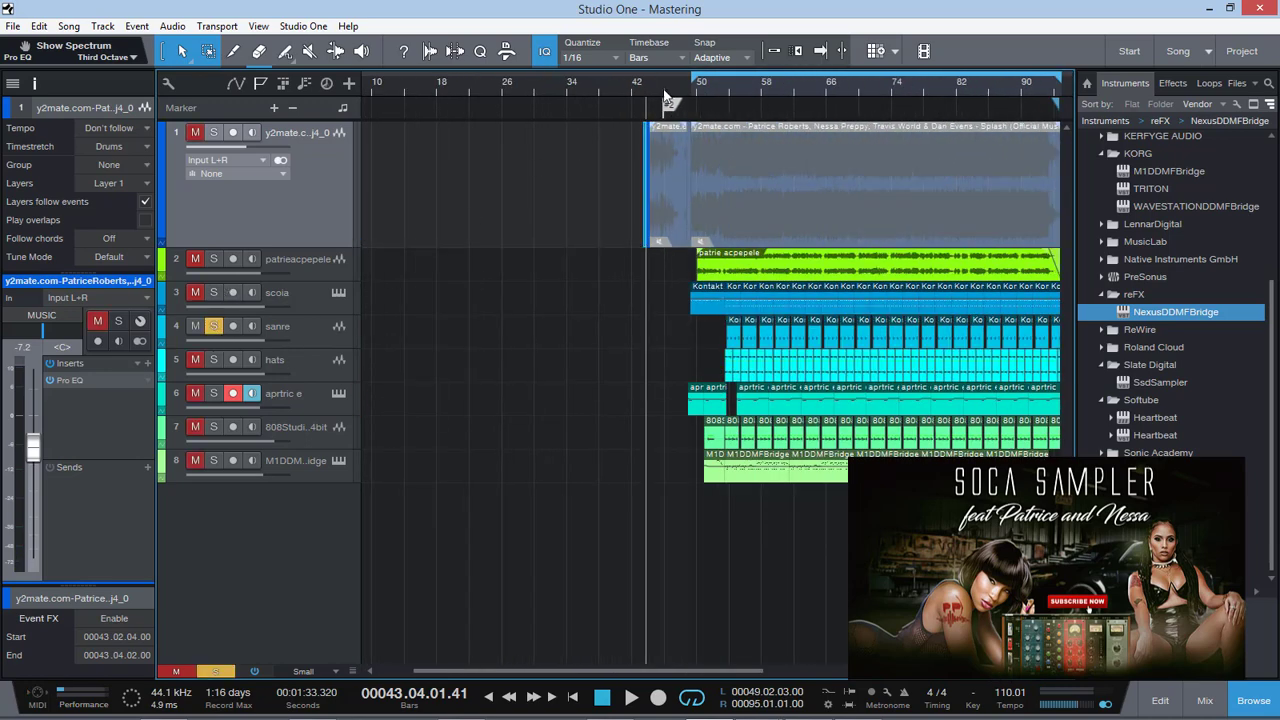
pyautogui.click(742, 76)
pyautogui.press('space')
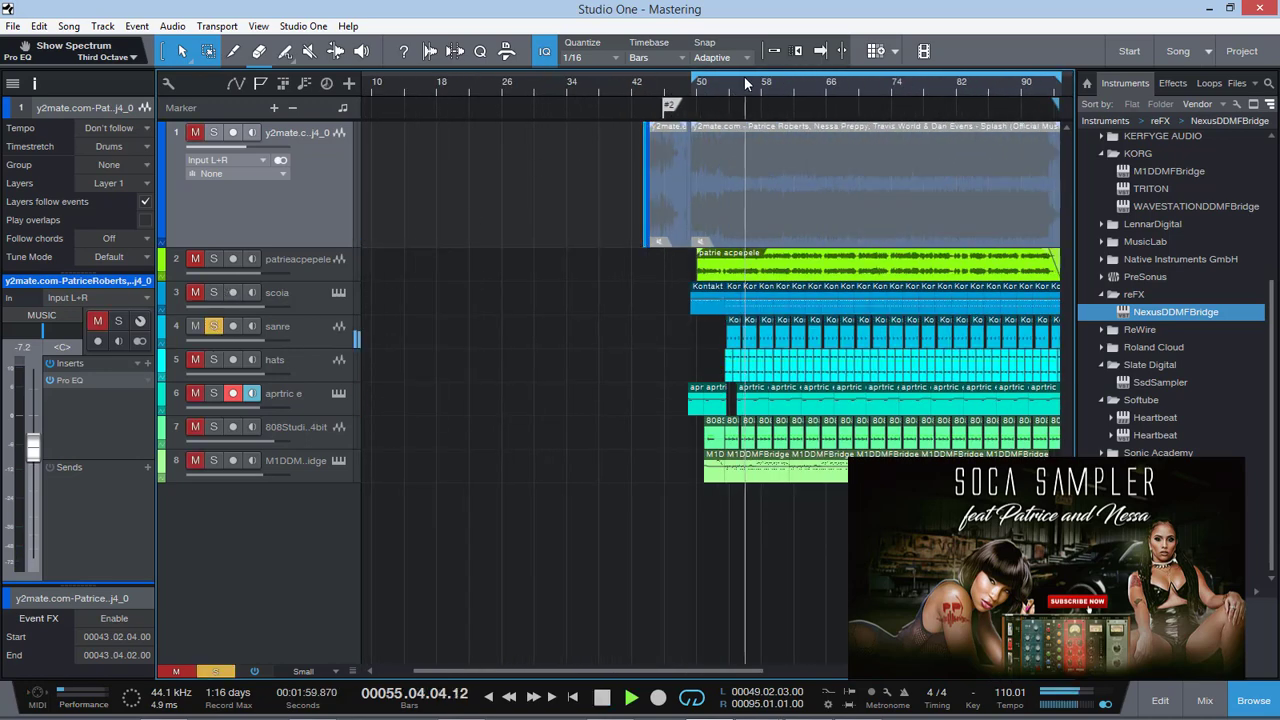
pyautogui.press('space')
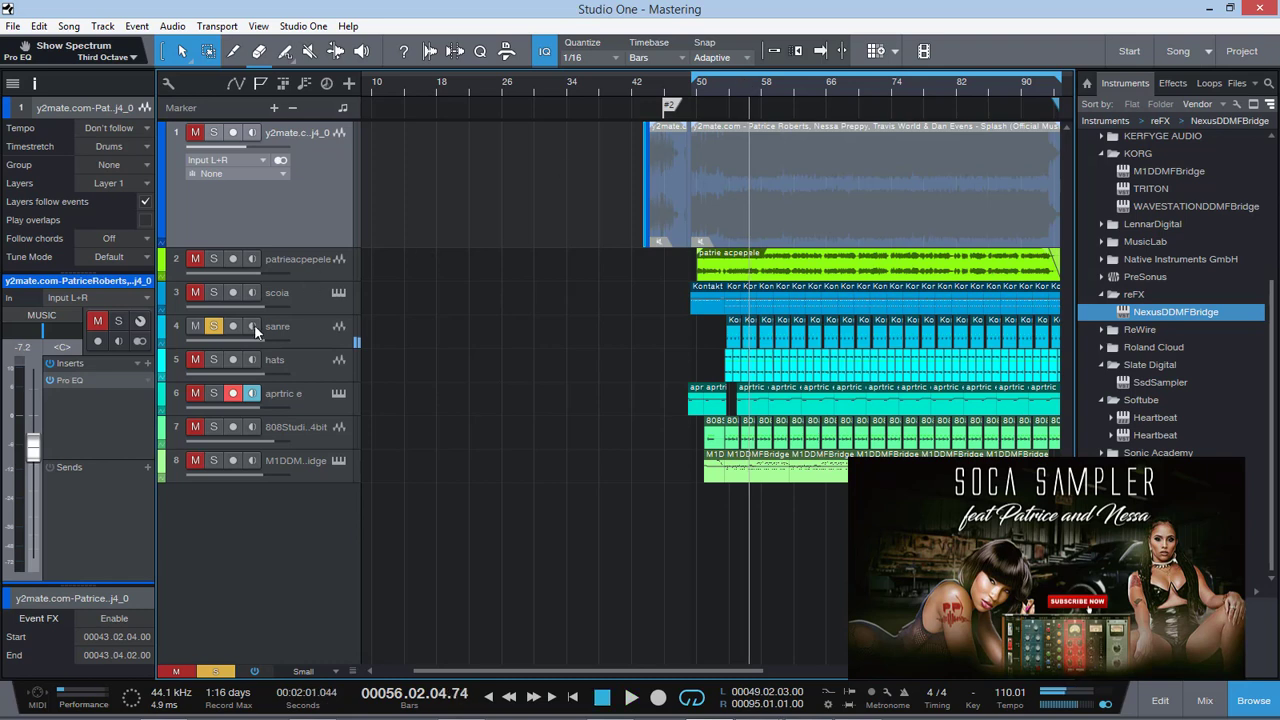
pyautogui.click(214, 331)
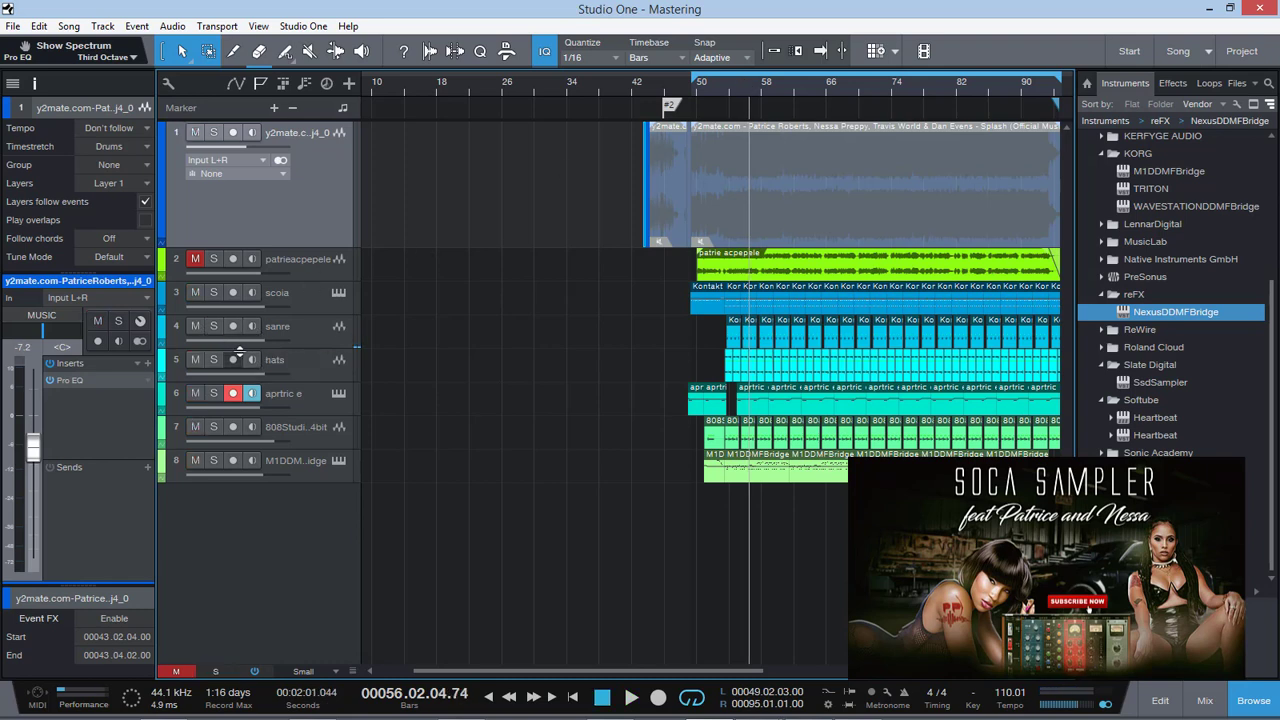
# Audition the scoia track in solo from about bar 56, then clear its solo
pyautogui.click(216, 293)
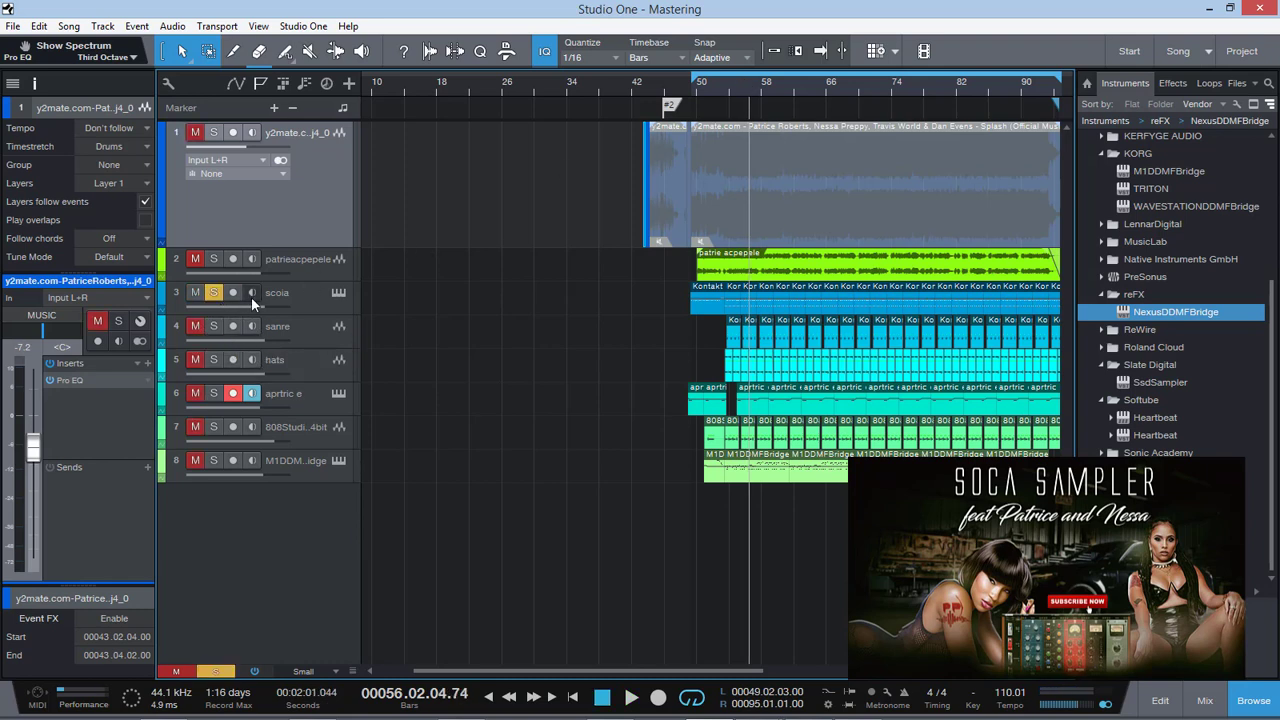
pyautogui.press('space')
pyautogui.press('space')
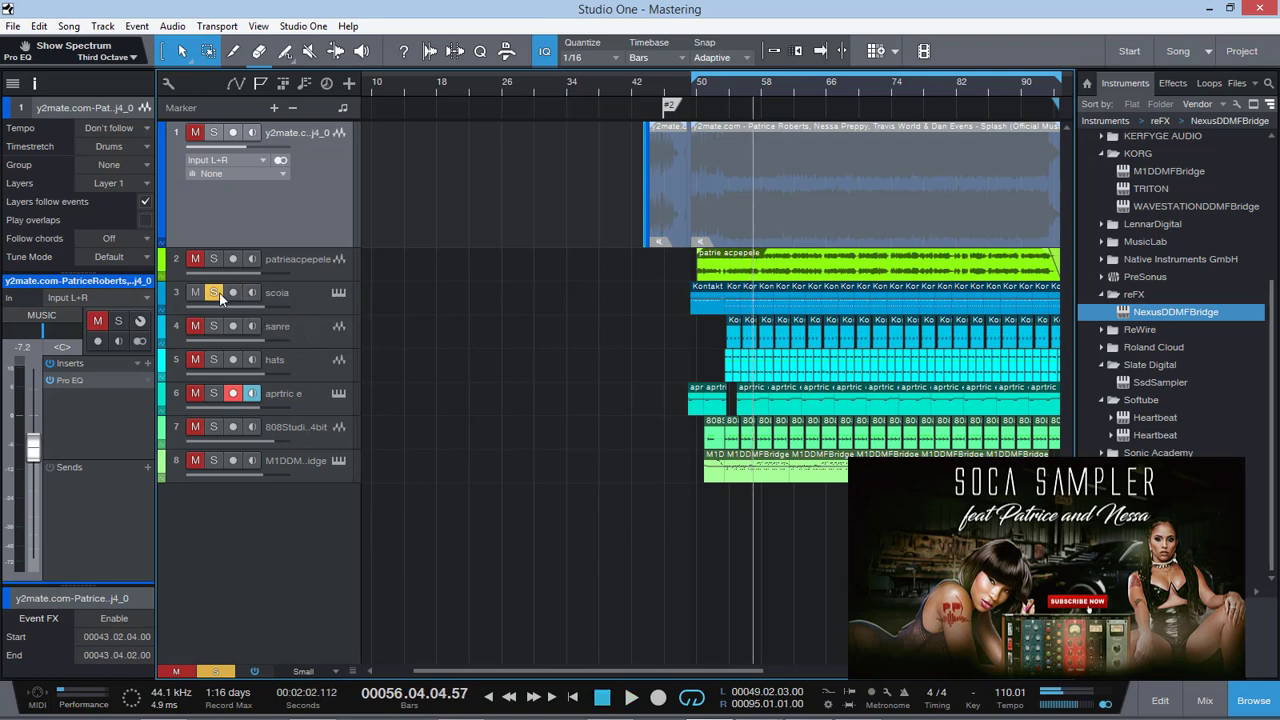
pyautogui.click(213, 292)
# Replay the first slice on the first track from about bar 43.3 to find its second drum hit
pyautogui.click(639, 83)
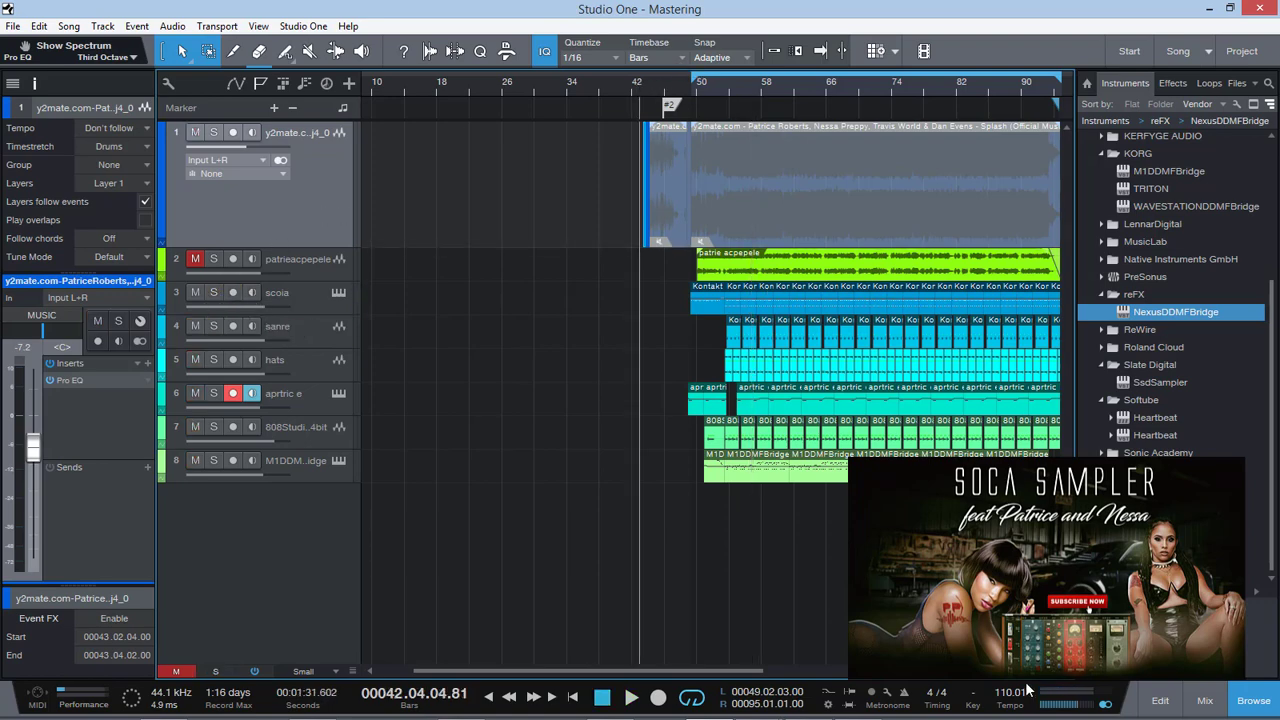
pyautogui.moveTo(993, 677); pyautogui.dragTo(1005, 677)
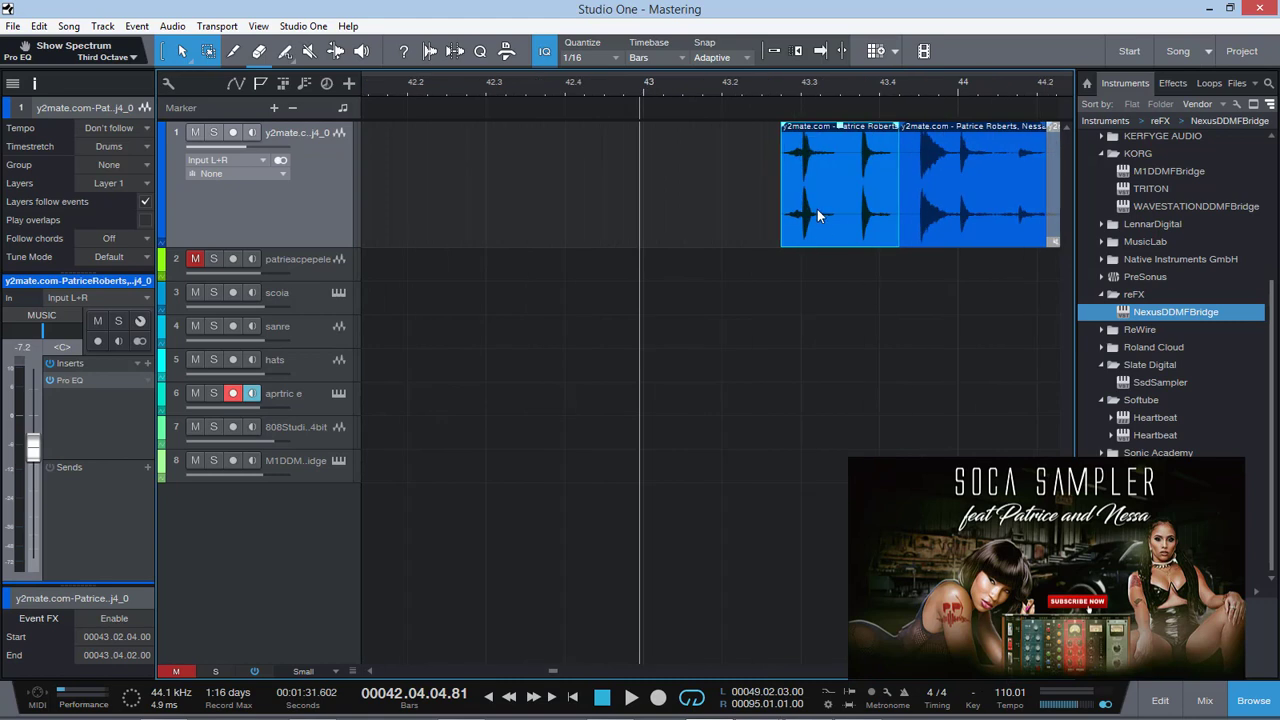
pyautogui.click(795, 91)
pyautogui.press('space')
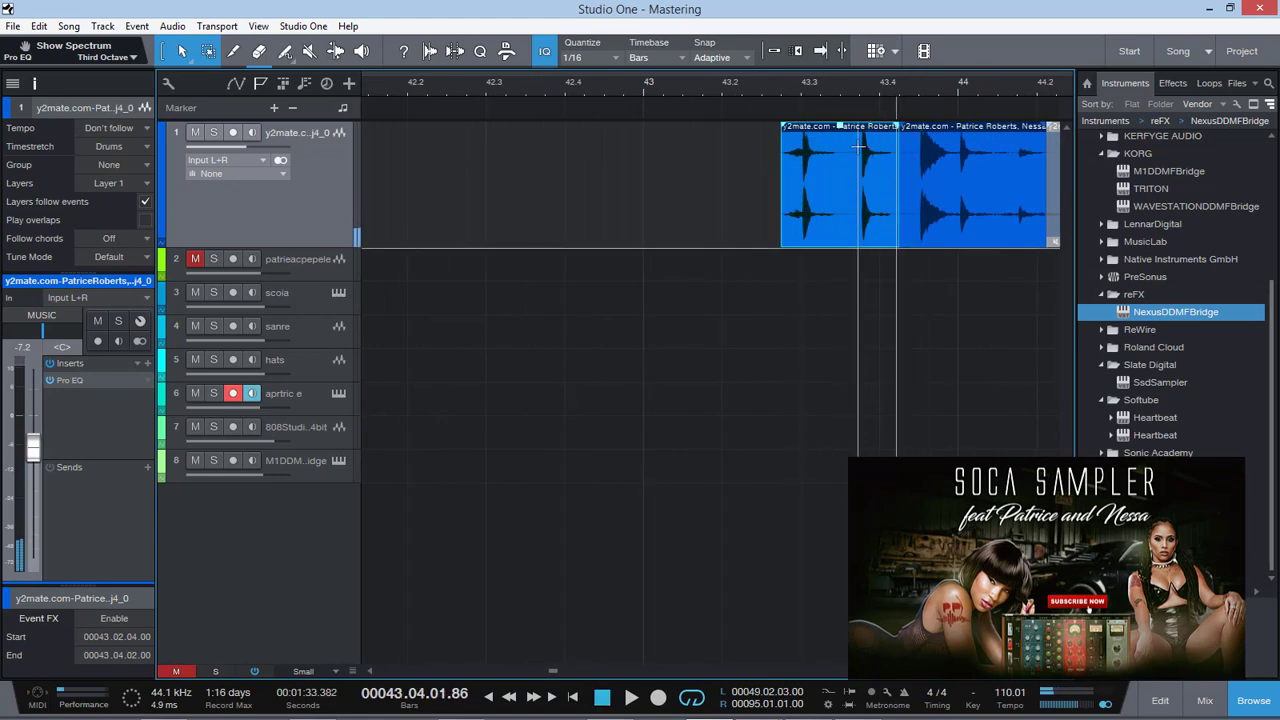
# Split the first slice just before its second drum hit at 43.03.04.07 and after its tail at 43.04.01.65
pyautogui.moveTo(1005, 677); pyautogui.dragTo(1010, 677)
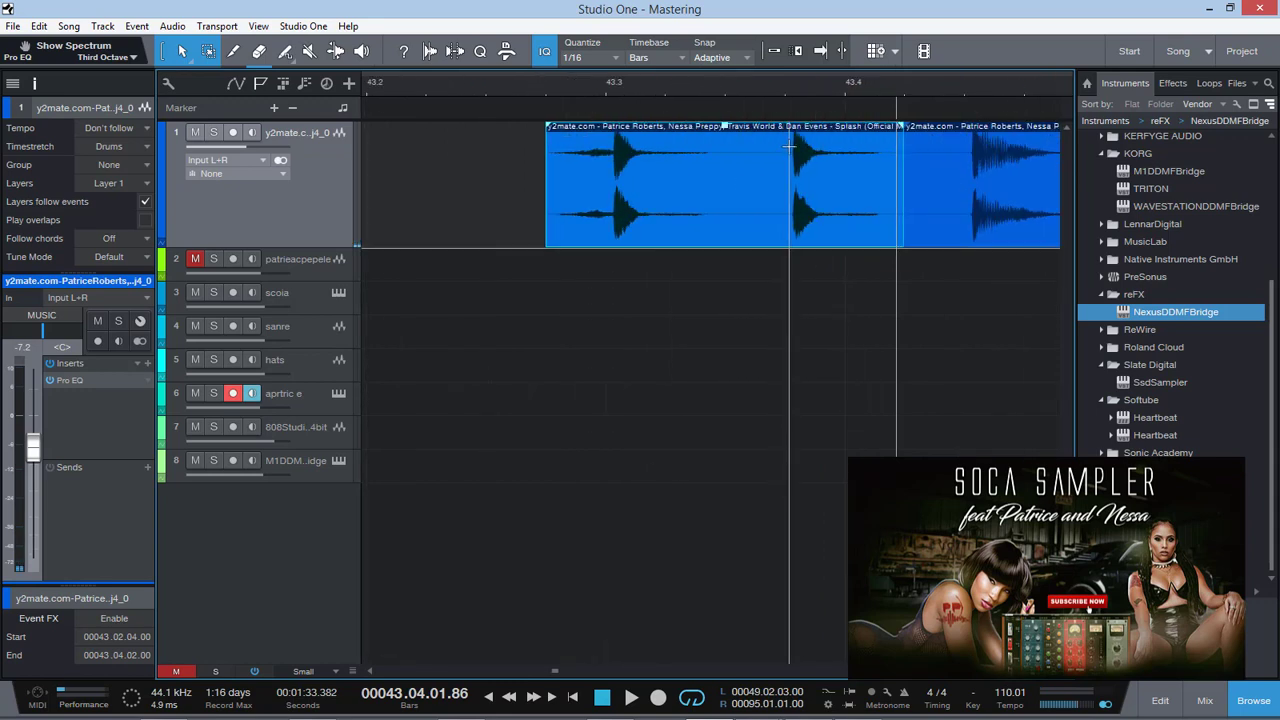
pyautogui.click(789, 145)
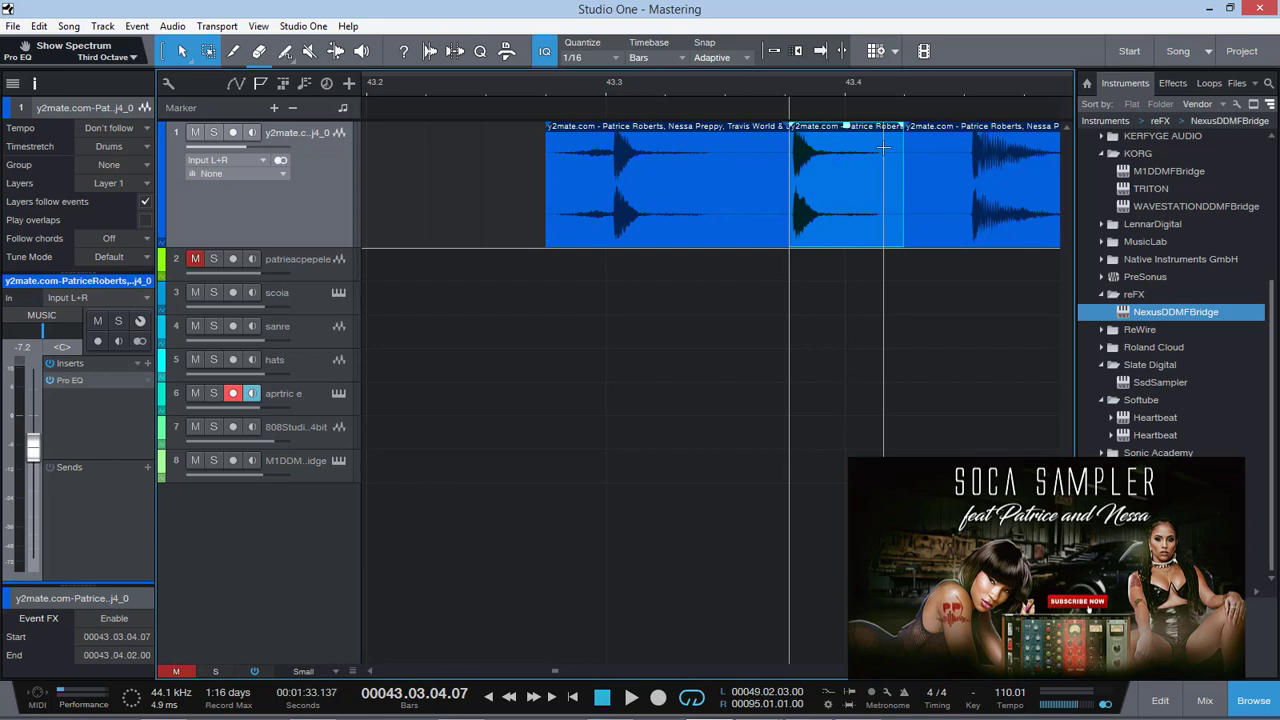
pyautogui.click(883, 147)
# Send the isolated drum hit to a new SampleOne and route its channel output to DRUMS SUB
pyautogui.click(809, 209)
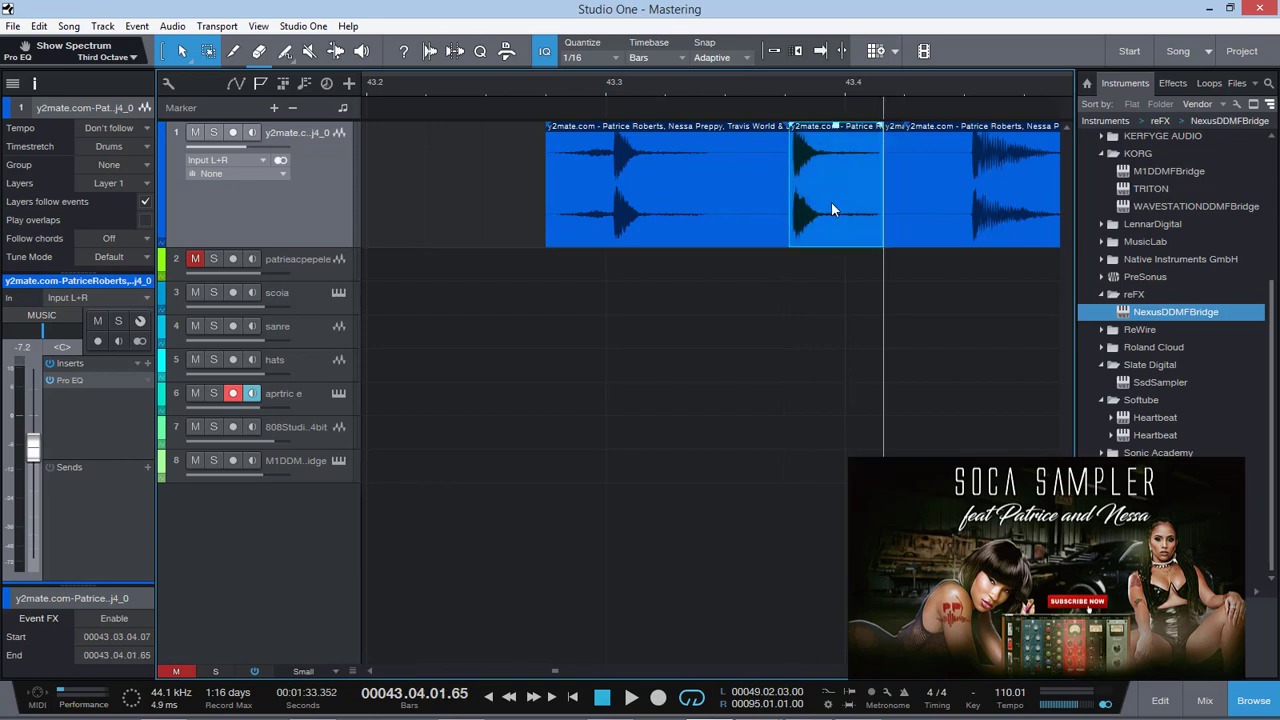
pyautogui.rightClick(824, 220)
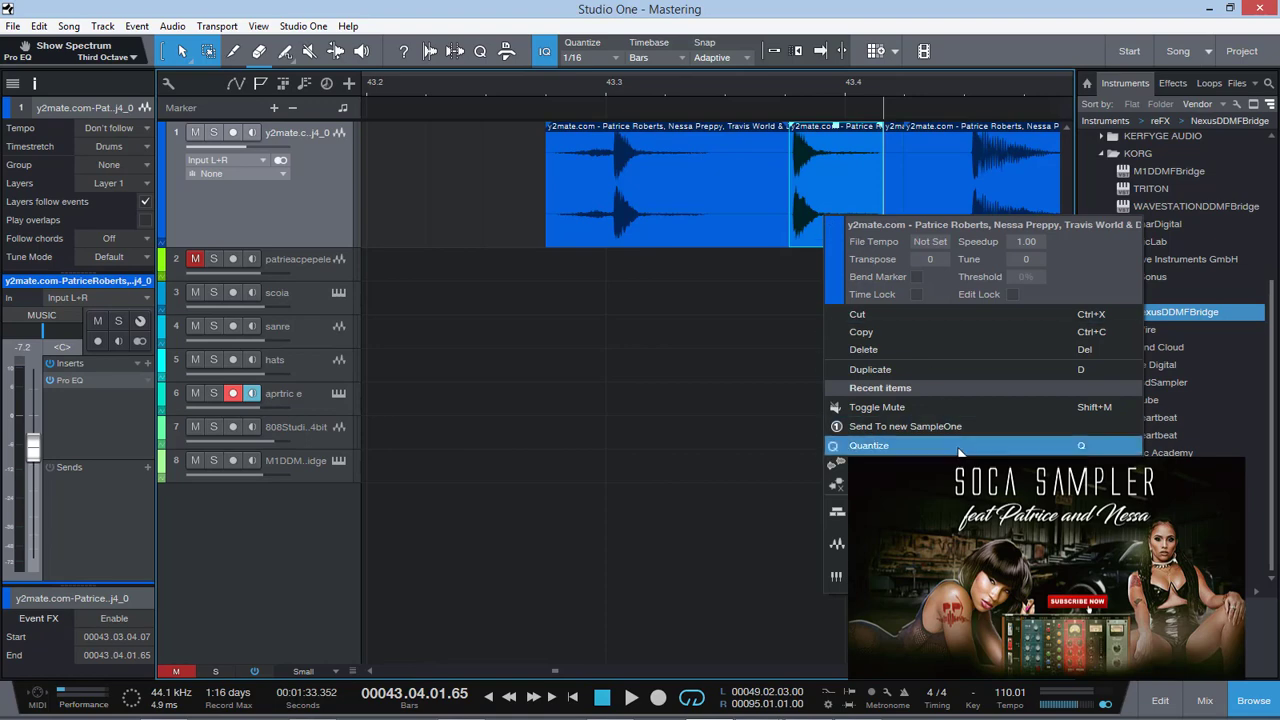
pyautogui.moveTo(836, 543)
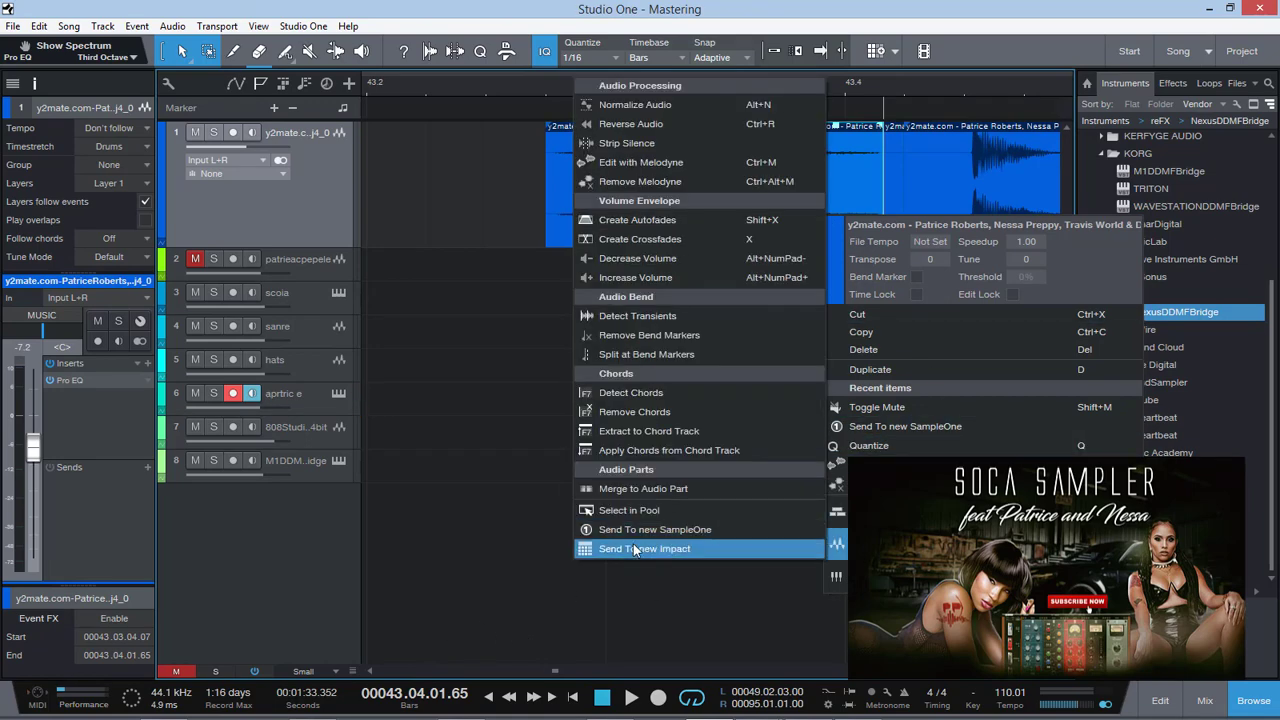
pyautogui.click(680, 528)
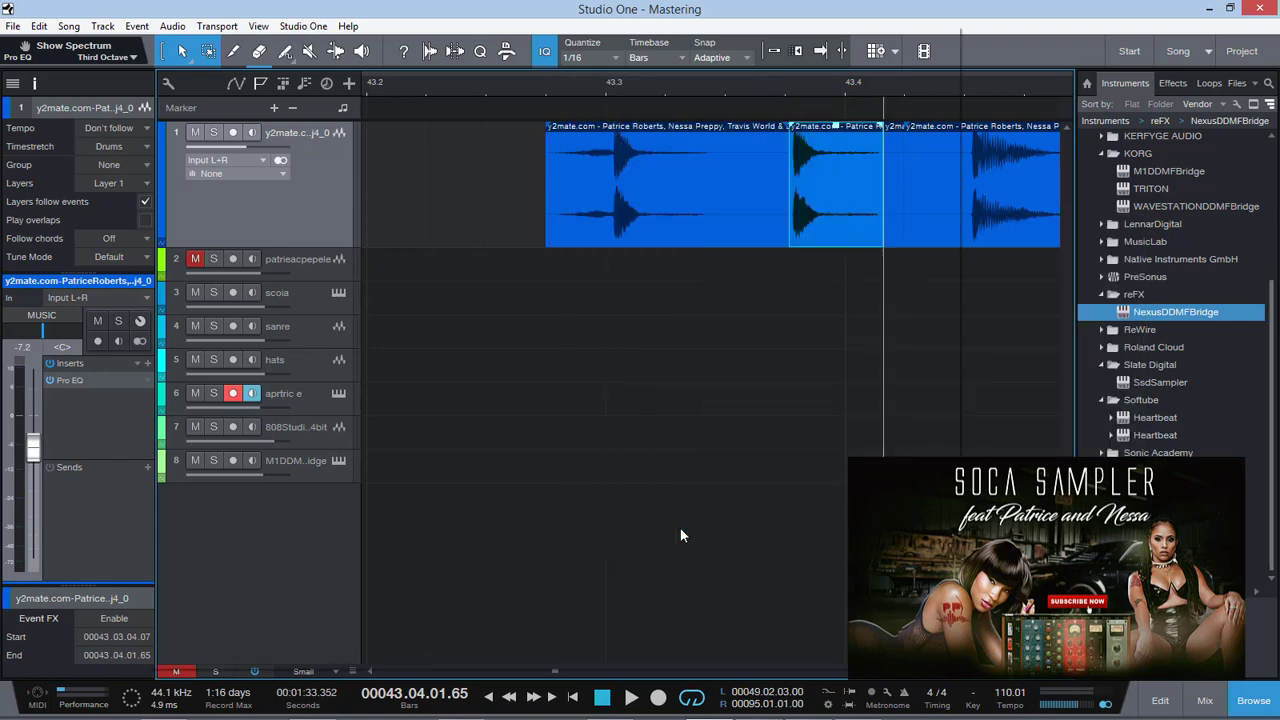
pyautogui.moveTo(513, 31); pyautogui.dragTo(791, 31)
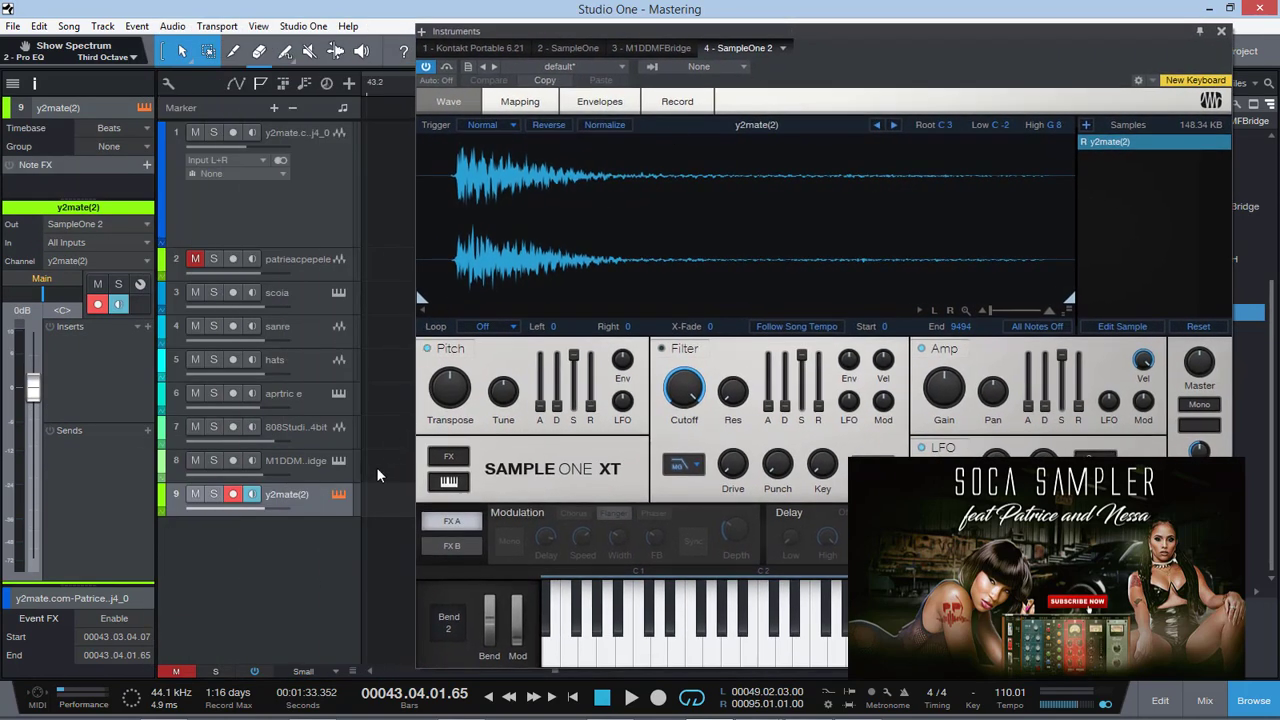
pyautogui.click(41, 280)
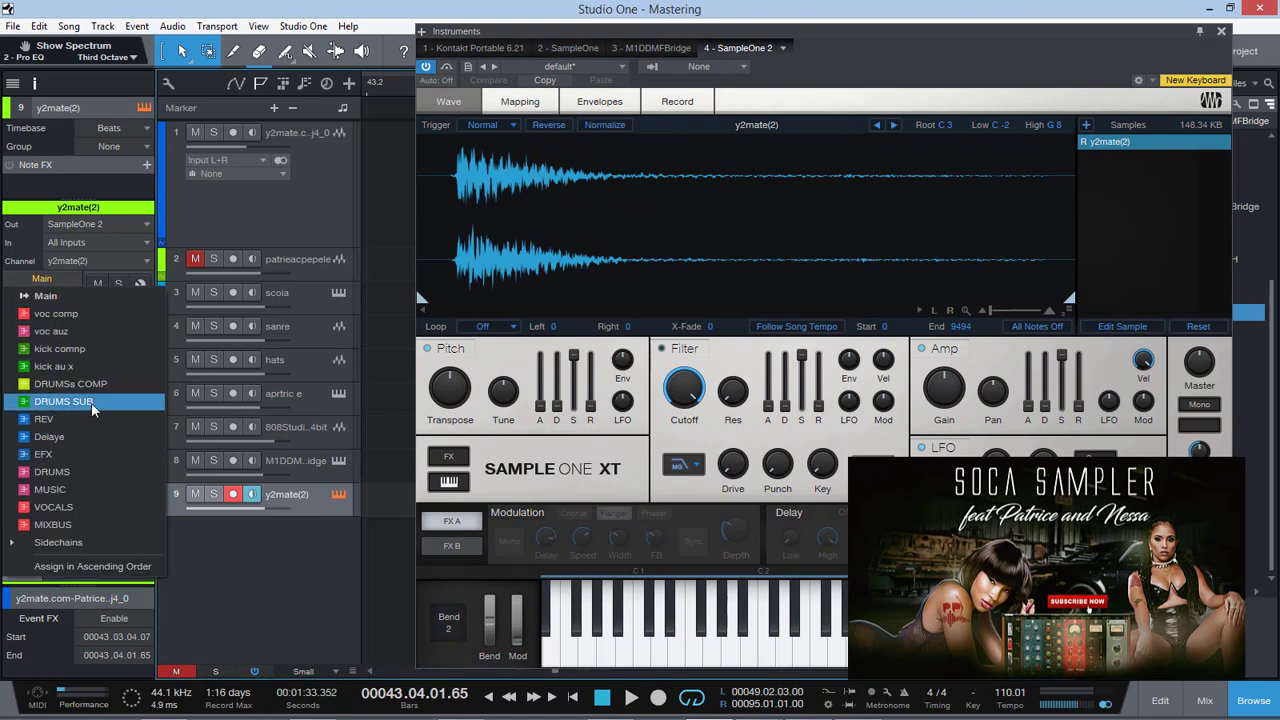
pyautogui.click(93, 404)
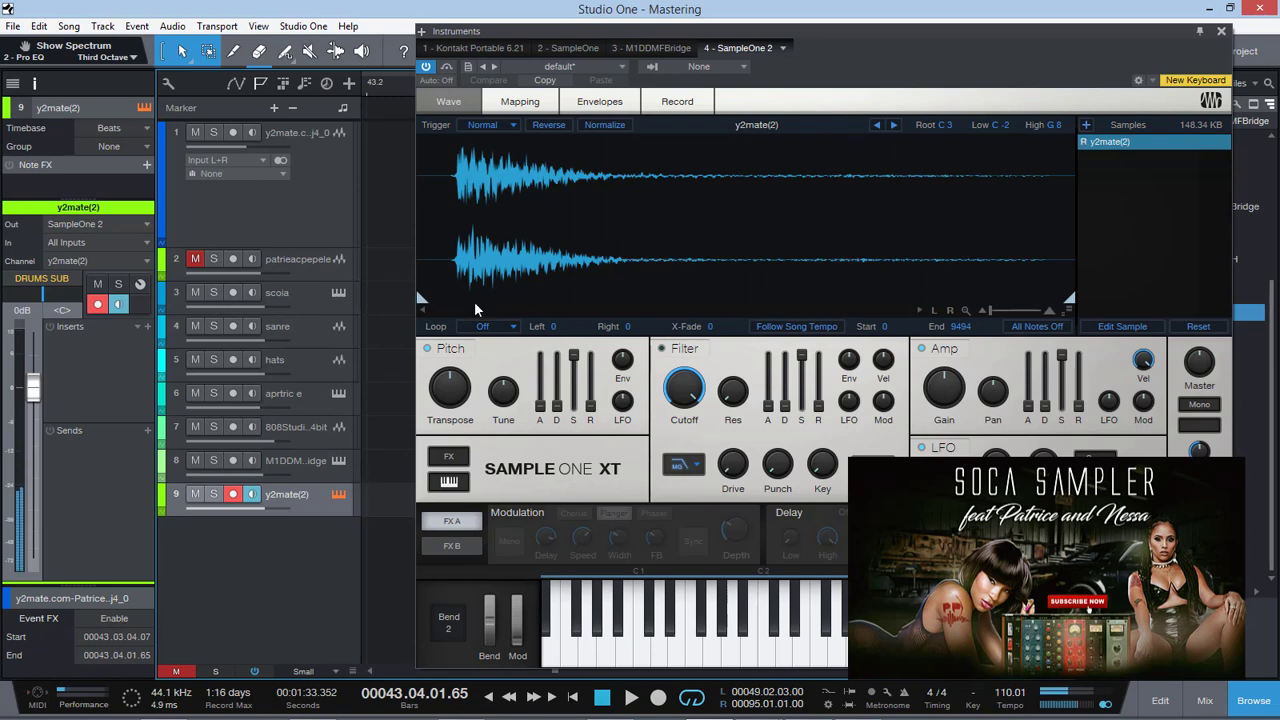
# Trim the SampleOne sample to start at 503 and end at 9191, then close the instrument window
pyautogui.moveTo(422, 300); pyautogui.dragTo(459, 308)
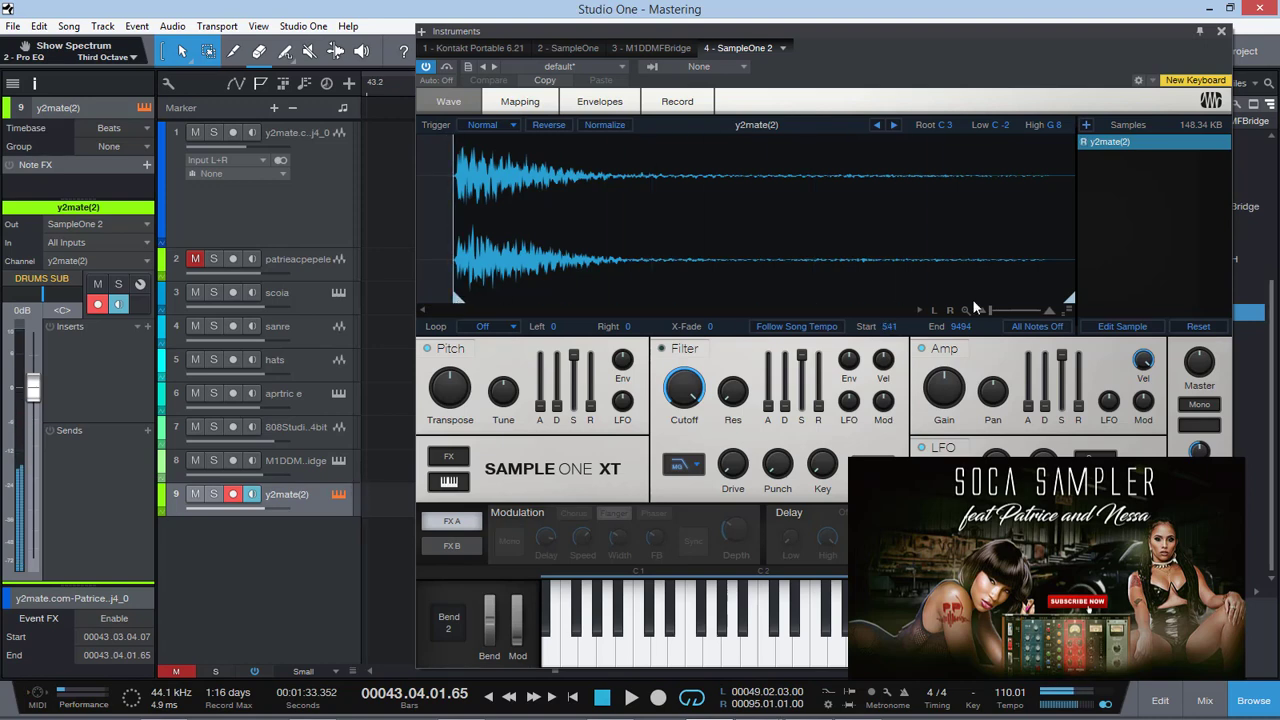
pyautogui.moveTo(1068, 299); pyautogui.dragTo(1047, 300)
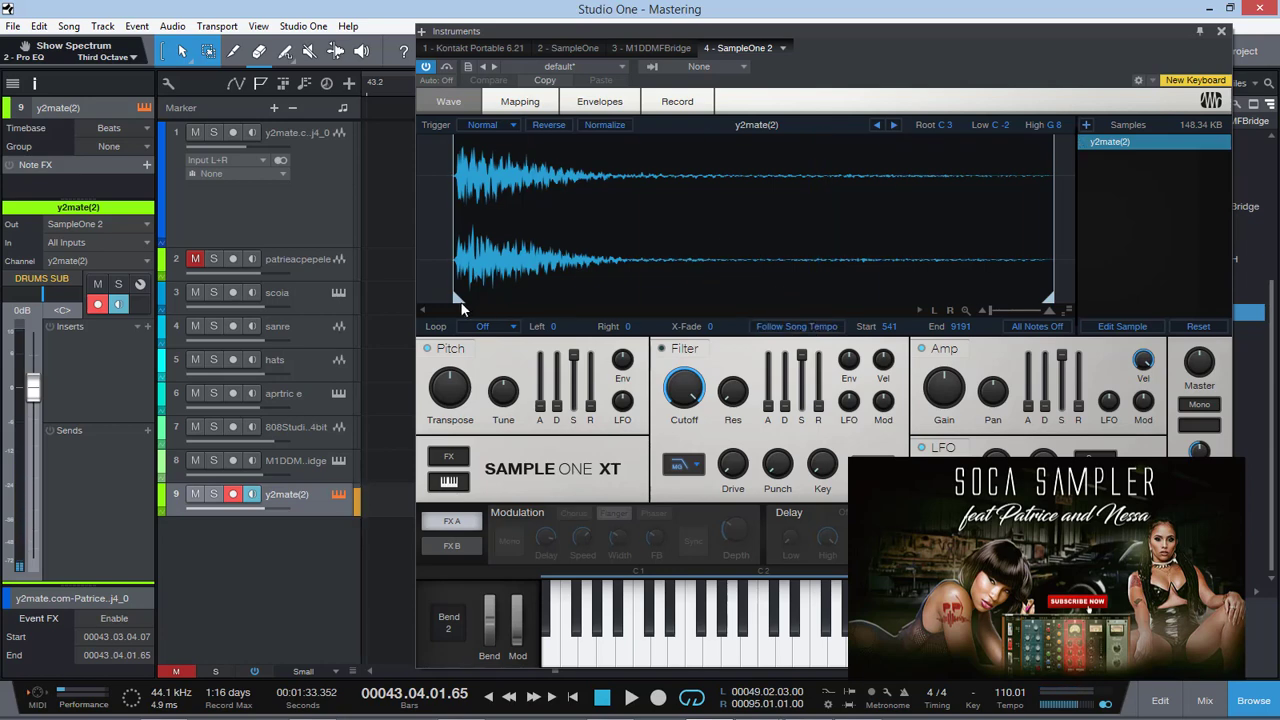
pyautogui.moveTo(458, 297); pyautogui.dragTo(456, 298)
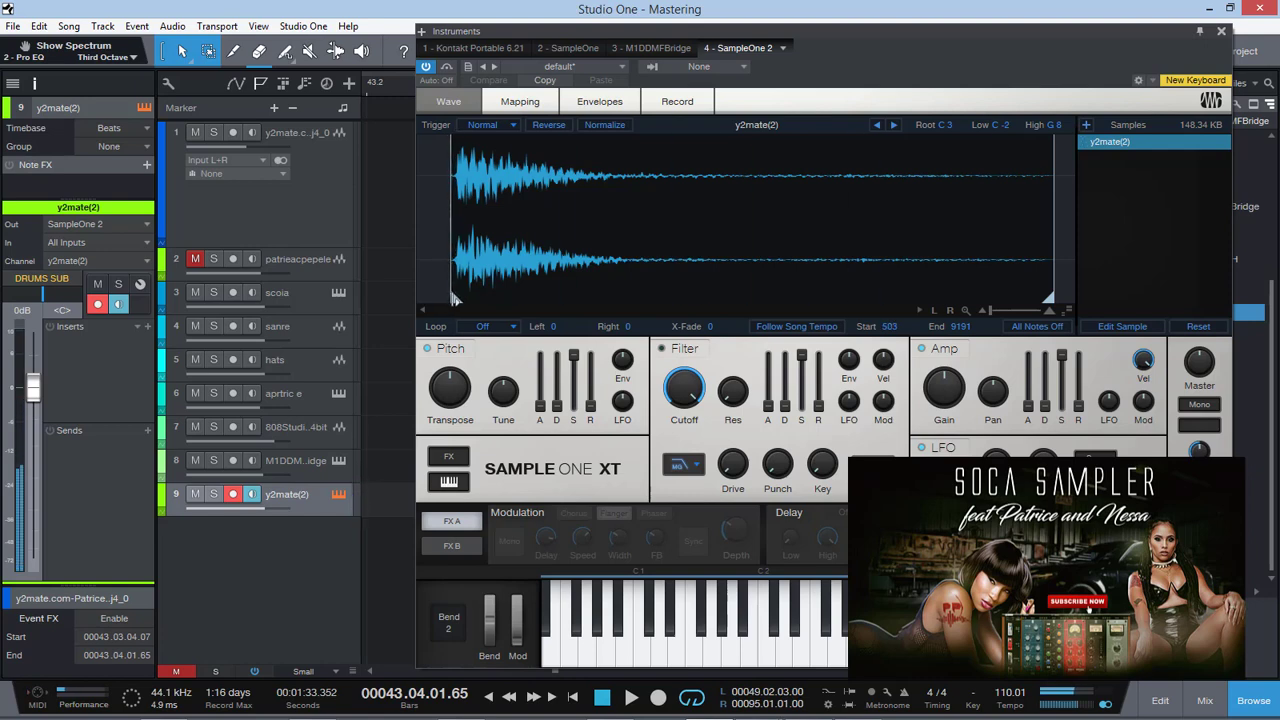
pyautogui.click(1222, 33)
# Play the song from about bar 48 and record a drum-hit part on the y2mate(2) track from bar 53 to 56
pyautogui.moveTo(1010, 678); pyautogui.dragTo(991, 679)
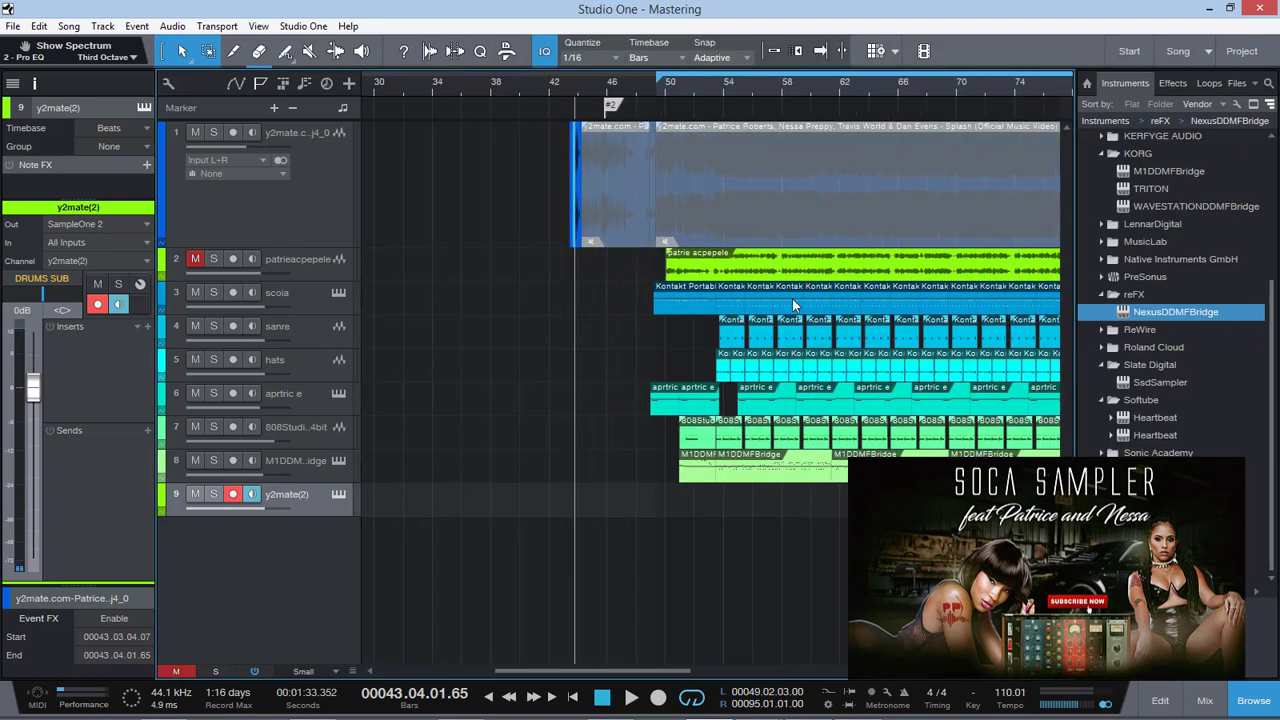
pyautogui.click(637, 87)
pyautogui.press('space')
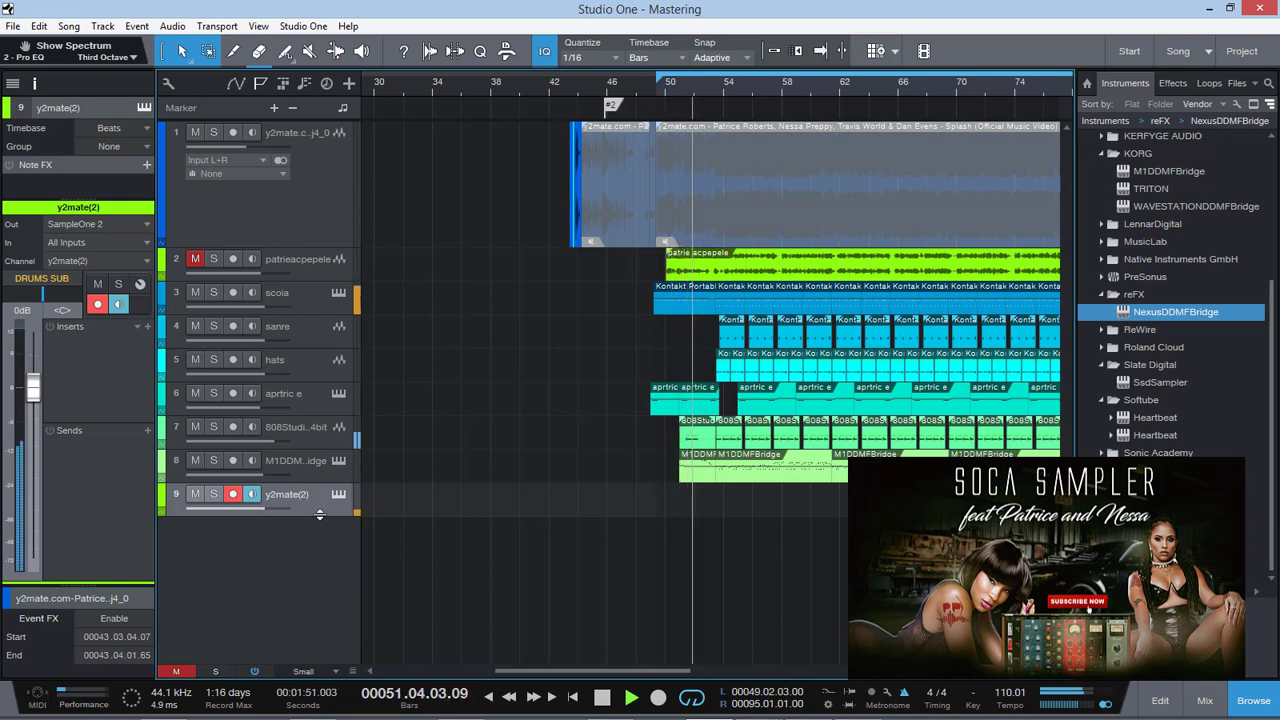
pyautogui.press('KP_Multiply')
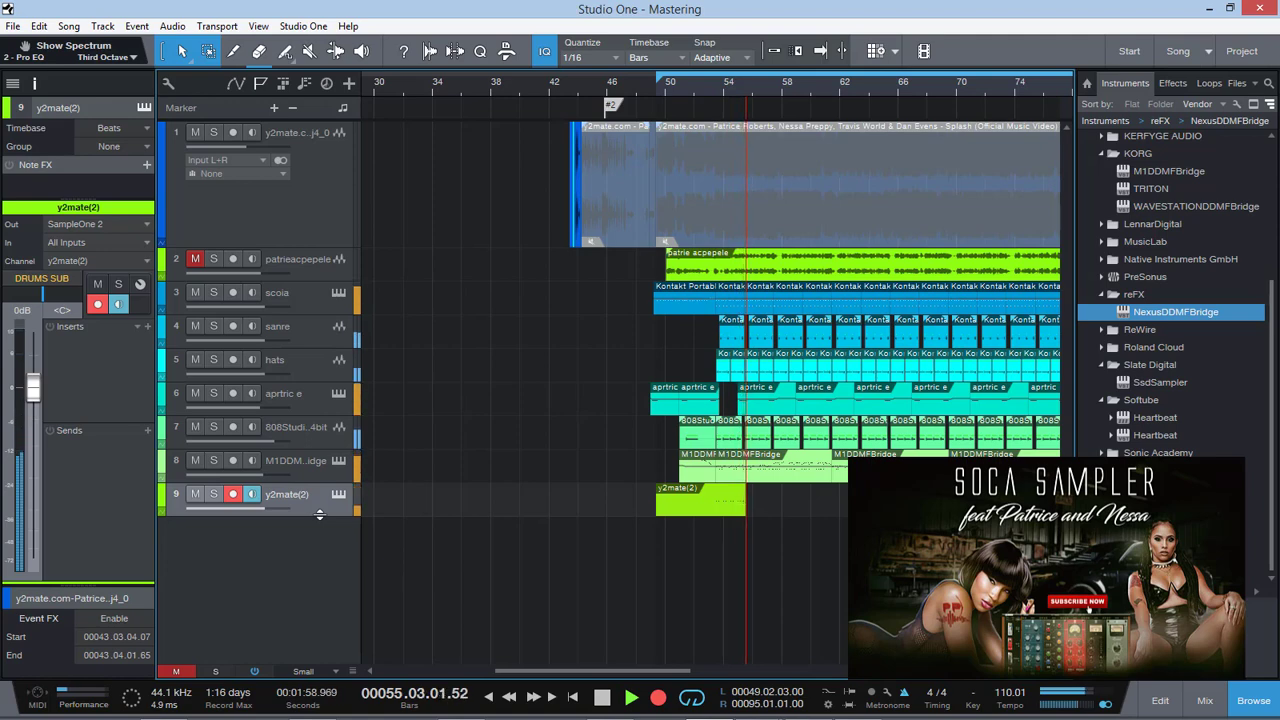
pyautogui.press('space')
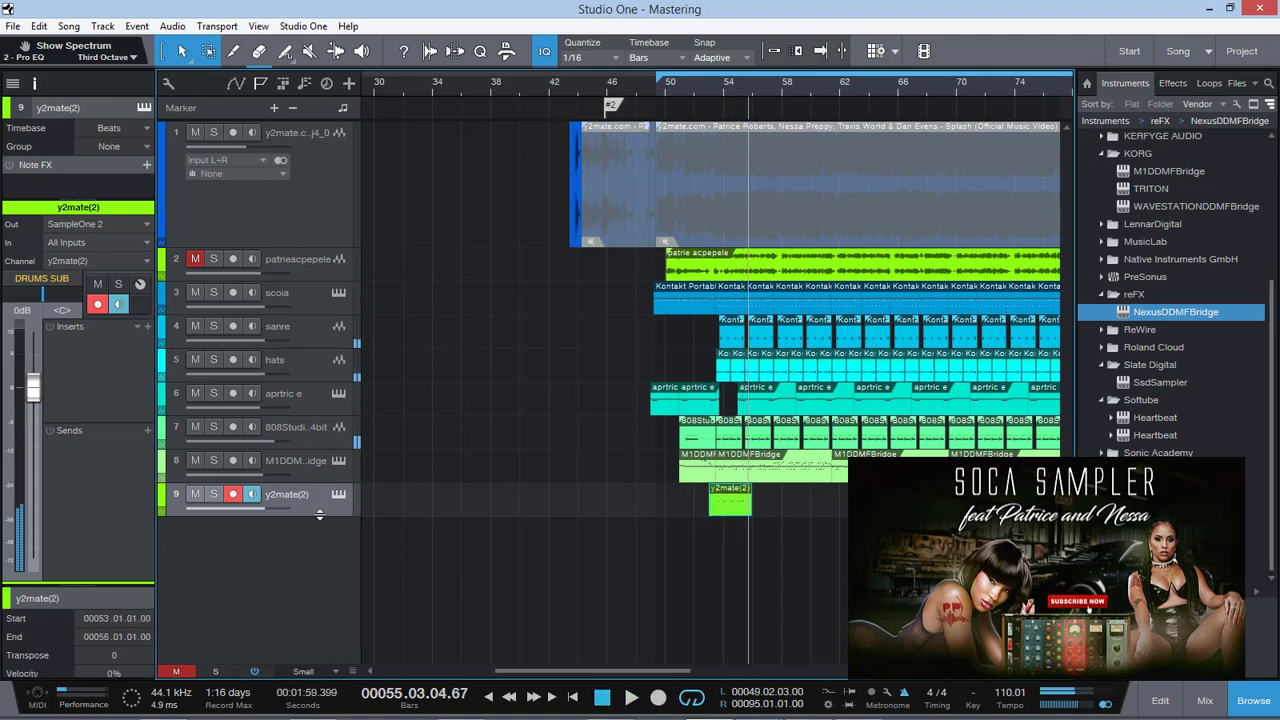
# Play back the recorded y2mate(2) part with the song from about bar 53
pyautogui.click(713, 83)
pyautogui.moveTo(1003, 671); pyautogui.dragTo(1018, 669)
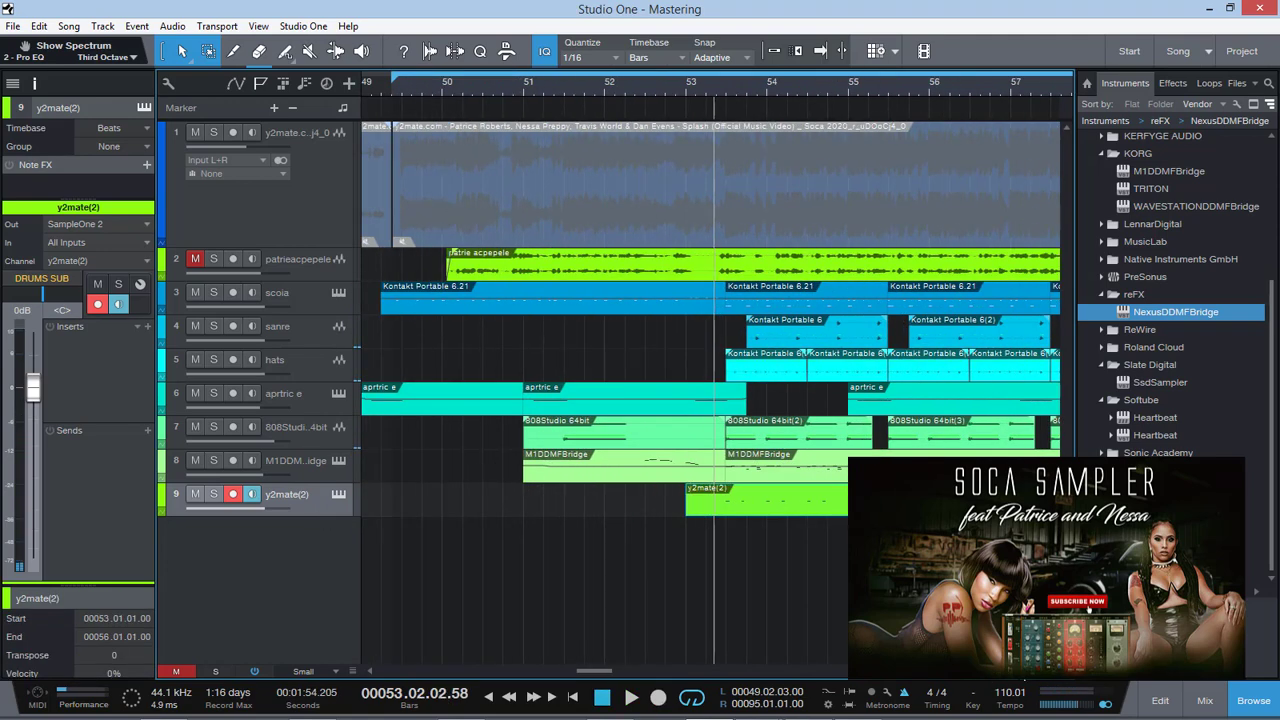
pyautogui.press('space')
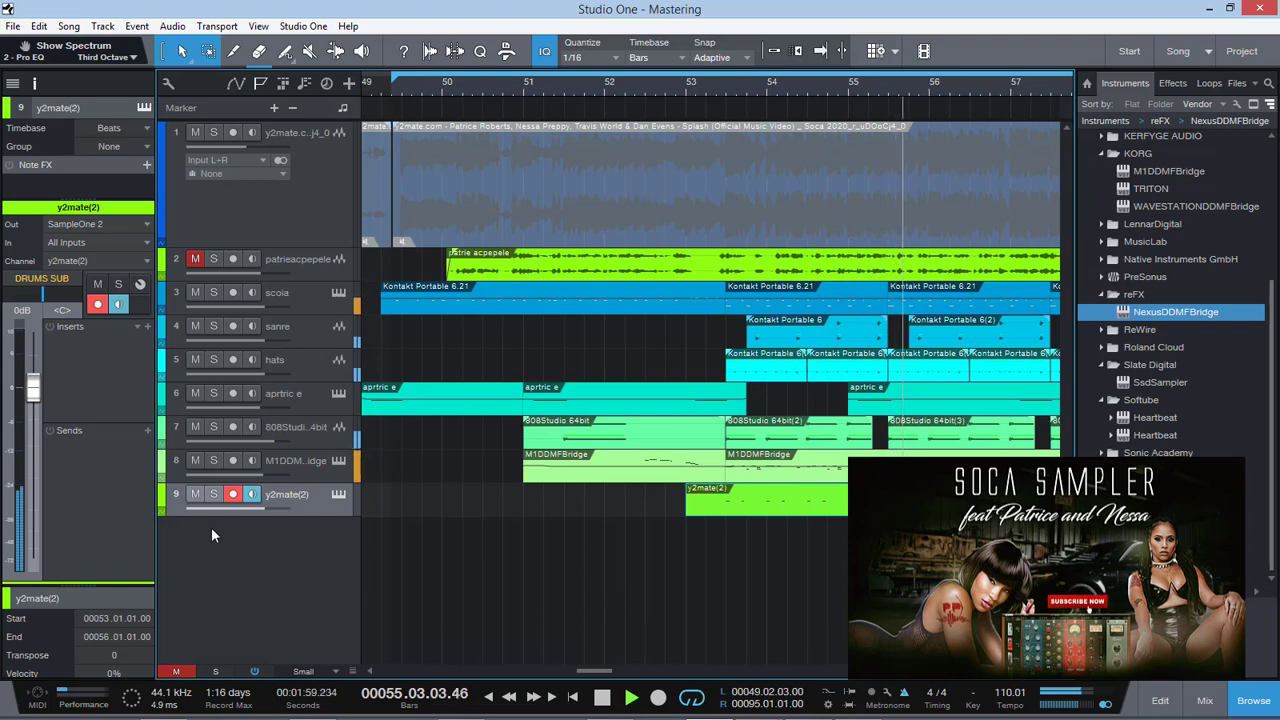
pyautogui.press('space')
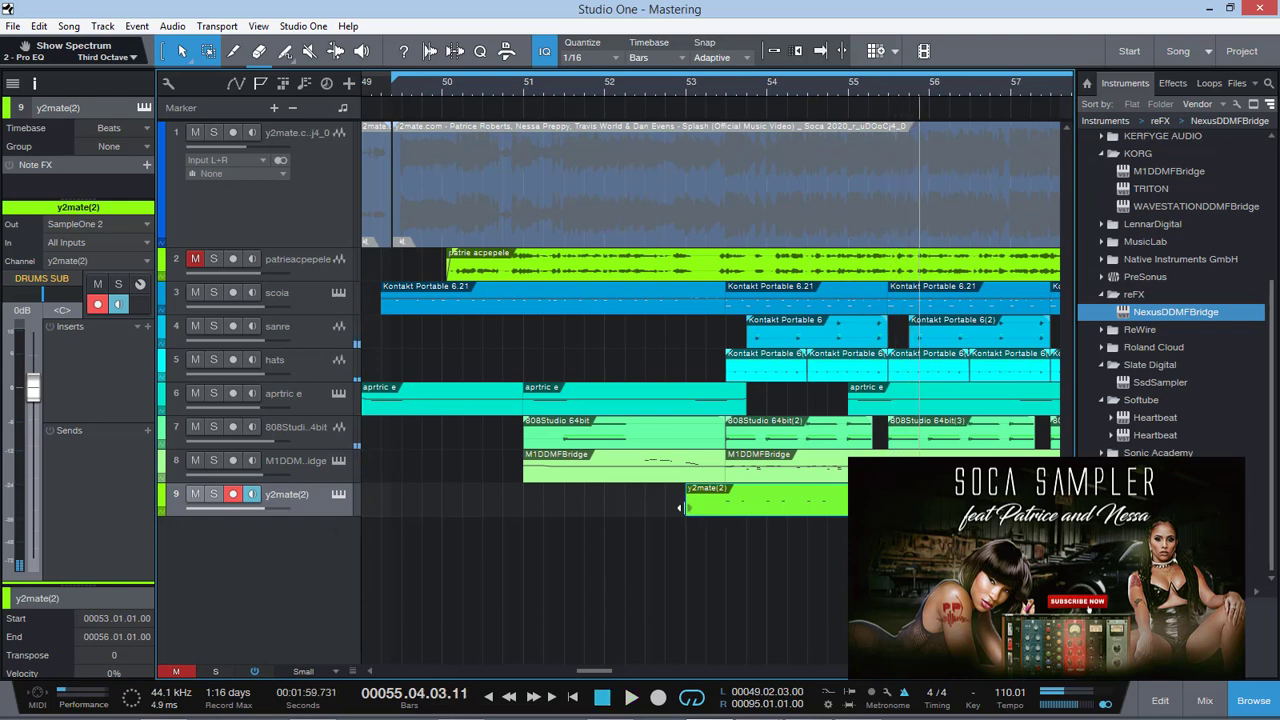
# Trim the y2mate(2) part to run from 53.03.01 to 55.02.04 and transform the track to audio with inserts rendered and the instrument removed
pyautogui.moveTo(680, 508); pyautogui.dragTo(727, 502)
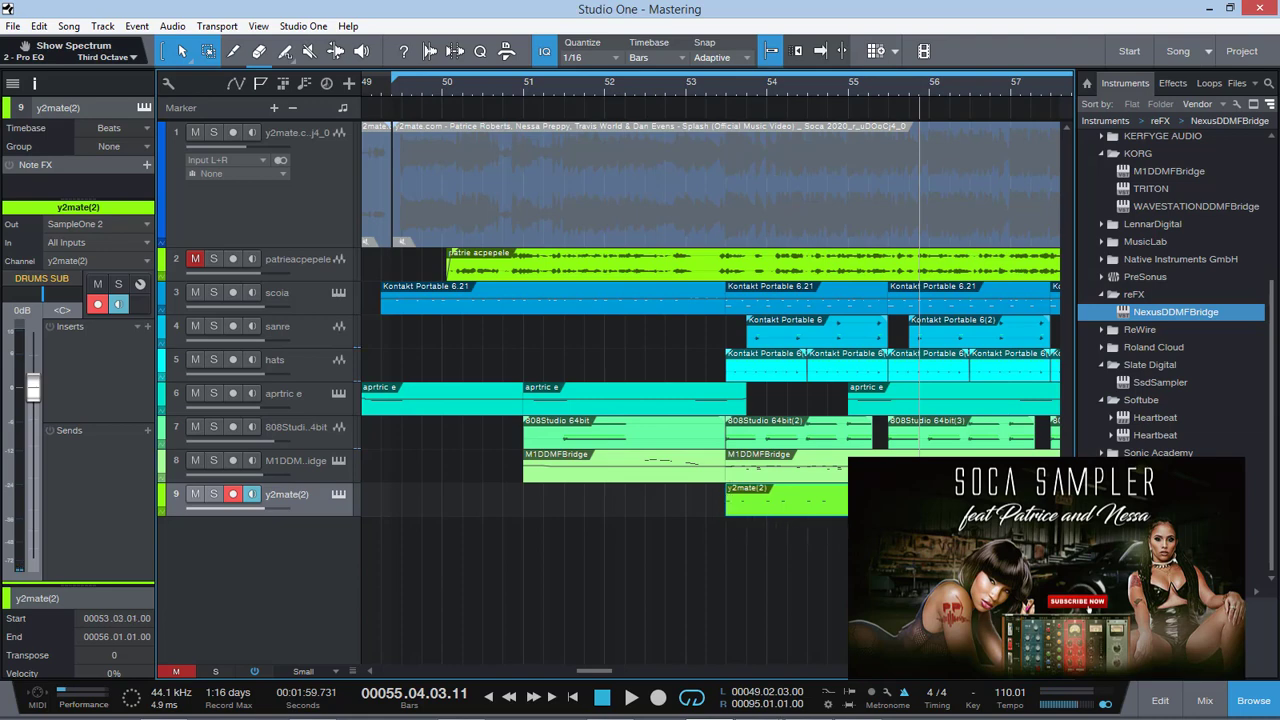
pyautogui.rightClick(306, 503)
pyautogui.click(400, 356)
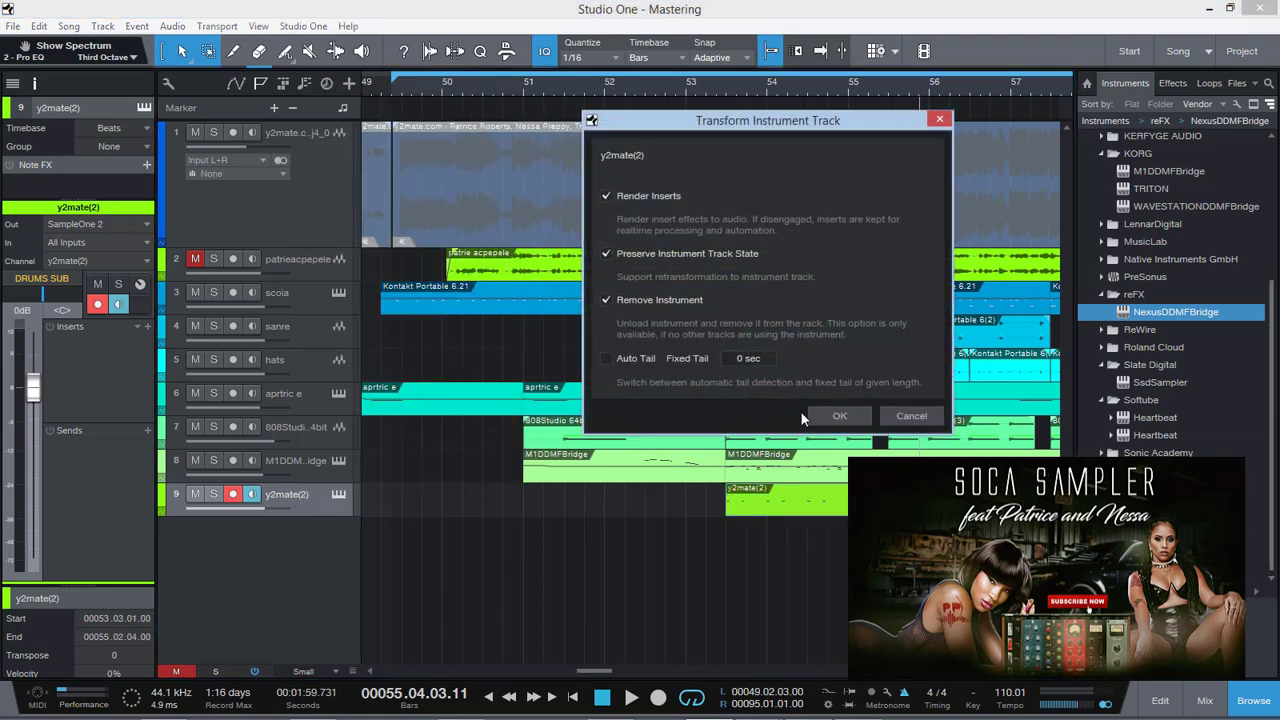
pyautogui.click(828, 413)
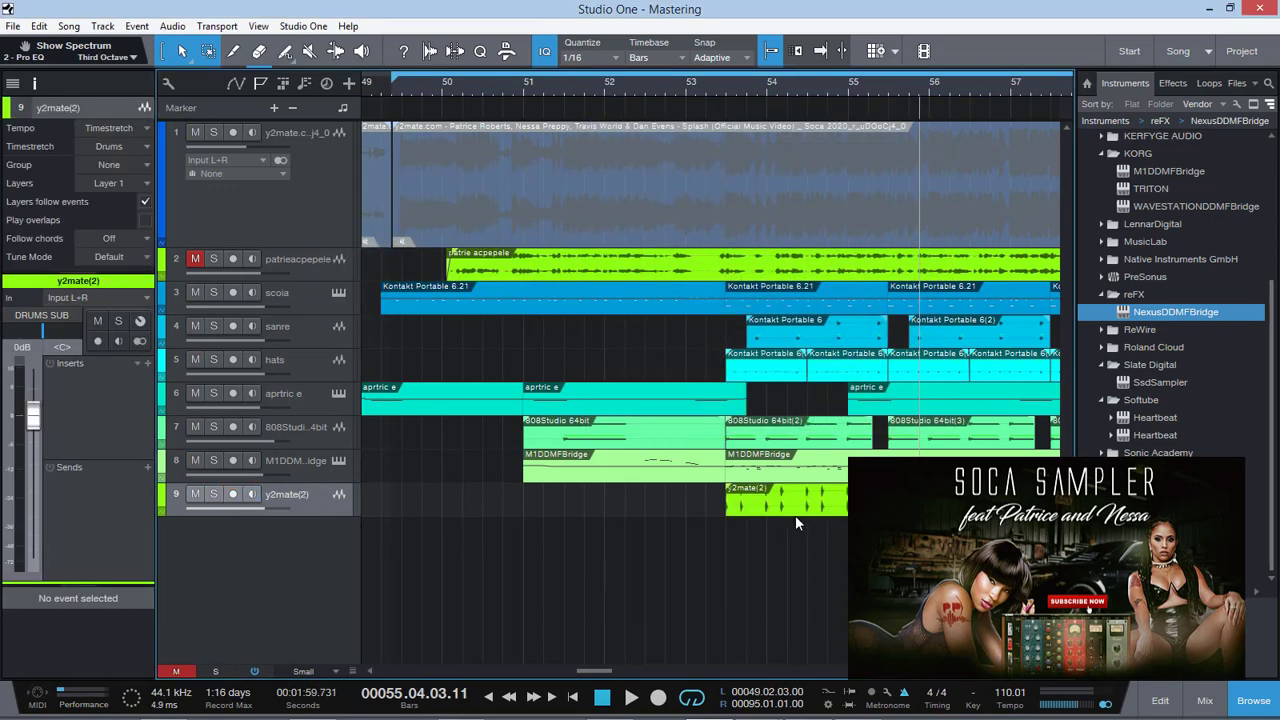
# Duplicate the rendered y2mate(2) event back to back along its track until the copies reach 93.02.04
pyautogui.click(790, 509)
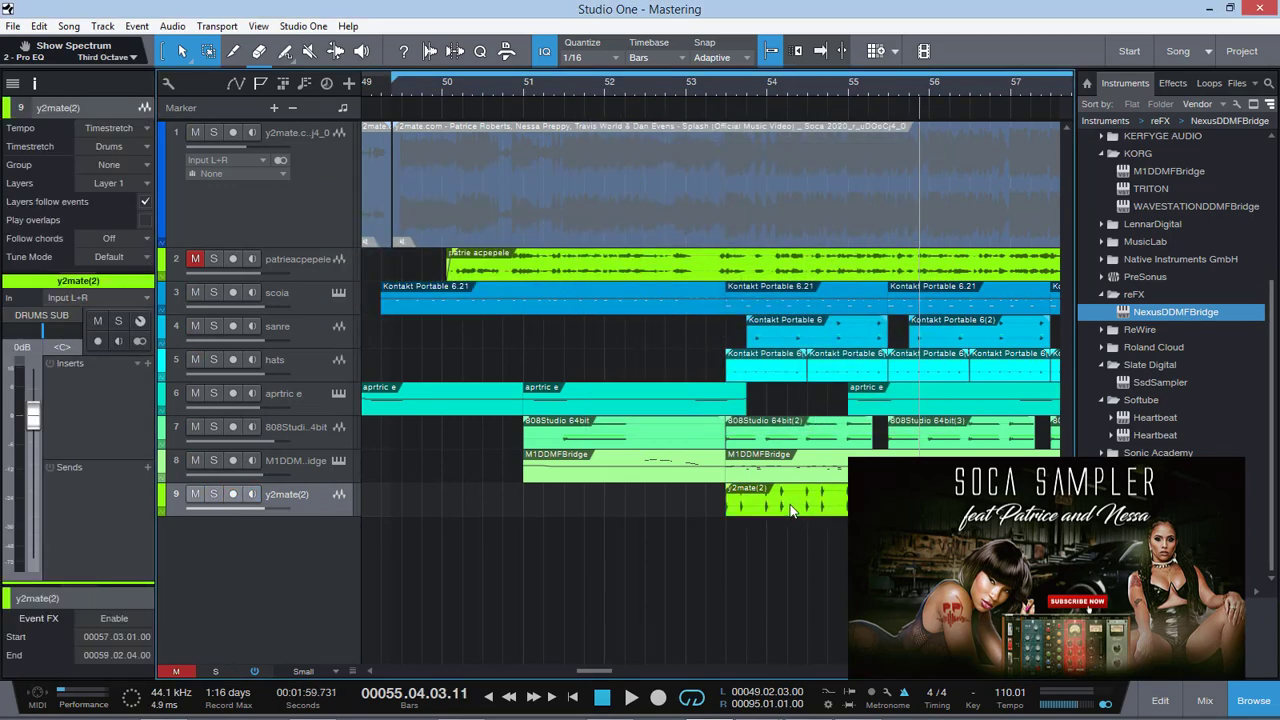
pyautogui.moveTo(1003, 673); pyautogui.dragTo(989, 674)
pyautogui.press('d')
pyautogui.press('d')
pyautogui.press('d')
pyautogui.press('d')
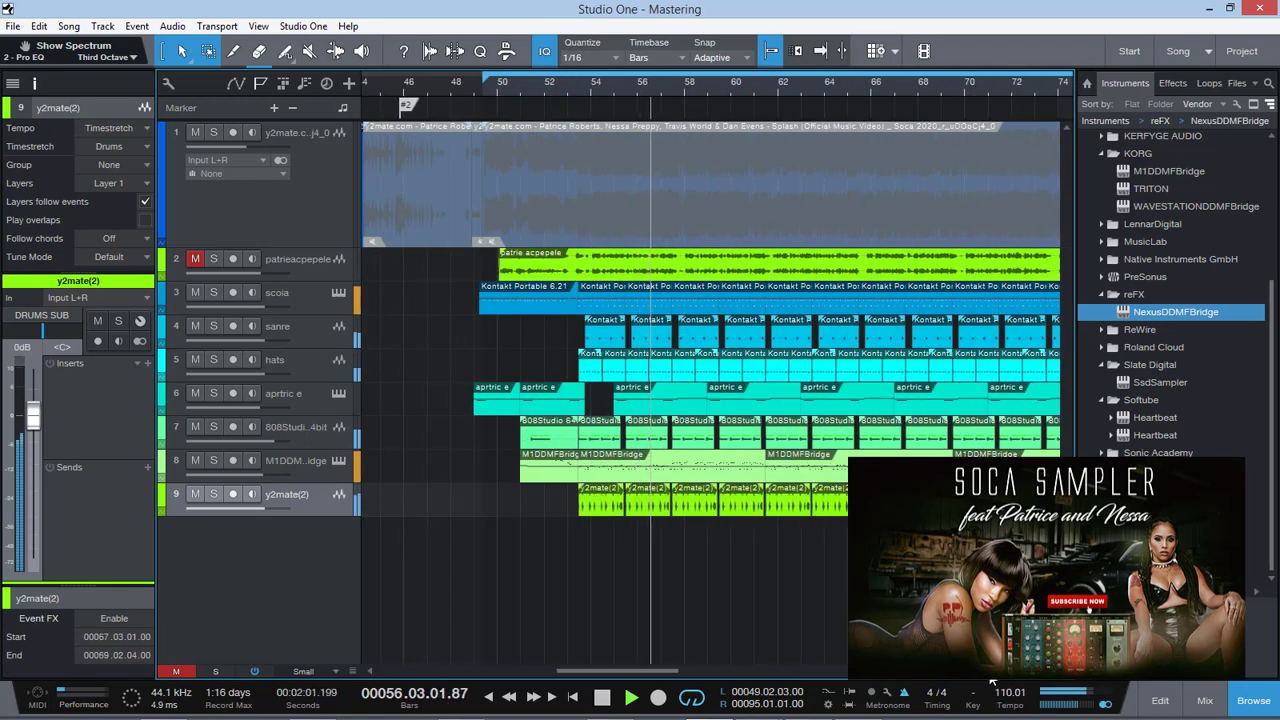
pyautogui.moveTo(993, 680); pyautogui.dragTo(990, 680)
pyautogui.press('d')
pyautogui.press('d')
pyautogui.press('d')
pyautogui.press('d')
pyautogui.press('d')
pyautogui.press('d')
pyautogui.press('d')
pyautogui.press('d')
pyautogui.press('d')
pyautogui.press('d')
pyautogui.press('d')
pyautogui.press('d')
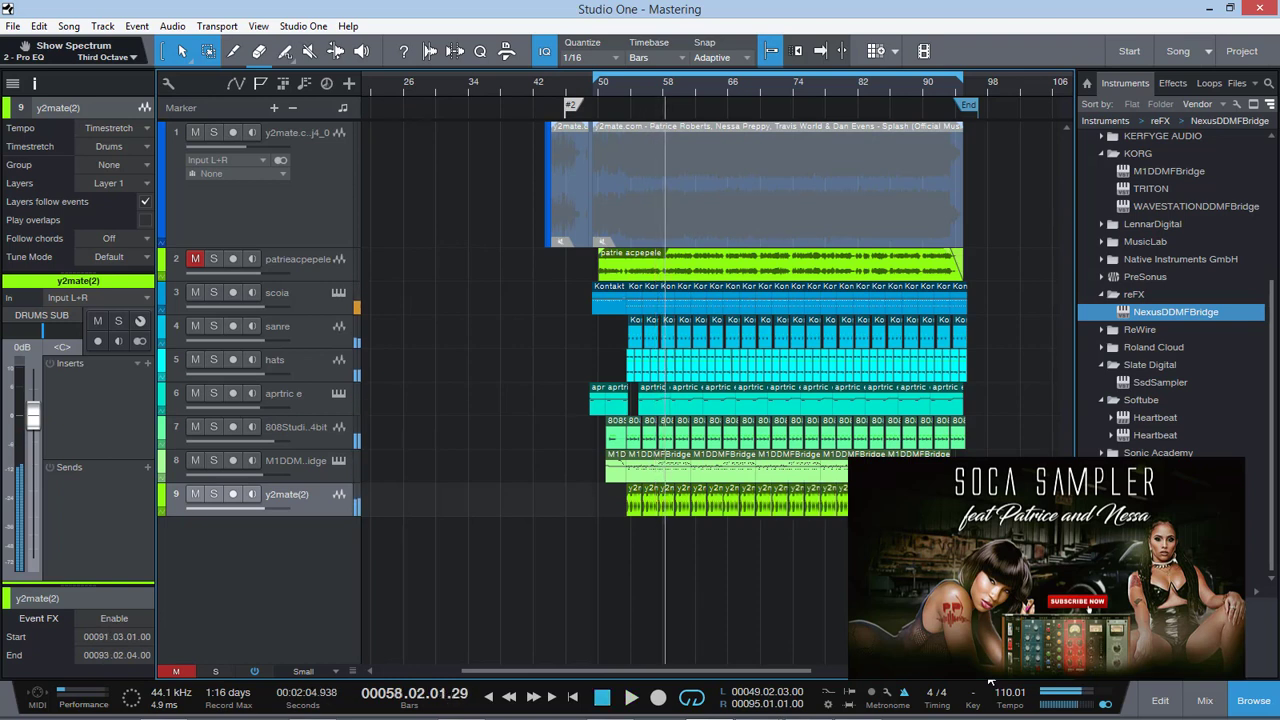
# Play back the unmuted drum slices on track 1 around bar 44
pyautogui.click(352, 232)
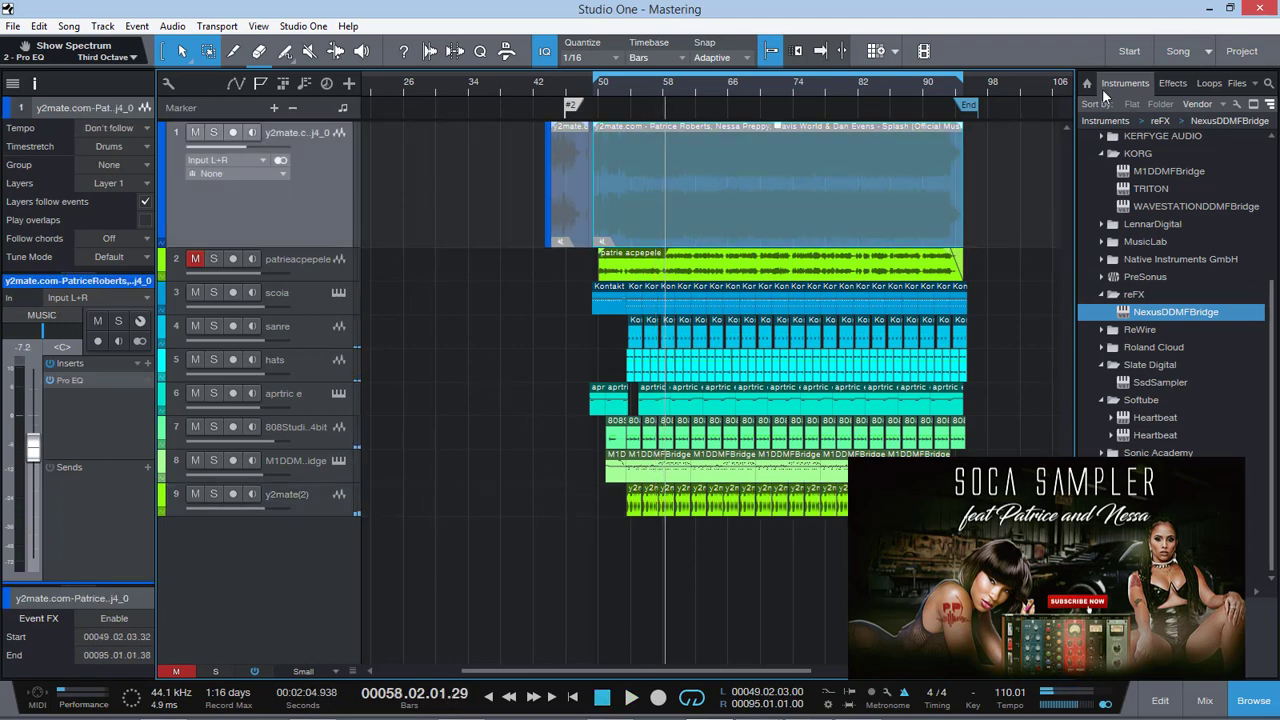
pyautogui.click(551, 90)
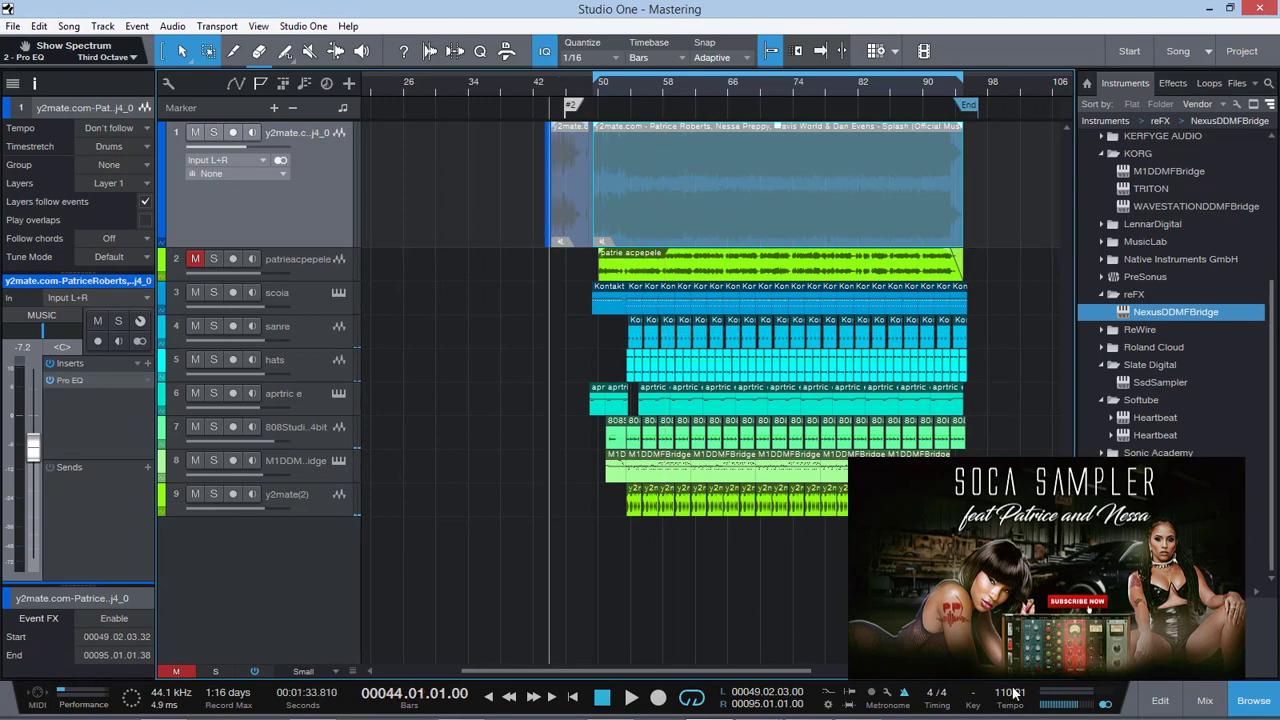
pyautogui.moveTo(989, 671); pyautogui.dragTo(1019, 671)
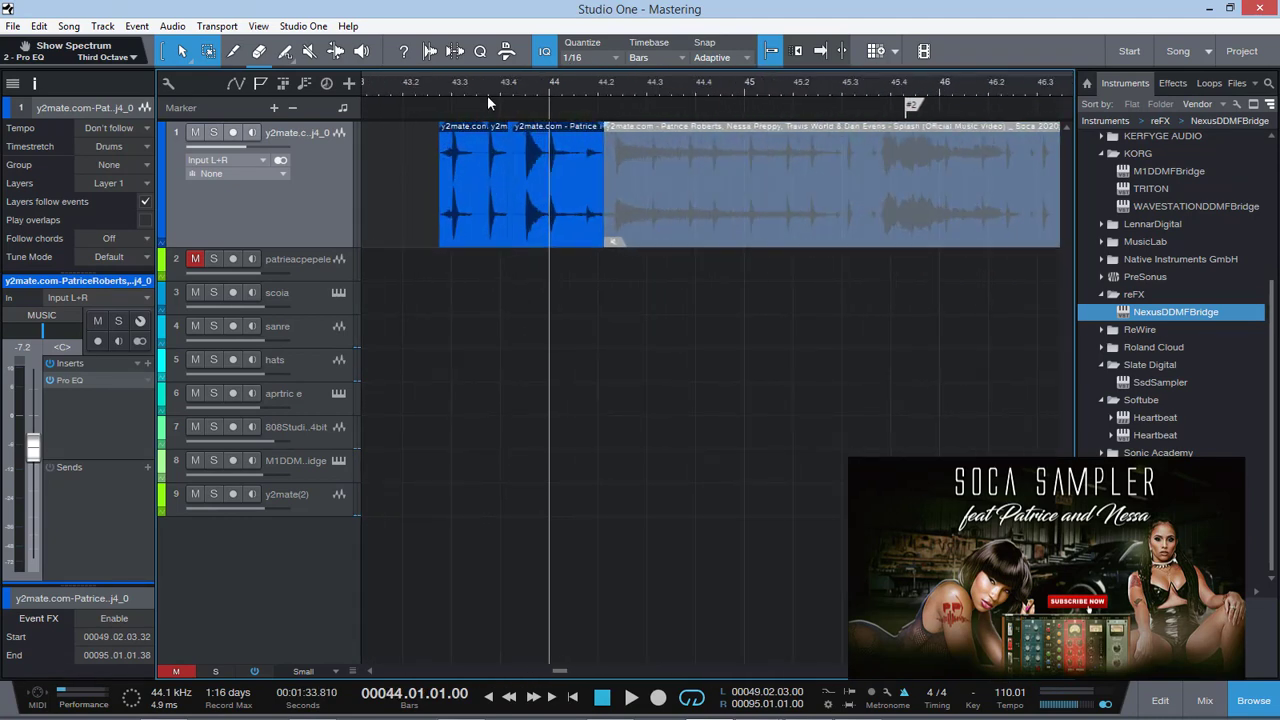
pyautogui.click(512, 88)
pyautogui.press('space')
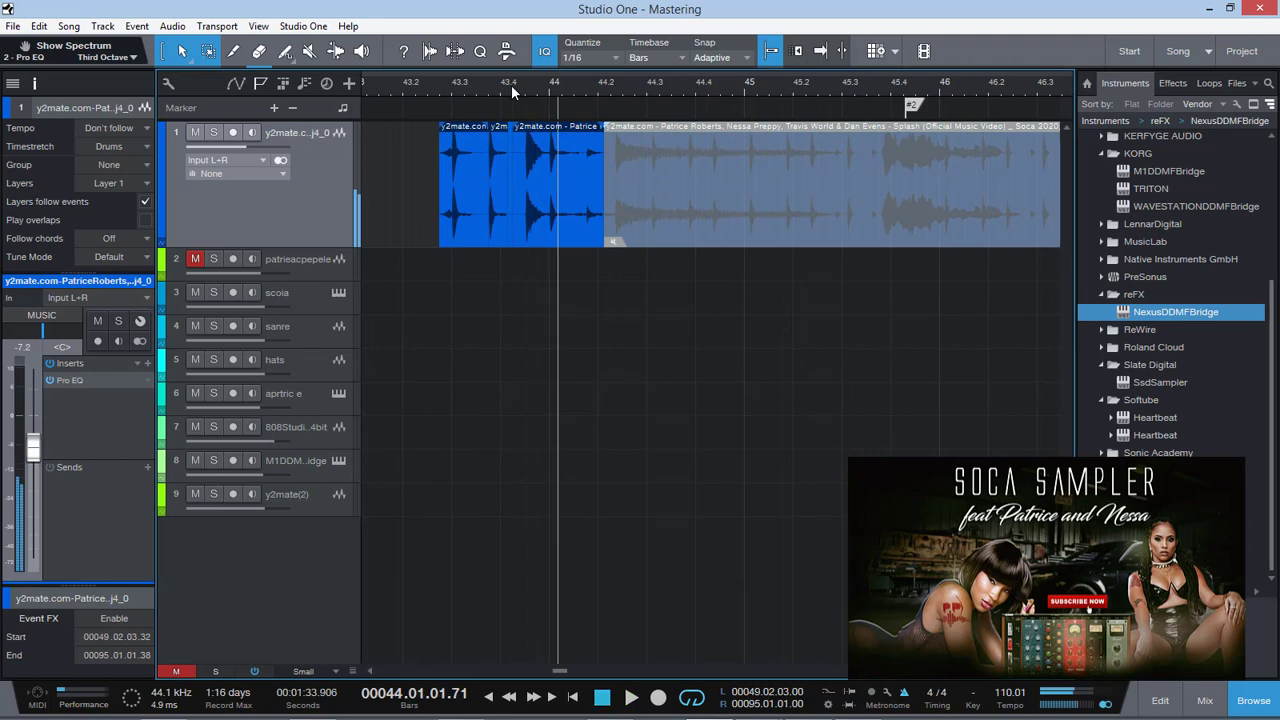
# Split the last unmuted drum slice on track 1 at 43.04.03 and 44.01.01 to isolate its first hit
pyautogui.click(535, 240)
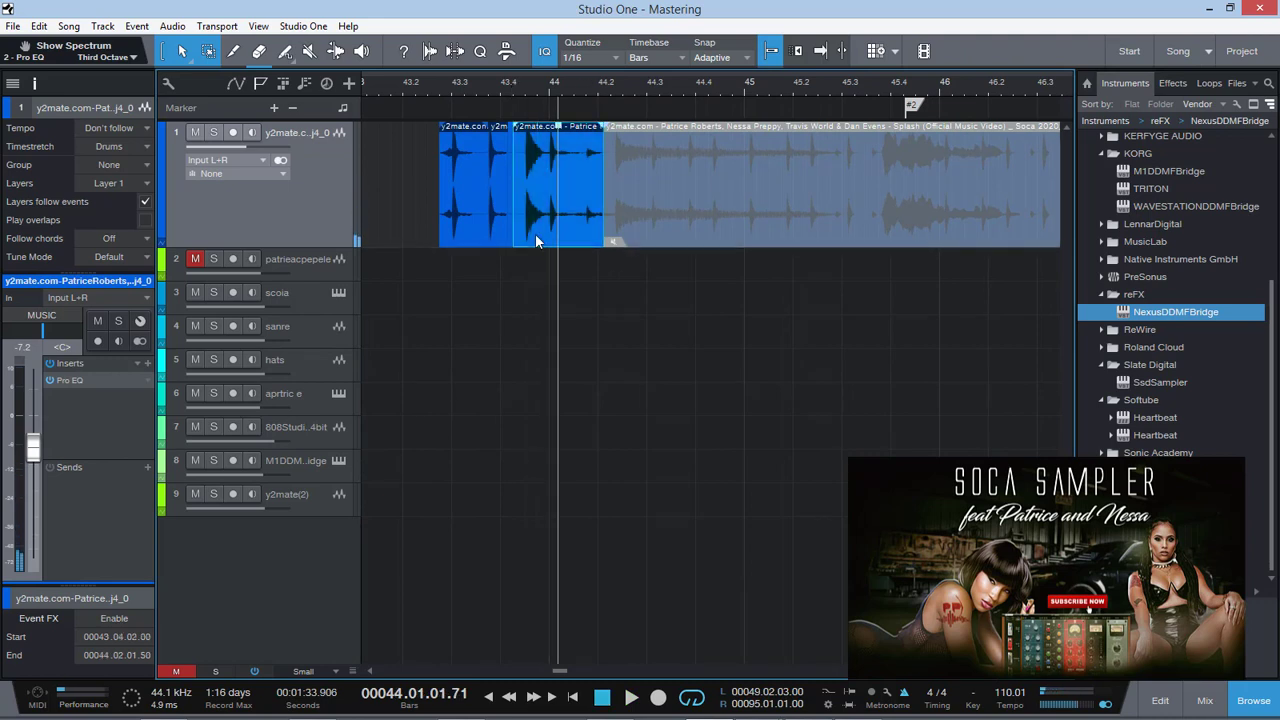
pyautogui.press('z')
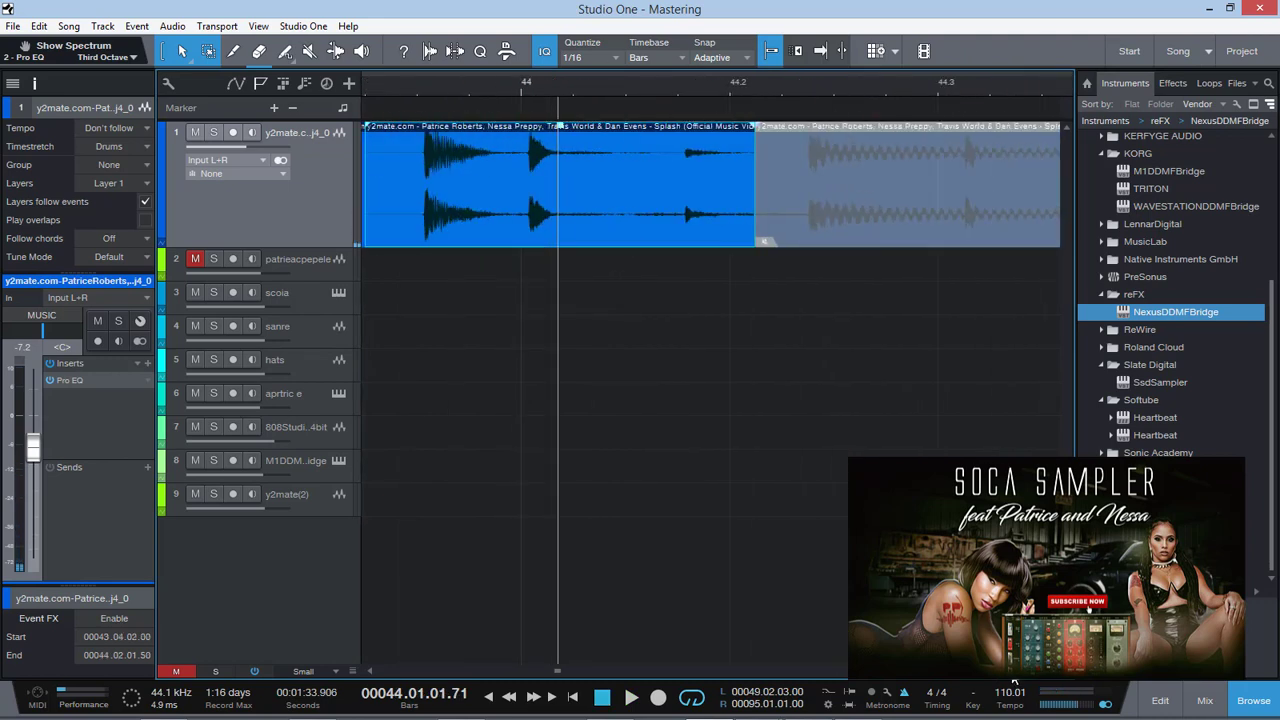
pyautogui.click(514, 152)
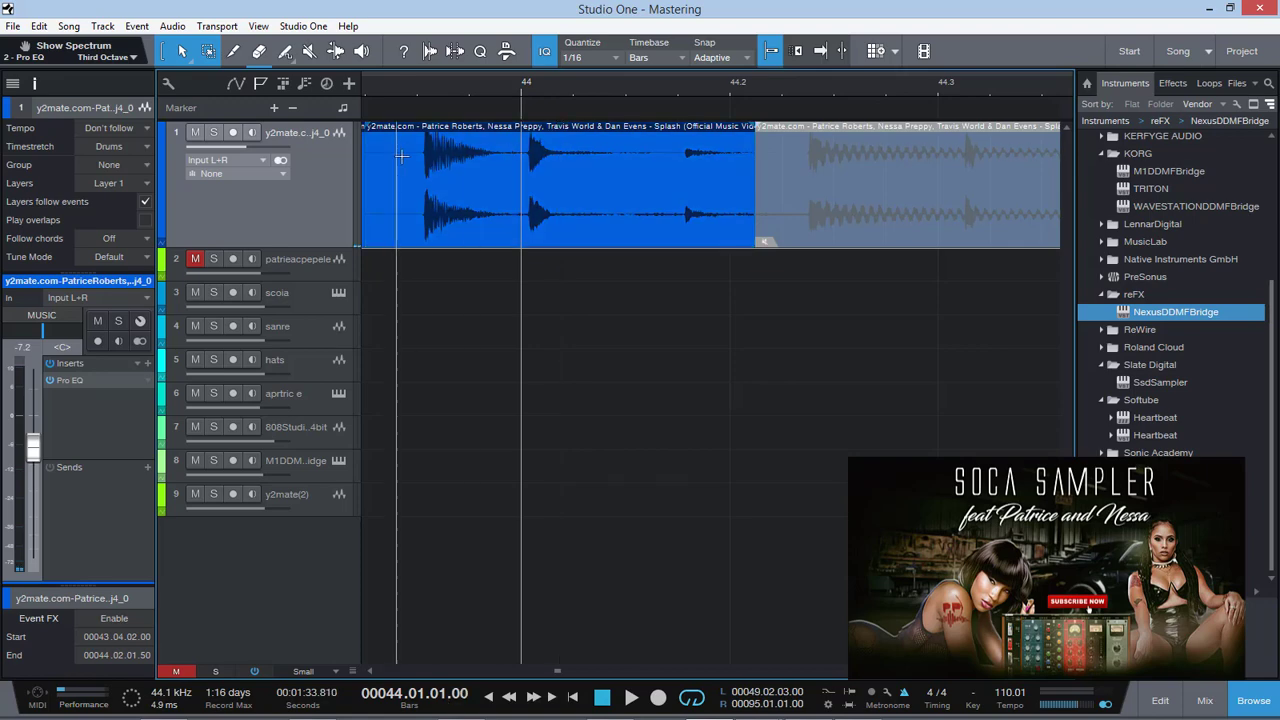
pyautogui.click(412, 159)
pyautogui.hotkey('alt', 'x')
pyautogui.click(514, 150)
pyautogui.hotkey('alt', 'x')
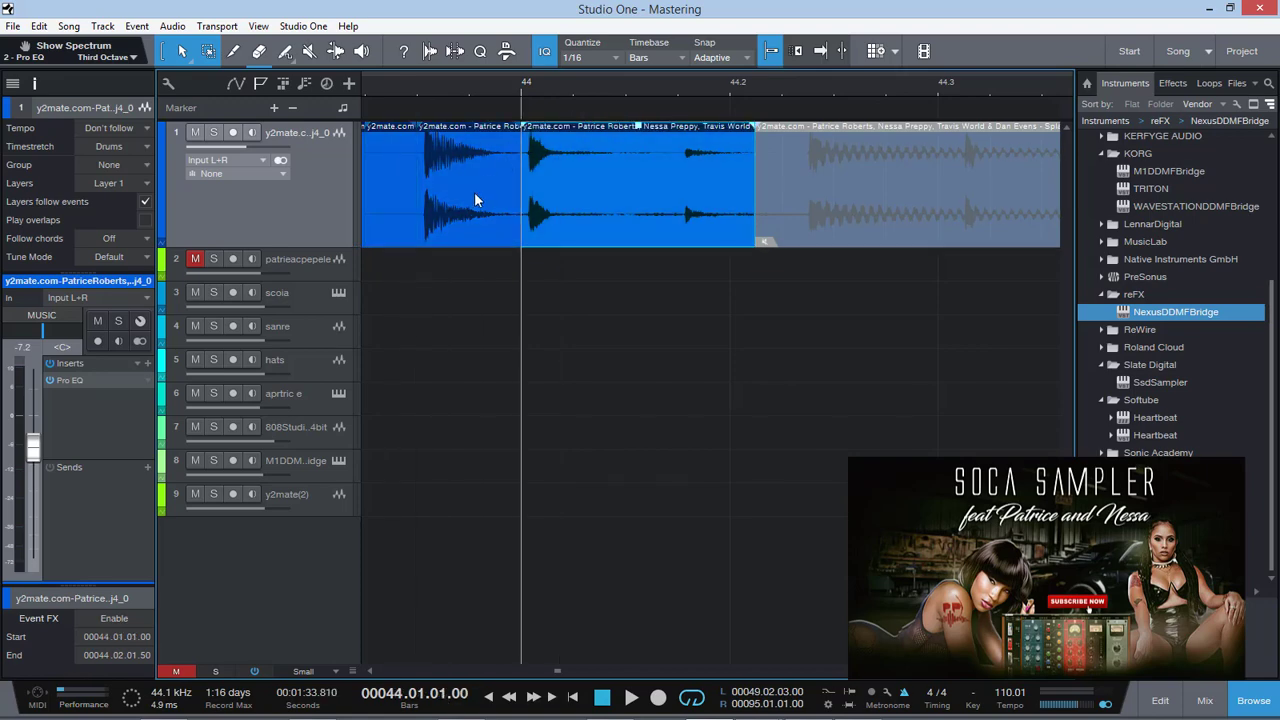
# Send the isolated hit to a new SampleOne, set the sample start to 949, and close the instrument window
pyautogui.rightClick(470, 196)
pyautogui.moveTo(603, 539)
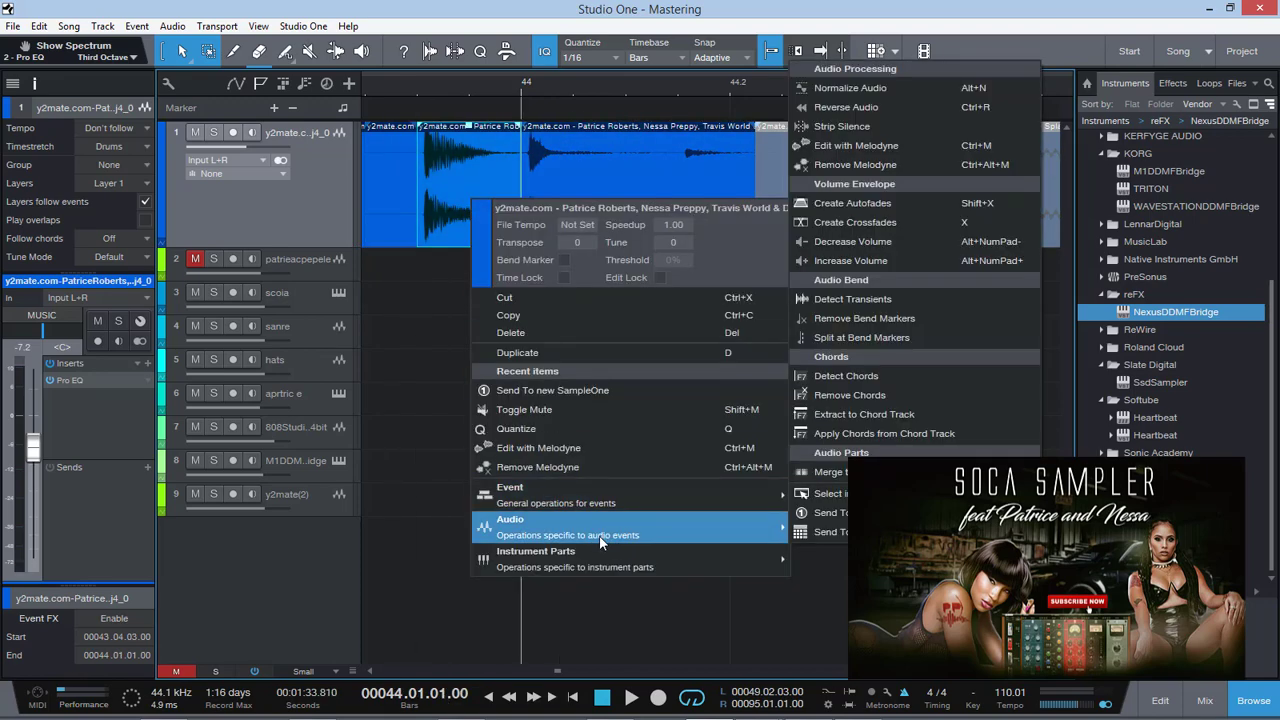
pyautogui.click(848, 514)
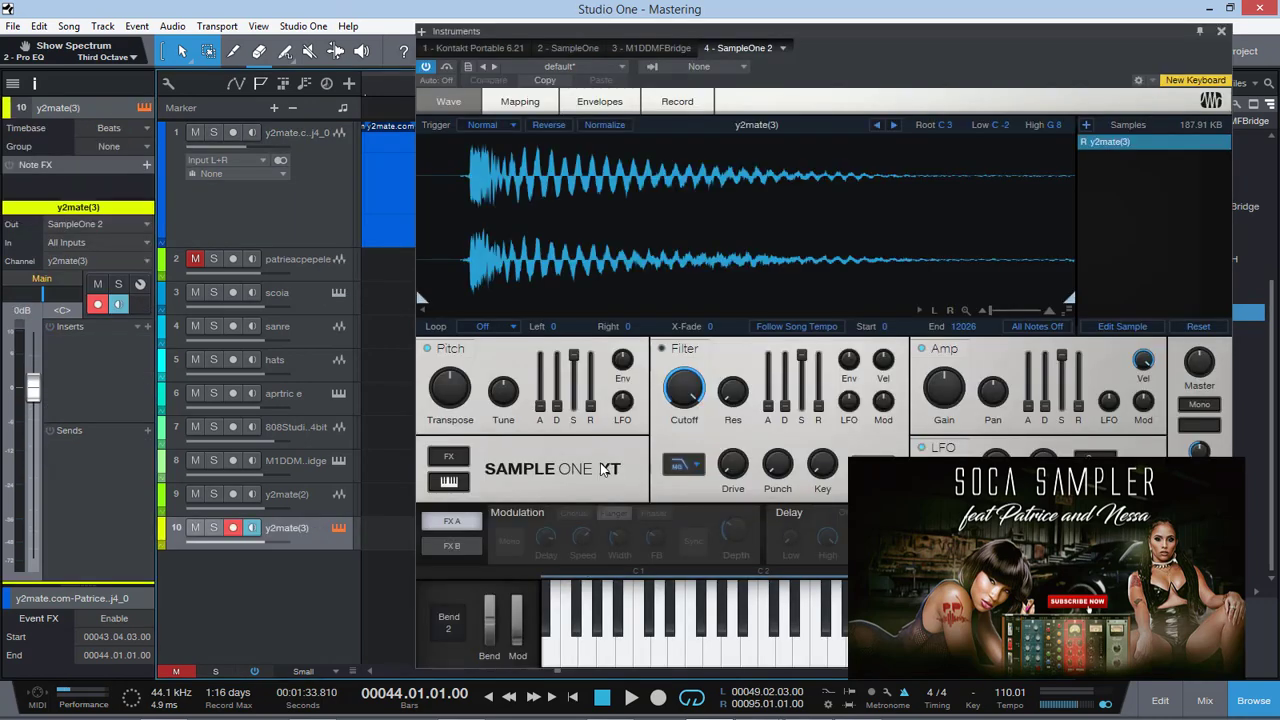
pyautogui.moveTo(420, 300); pyautogui.dragTo(470, 300)
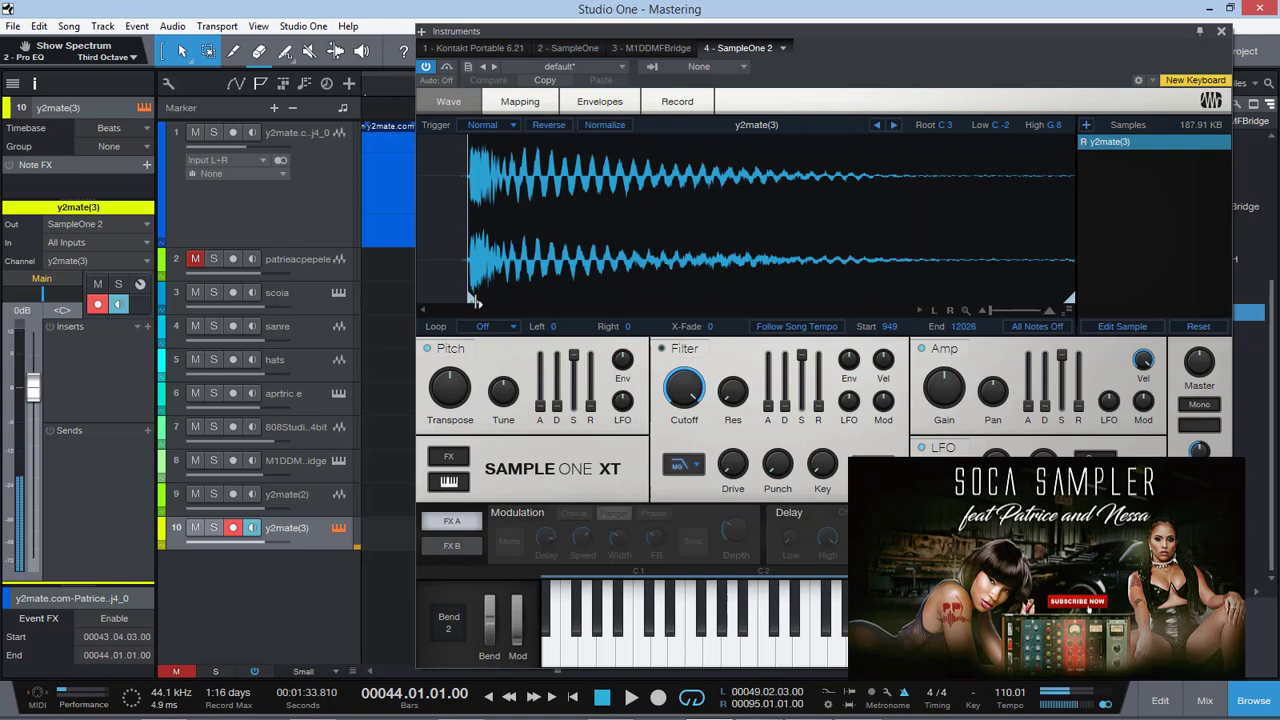
pyautogui.click(1221, 35)
# Play the song from bar 49 and record a sampled-hit part on the y2mate(3) track from bar 52 to 56
pyautogui.press('w')
pyautogui.press('w')
pyautogui.press('w')
pyautogui.press('w')
pyautogui.press('w')
pyautogui.press('w')
pyautogui.press('w')
pyautogui.press('w')
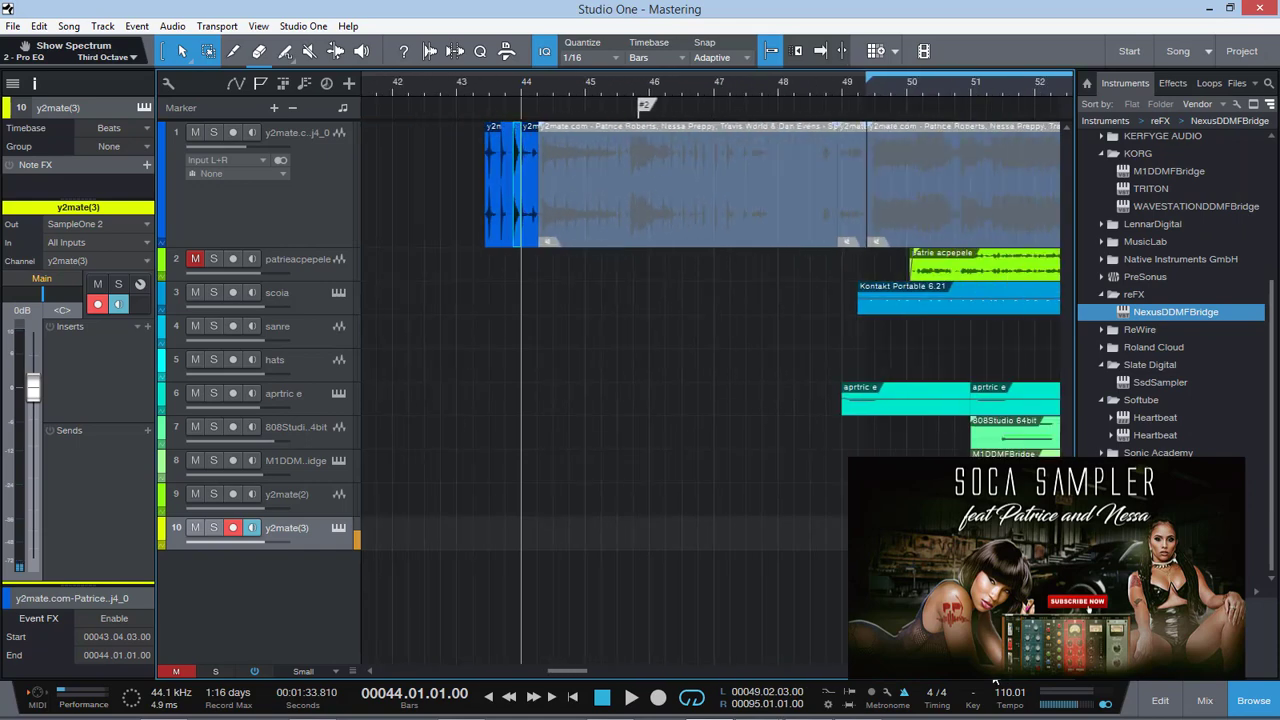
pyautogui.click(558, 82)
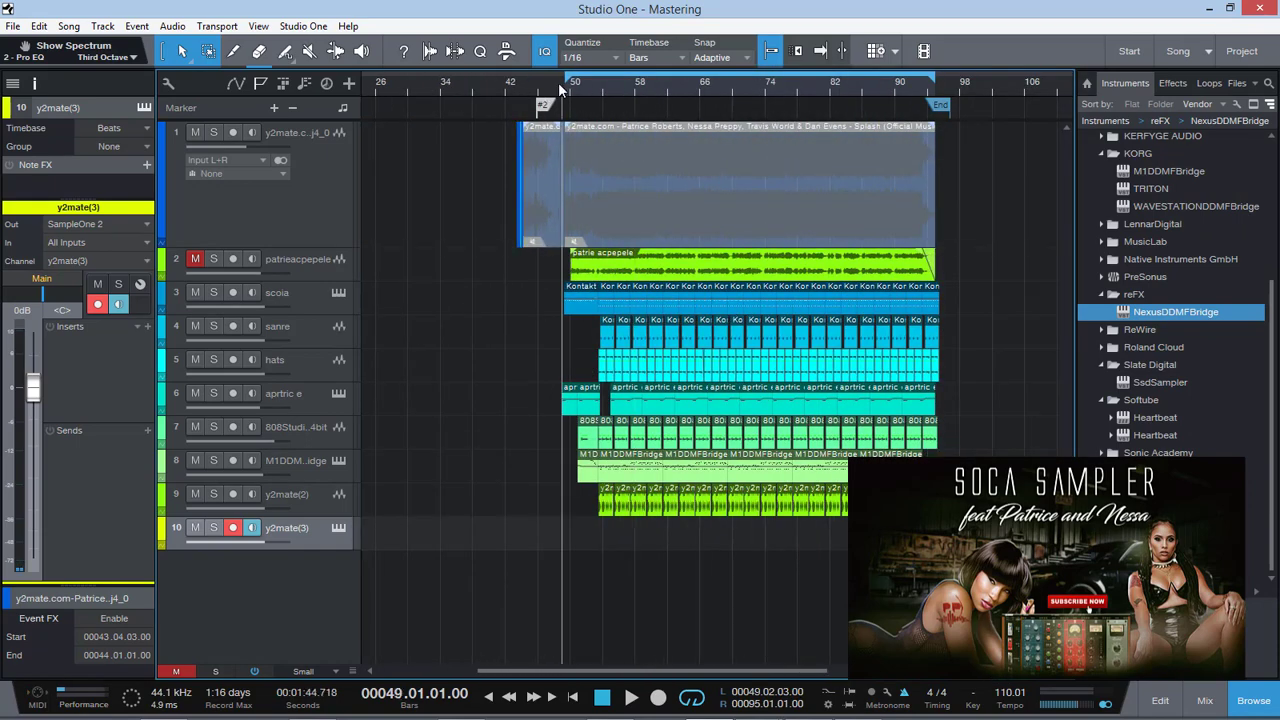
pyautogui.press('space')
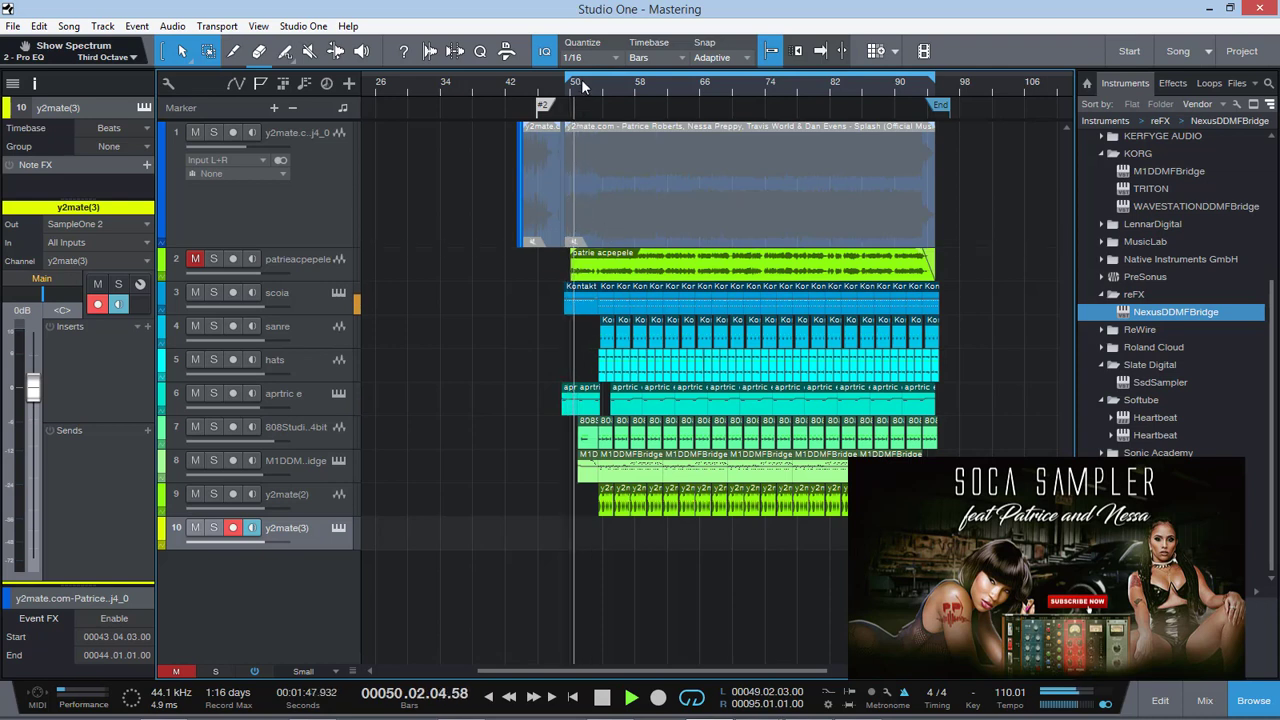
pyautogui.press('KP_Multiply')
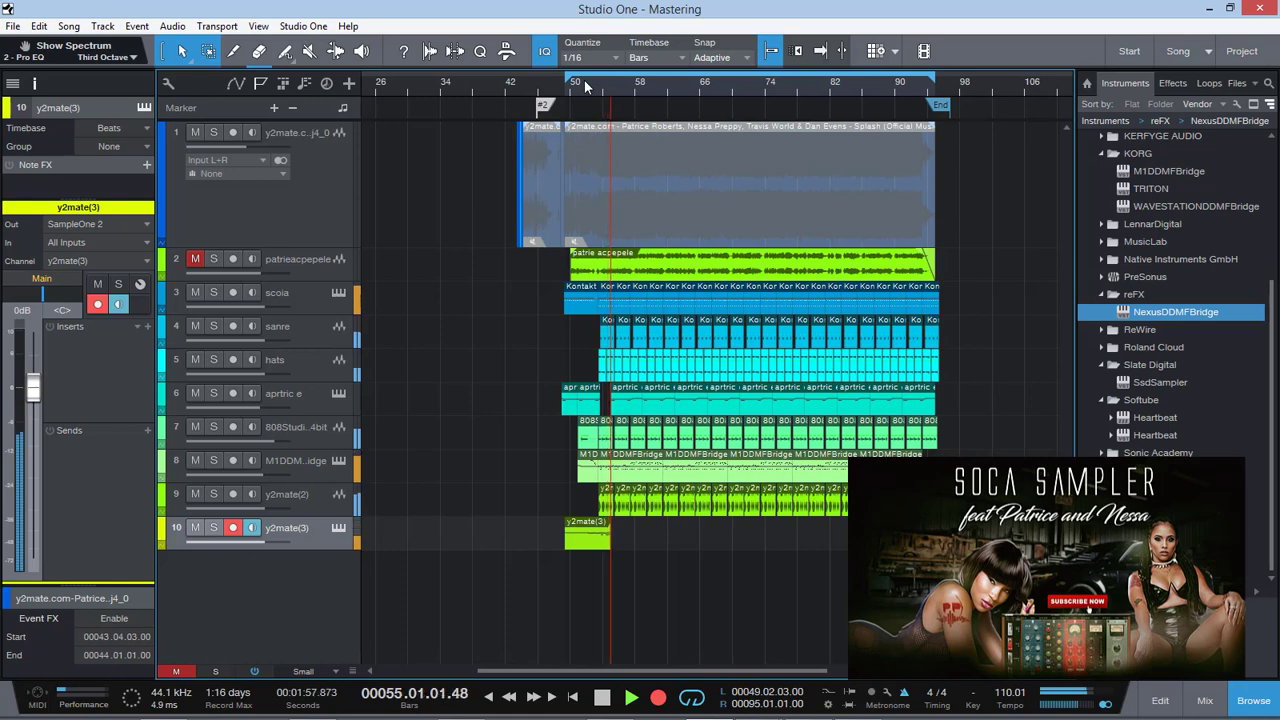
pyautogui.press('space')
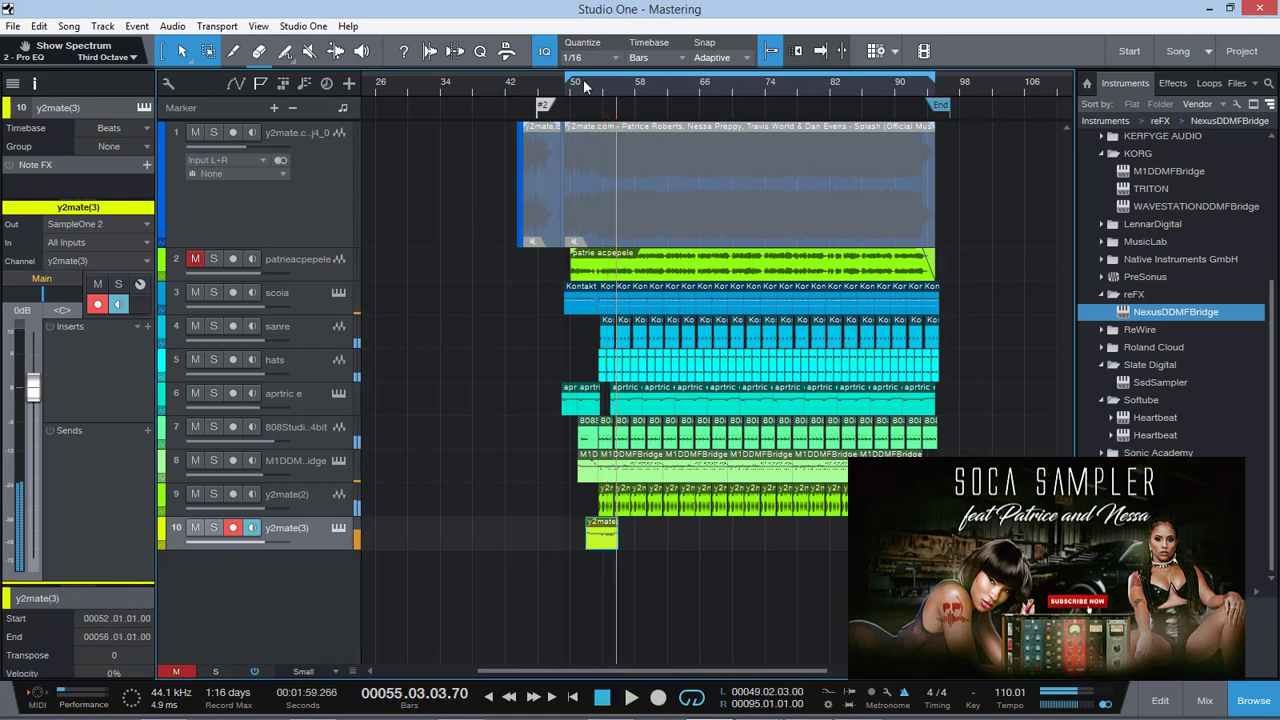
# Play back the recorded y2mate(3) part with the song from about bar 53
pyautogui.click(585, 87)
pyautogui.moveTo(980, 671); pyautogui.dragTo(1002, 673)
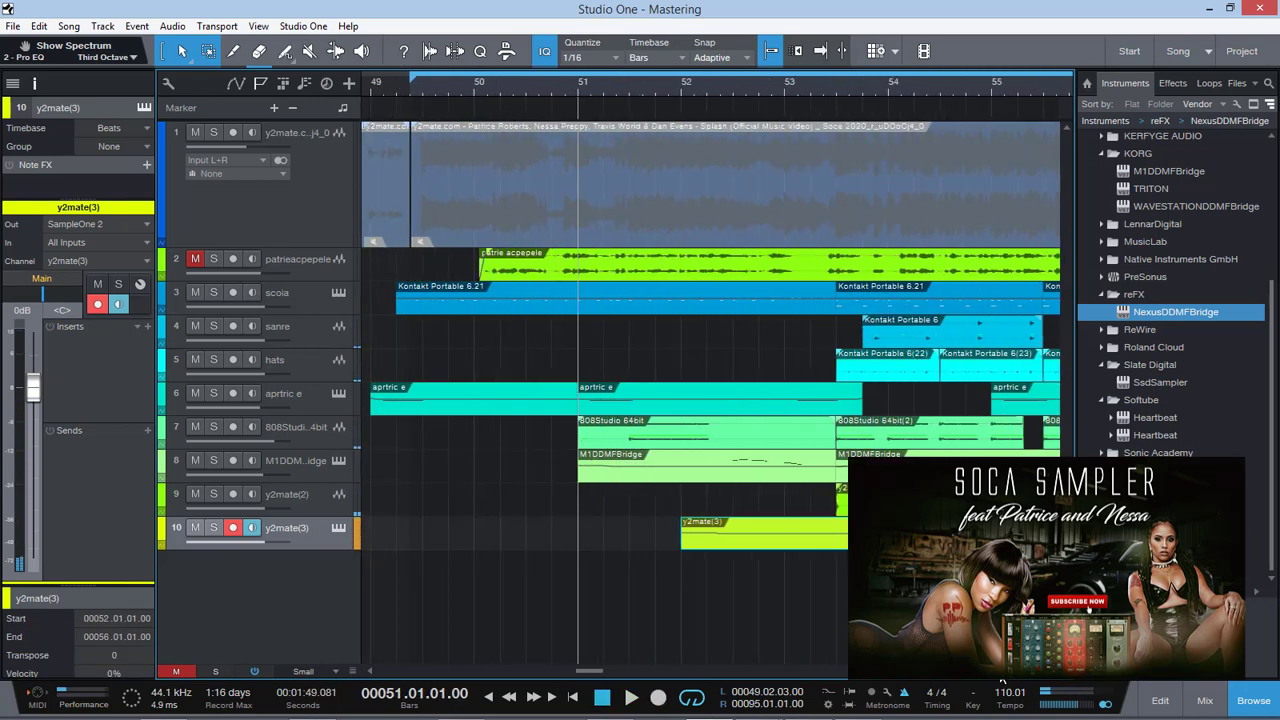
pyautogui.moveTo(600, 672); pyautogui.dragTo(609, 672)
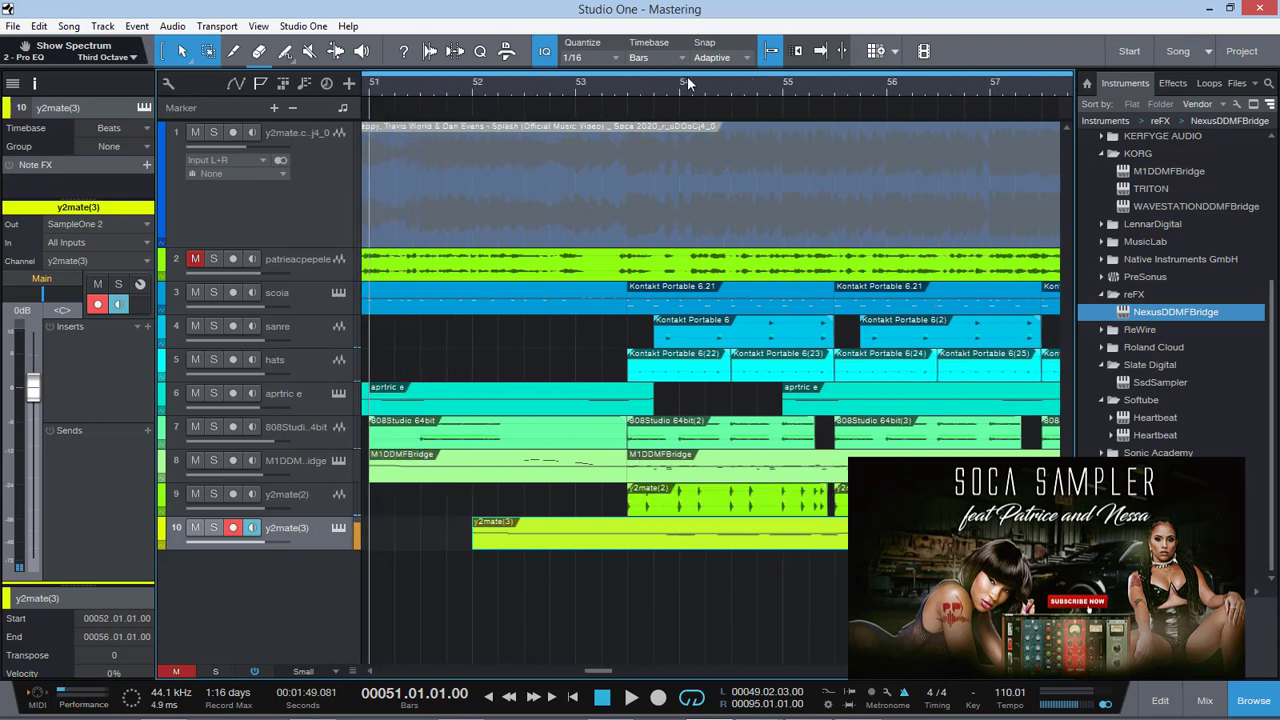
pyautogui.click(615, 86)
pyautogui.press('space')
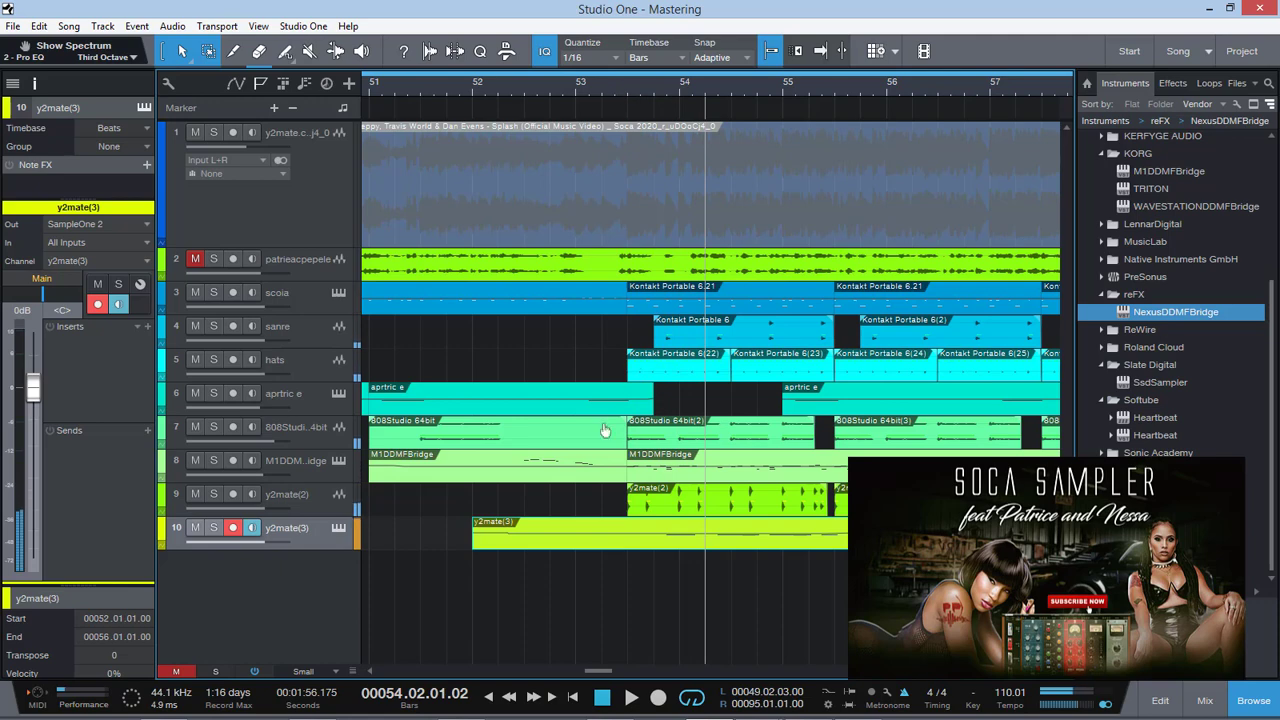
# Trim the y2mate(3) part to run from 53.03.01 to 55.03.02 and transform the track to audio with inserts rendered and the instrument removed
pyautogui.moveTo(479, 543); pyautogui.dragTo(628, 544)
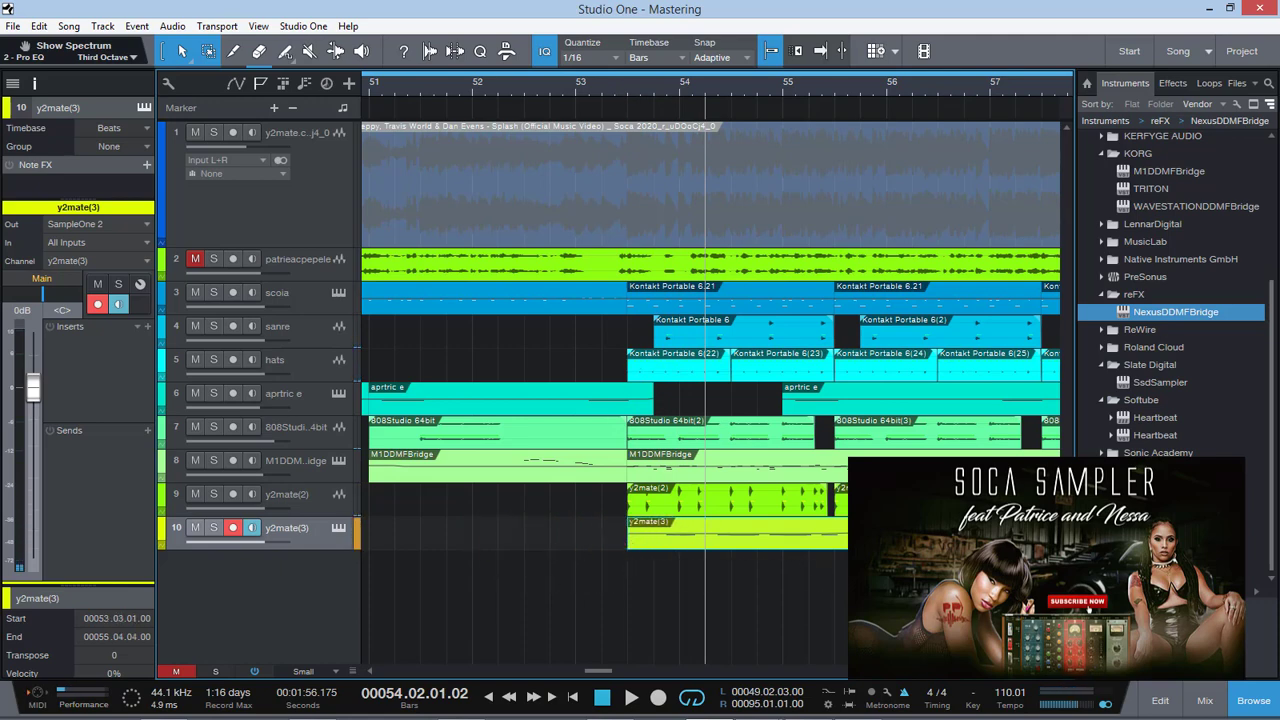
pyautogui.rightClick(324, 537)
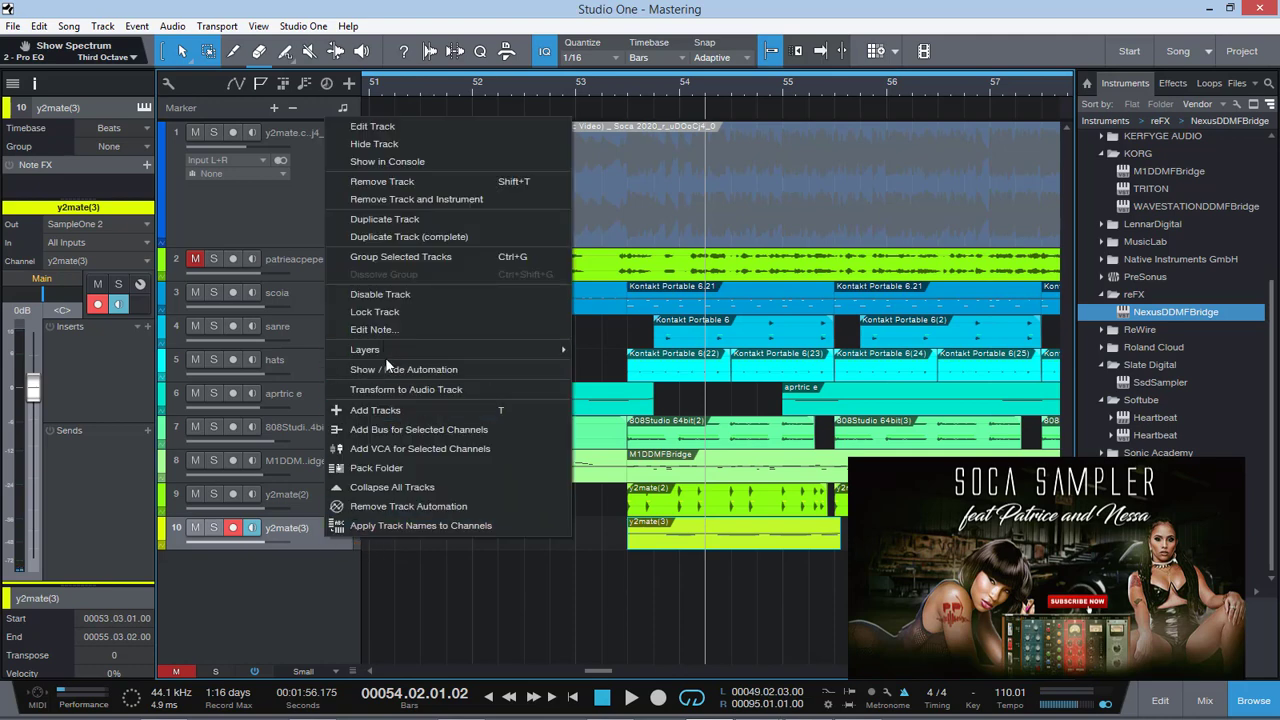
pyautogui.click(395, 398)
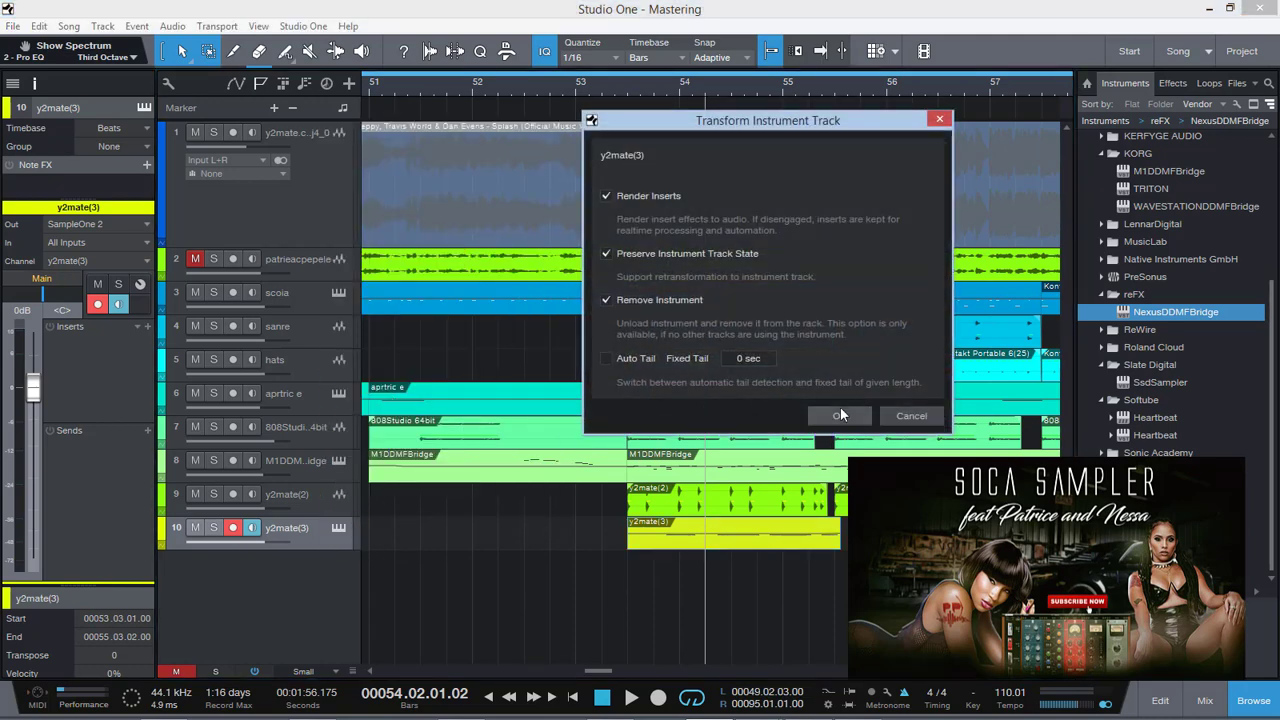
pyautogui.click(840, 414)
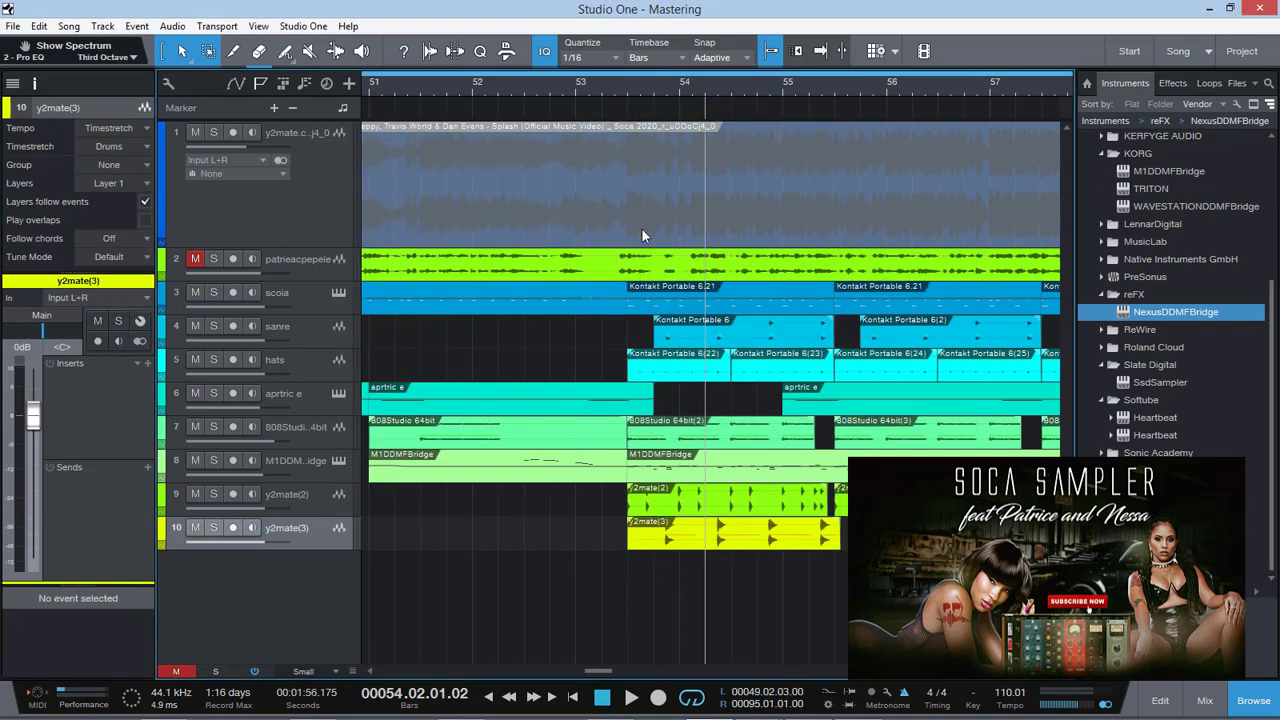
# Play the song from about bar 53 and try duplicating the rendered y2mate(3) event along its track
pyautogui.click(636, 86)
pyautogui.press('space')
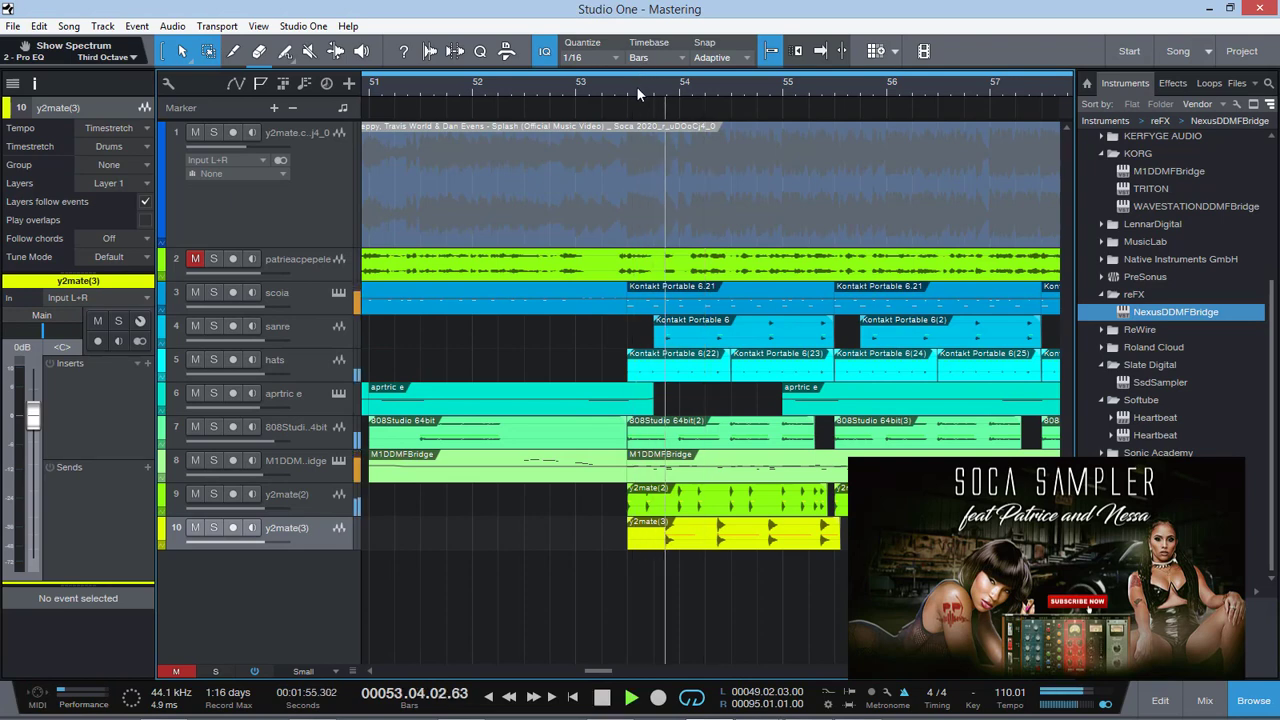
pyautogui.click(801, 540)
pyautogui.press('d')
pyautogui.press('d')
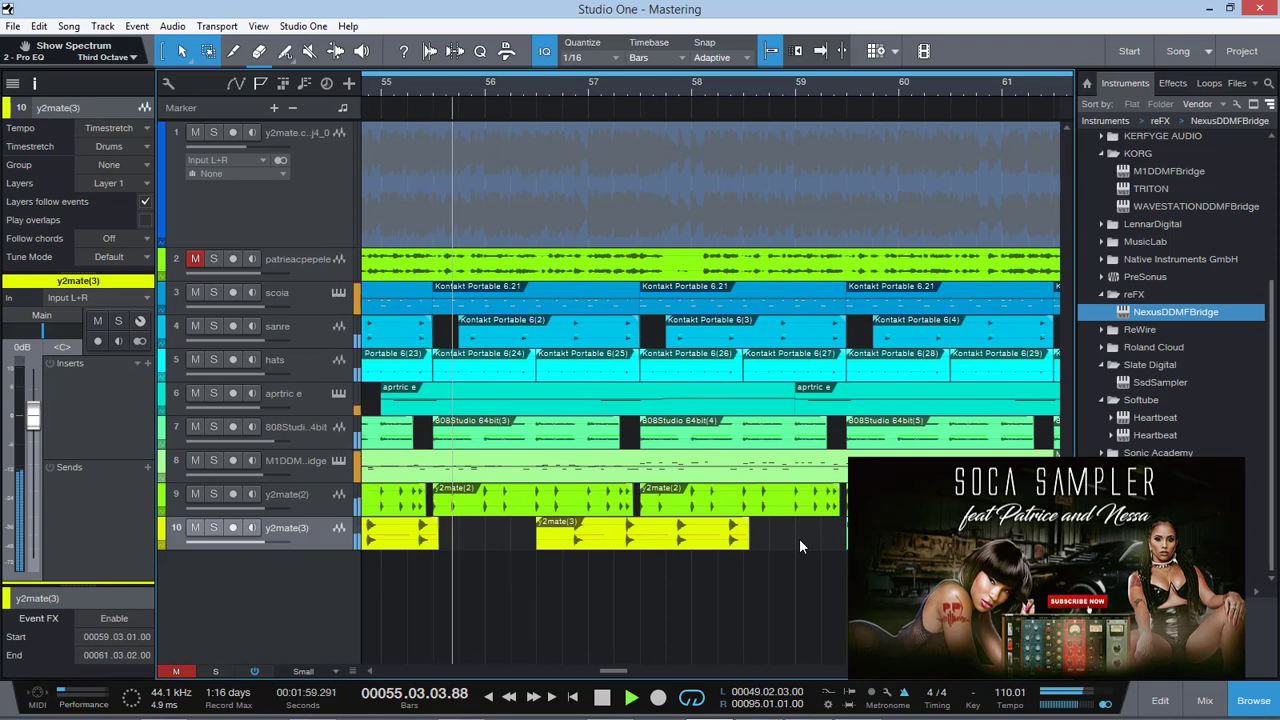
pyautogui.press('space')
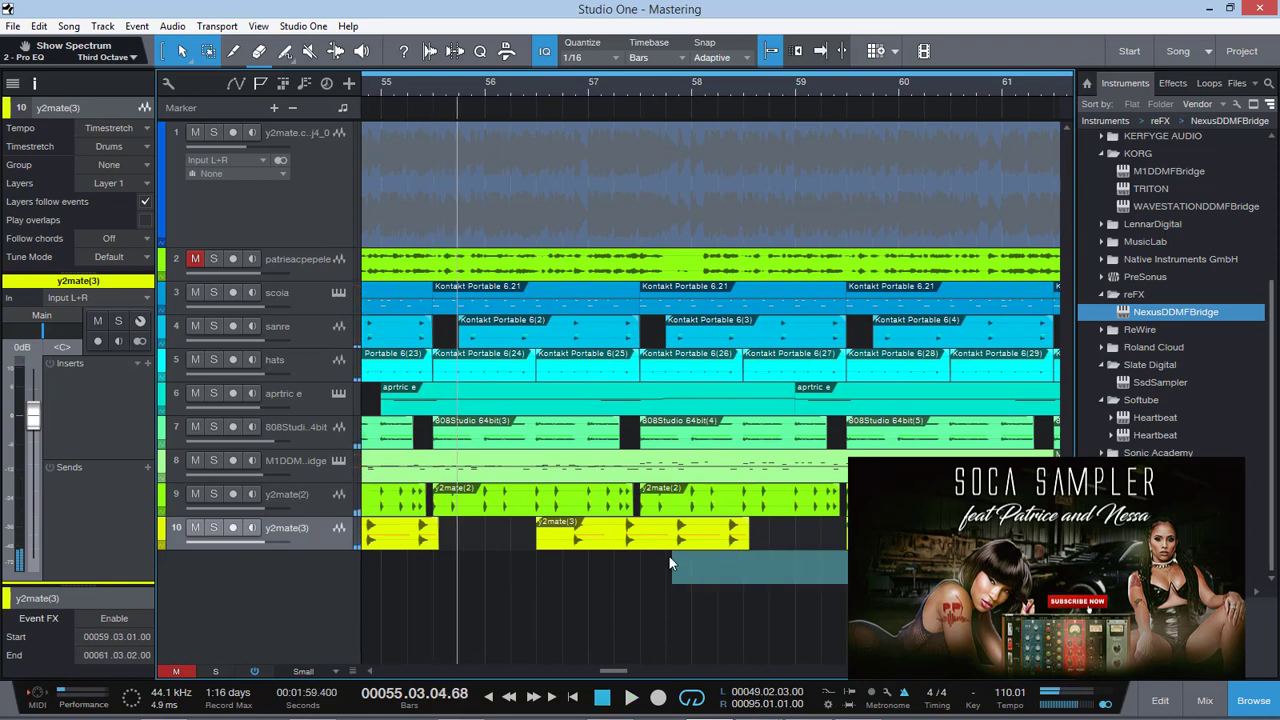
pyautogui.hotkey('ctrl', 'z')
pyautogui.hotkey('ctrl', 'z')
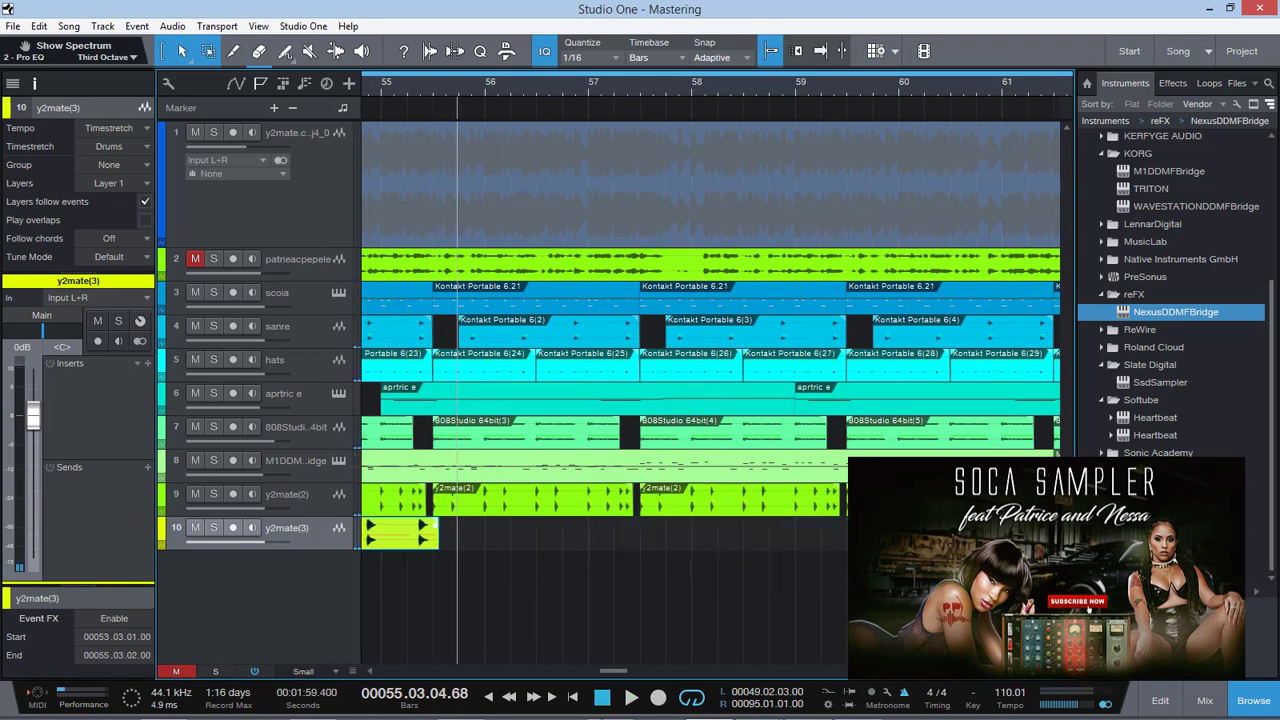
# Shorten the y2mate(3) event to end at 55.02.04 and play the song from about bar 53
pyautogui.moveTo(606, 672); pyautogui.dragTo(591, 673)
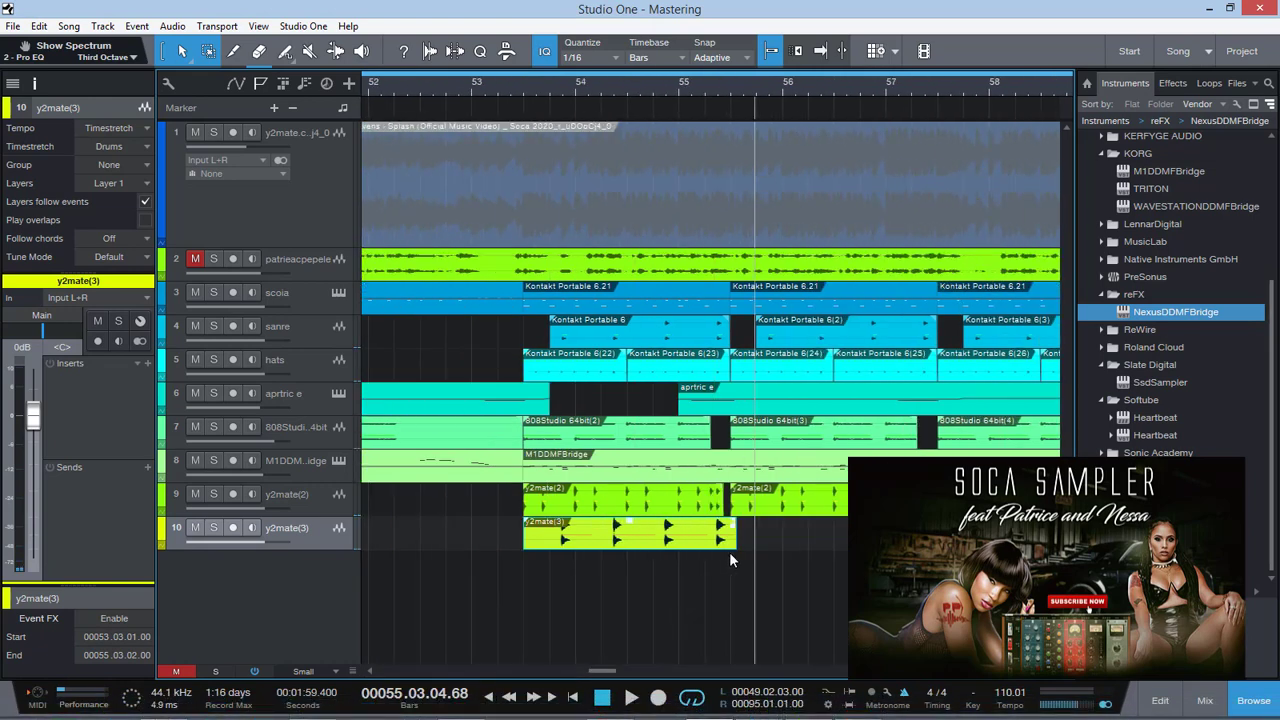
pyautogui.moveTo(738, 535); pyautogui.dragTo(722, 535)
pyautogui.click(536, 87)
pyautogui.press('space')
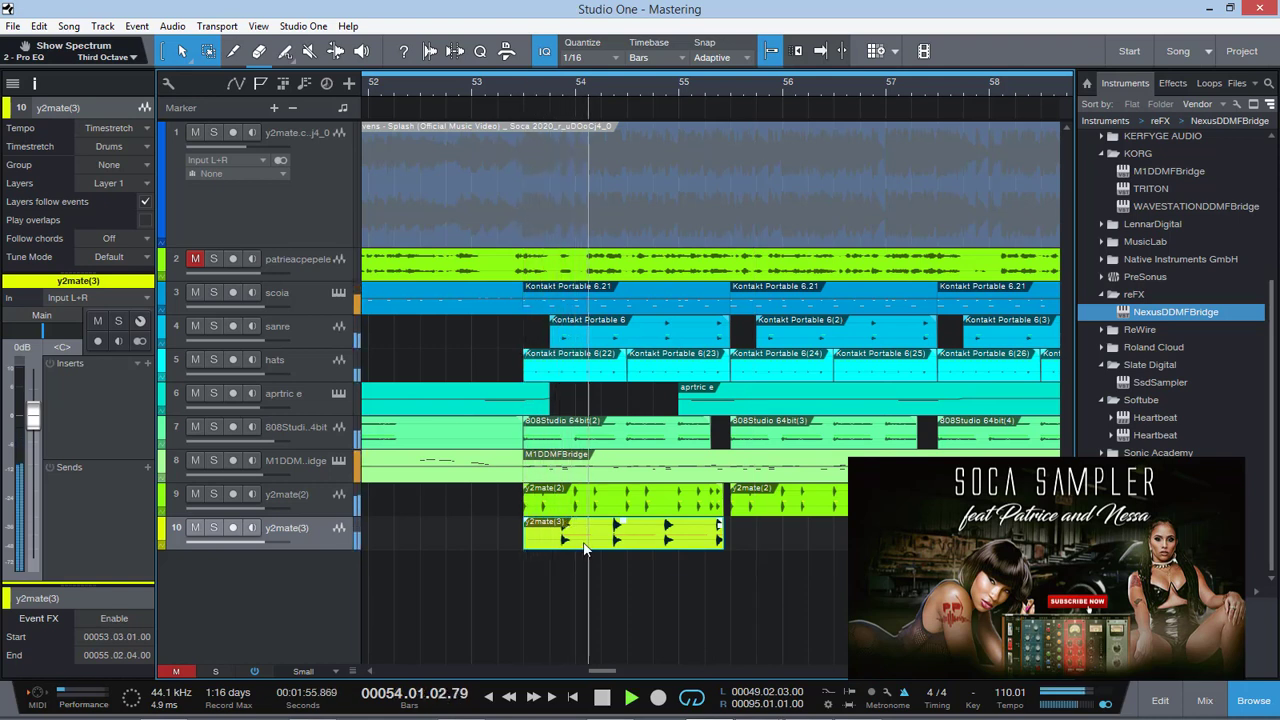
pyautogui.press('d')
pyautogui.press('d')
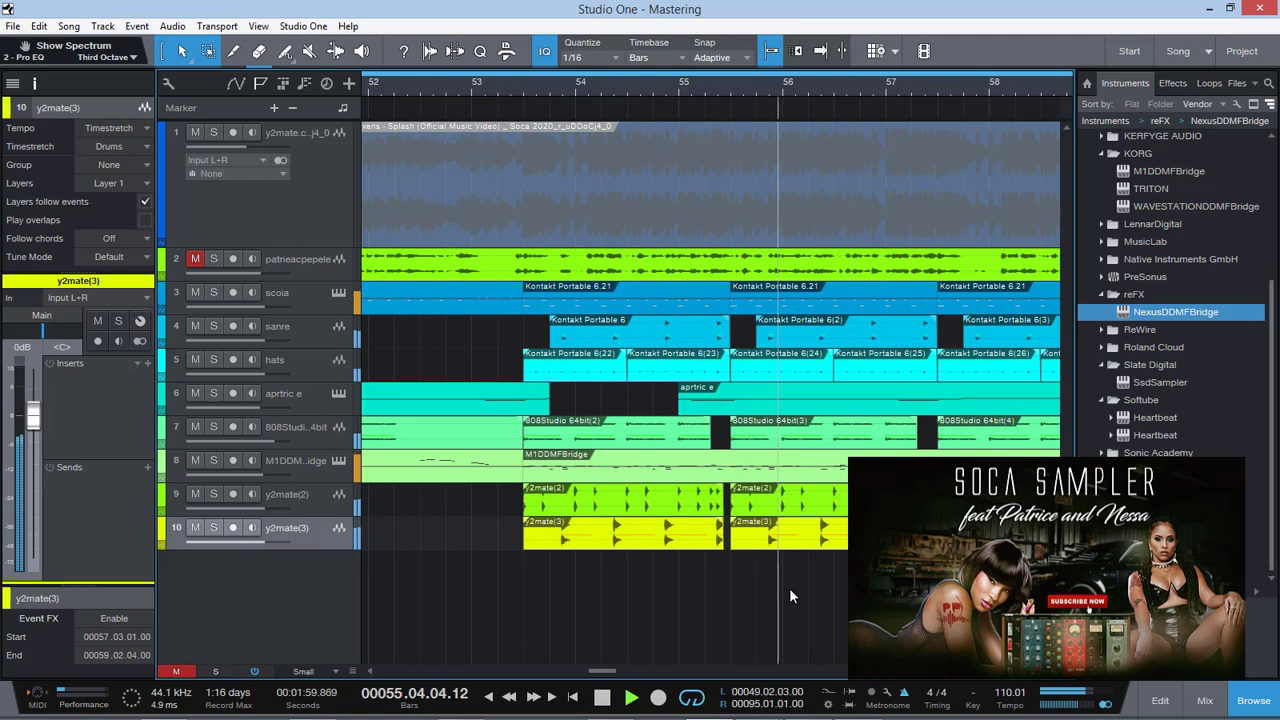
pyautogui.press('space')
pyautogui.hotkey('ctrl', 'z')
pyautogui.hotkey('ctrl', 'z')
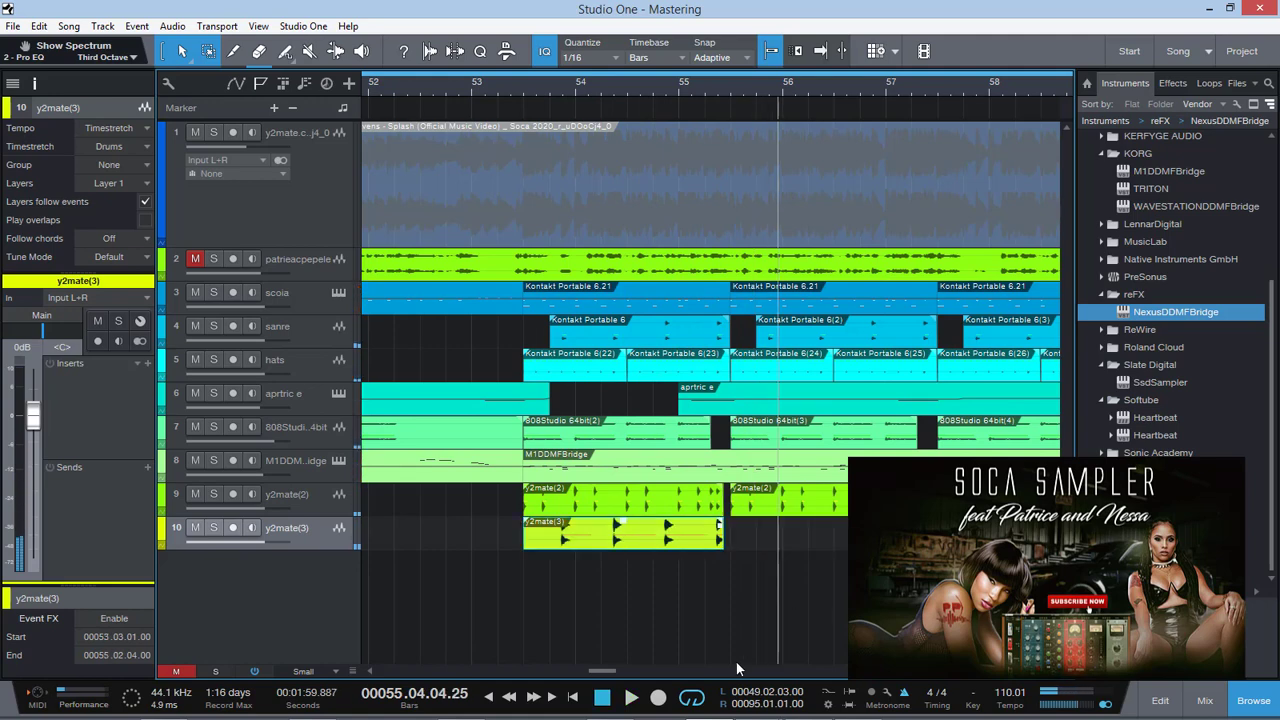
# Trim the y2mate(3) event to run from 53.04.02 to 55.03.02 and play the song from about bar 53
pyautogui.moveTo(520, 541); pyautogui.dragTo(557, 541)
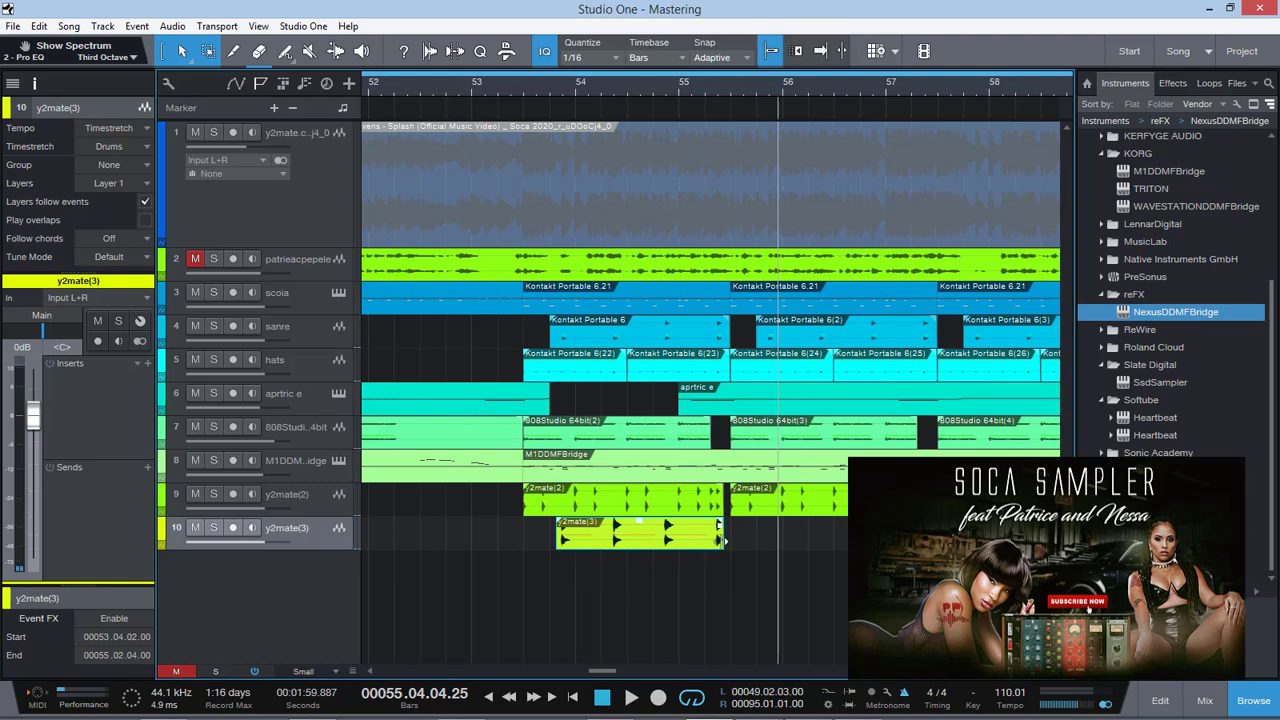
pyautogui.moveTo(724, 540); pyautogui.dragTo(768, 542)
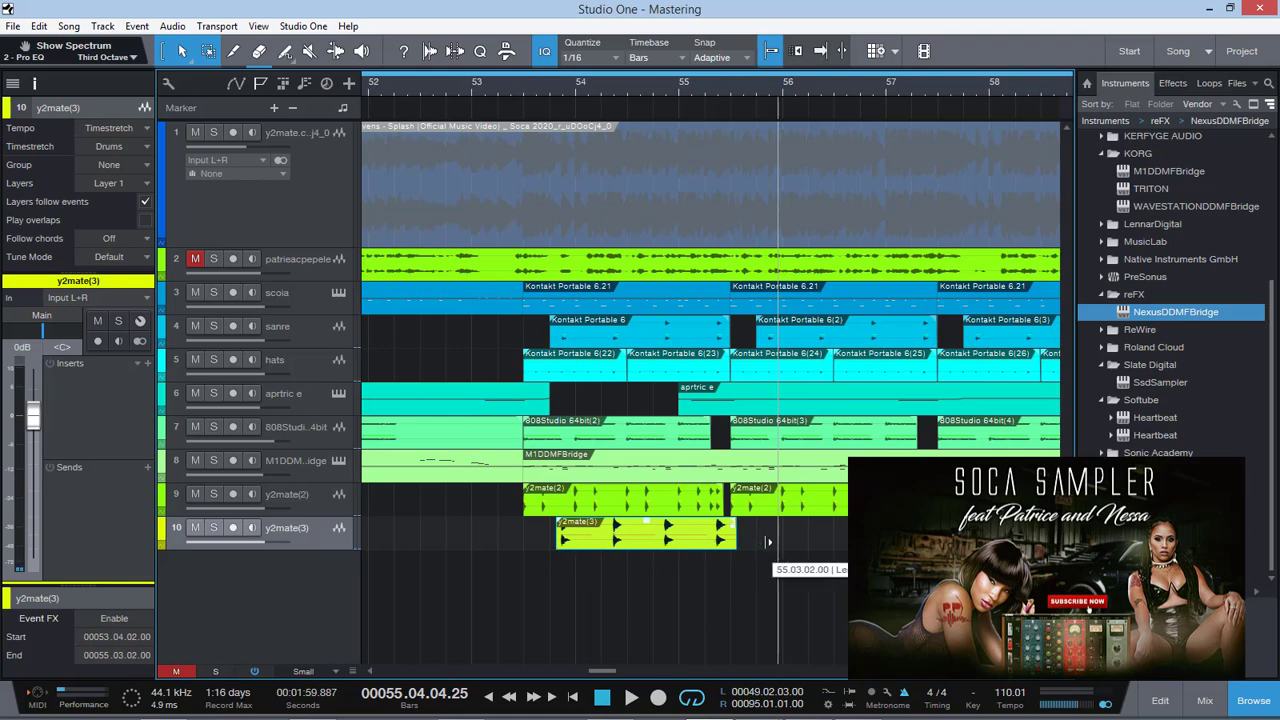
pyautogui.click(539, 88)
pyautogui.press('space')
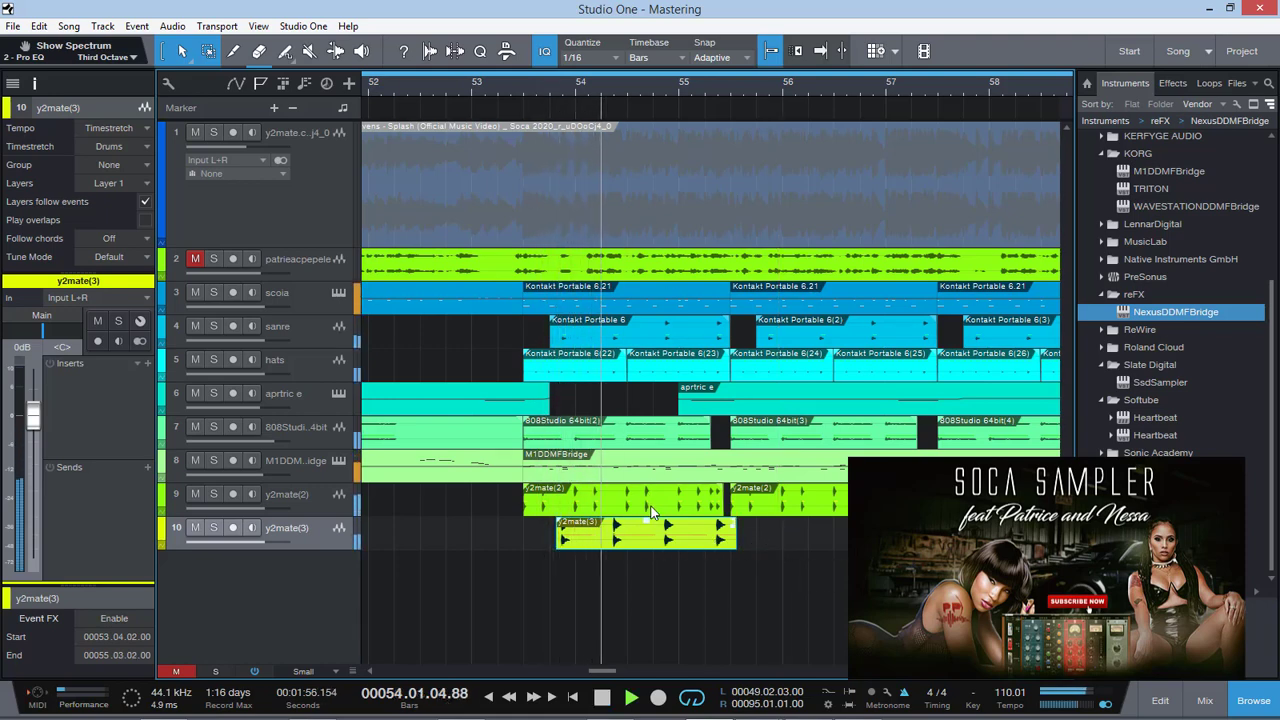
# Duplicate the trimmed y2mate(3) event repeatedly along its track until the last copy ends at 93.03.02
pyautogui.press('d')
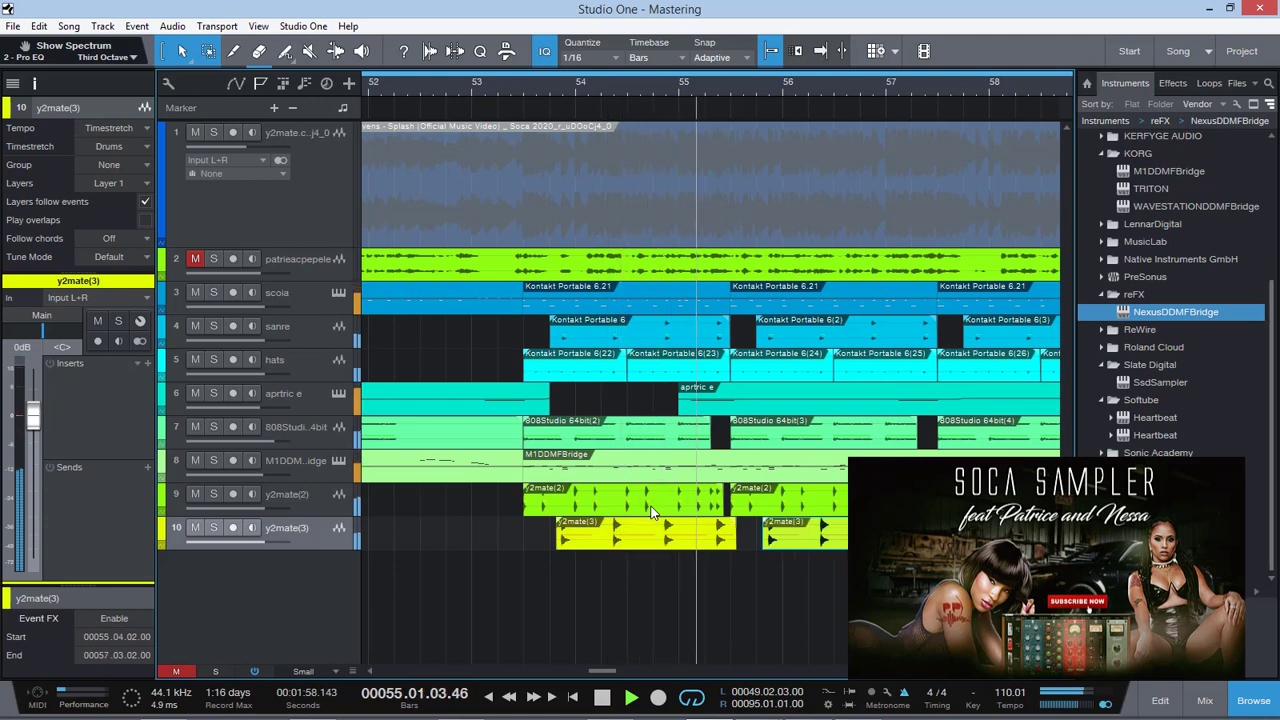
pyautogui.press('d')
pyautogui.press('d')
pyautogui.press('d')
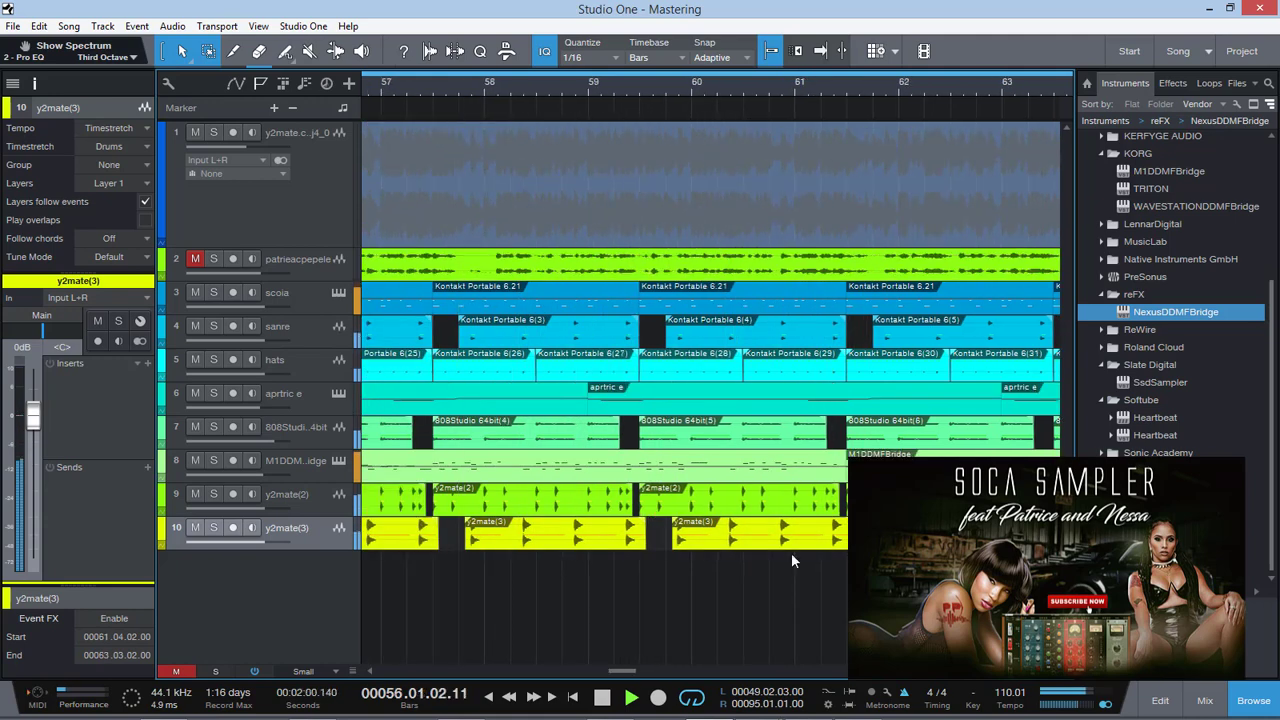
pyautogui.moveTo(790, 718)
pyautogui.press('w')
pyautogui.press('w')
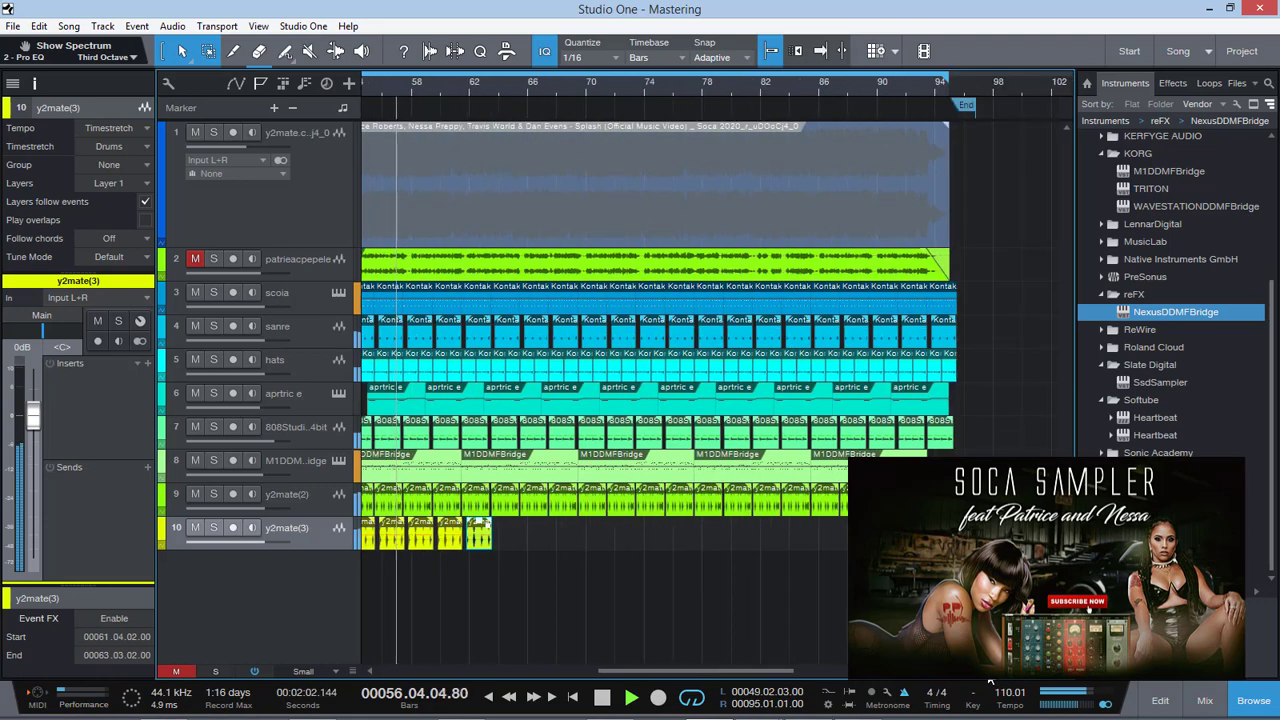
pyautogui.press('d')
pyautogui.press('d')
pyautogui.press('d')
pyautogui.press('d')
pyautogui.press('d')
pyautogui.press('d')
pyautogui.press('d')
pyautogui.press('d')
pyautogui.press('d')
pyautogui.press('d')
pyautogui.press('d')
pyautogui.press('d')
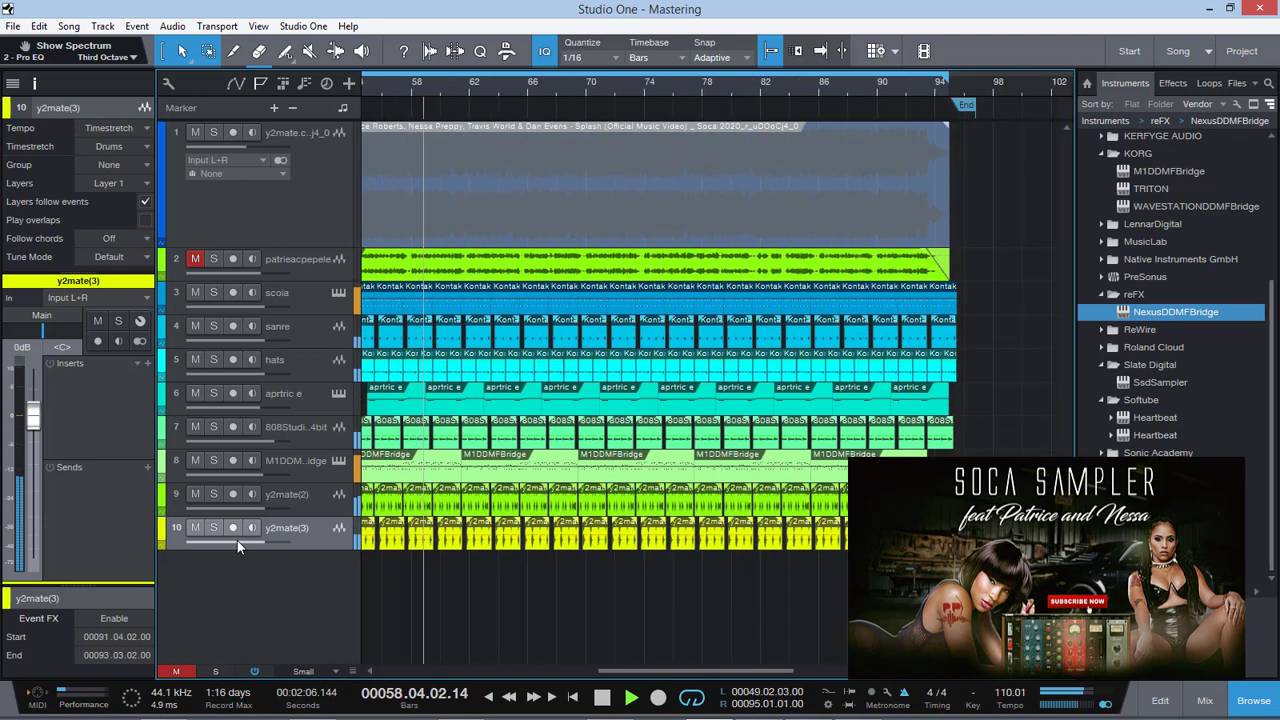
# Route the output of the y2mate(3) track to the DRUMS SUB bus
pyautogui.press('Up')
pyautogui.click(283, 541)
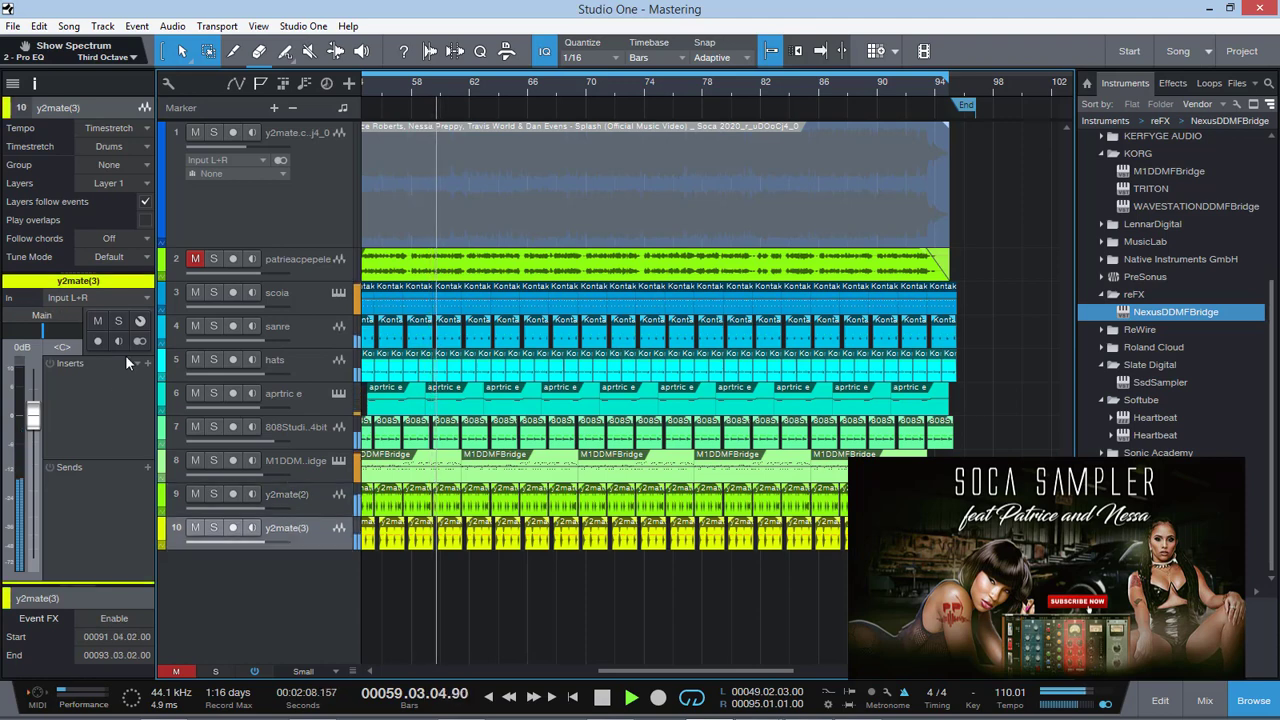
pyautogui.click(41, 315)
pyautogui.click(92, 438)
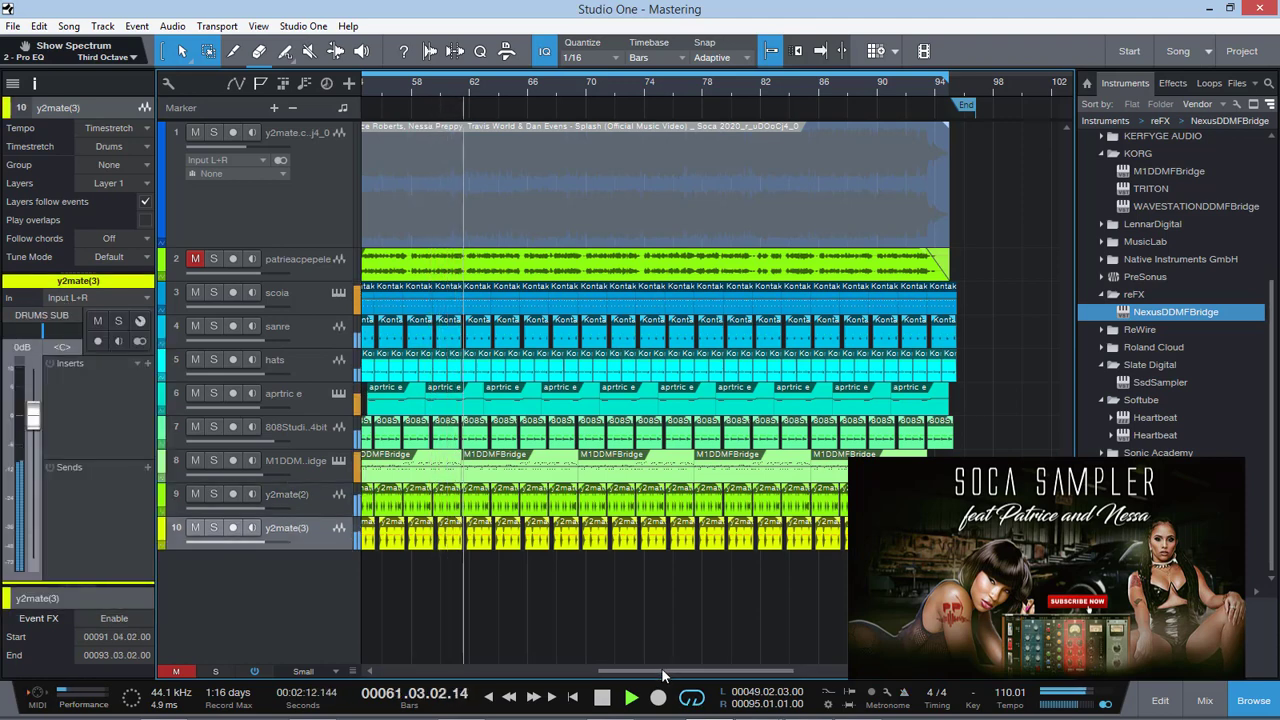
# Mute and unmute the y2mate(2) and y2mate(3) tracks to compare the mix, and lower the y2mate(3) volume to about -0.7 dB
pyautogui.moveTo(657, 671); pyautogui.dragTo(529, 652)
pyautogui.click(195, 494)
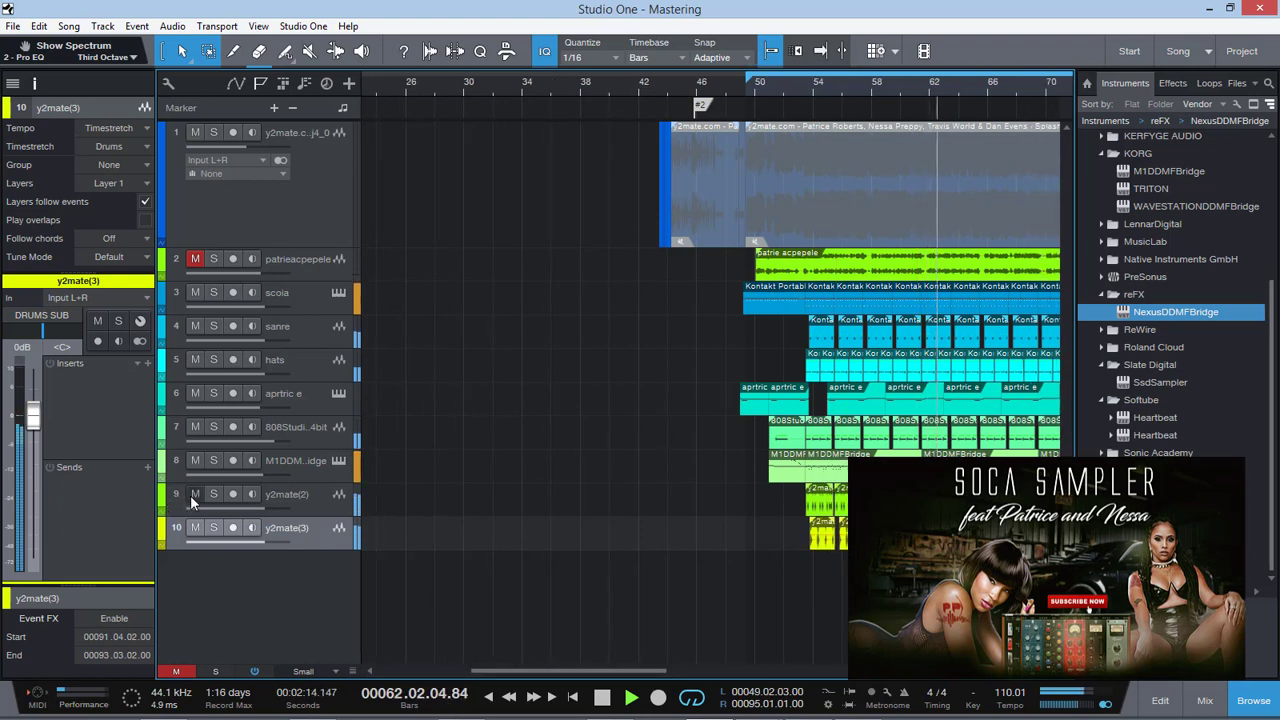
pyautogui.click(196, 528)
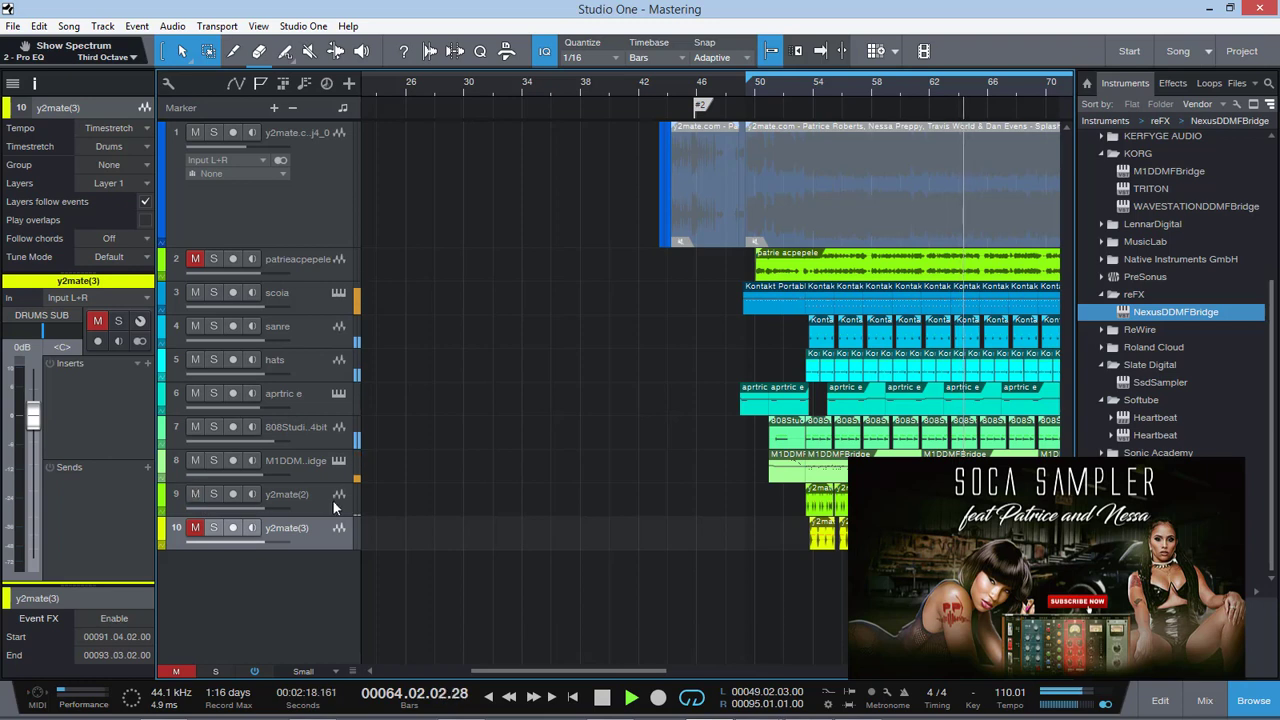
pyautogui.click(195, 494)
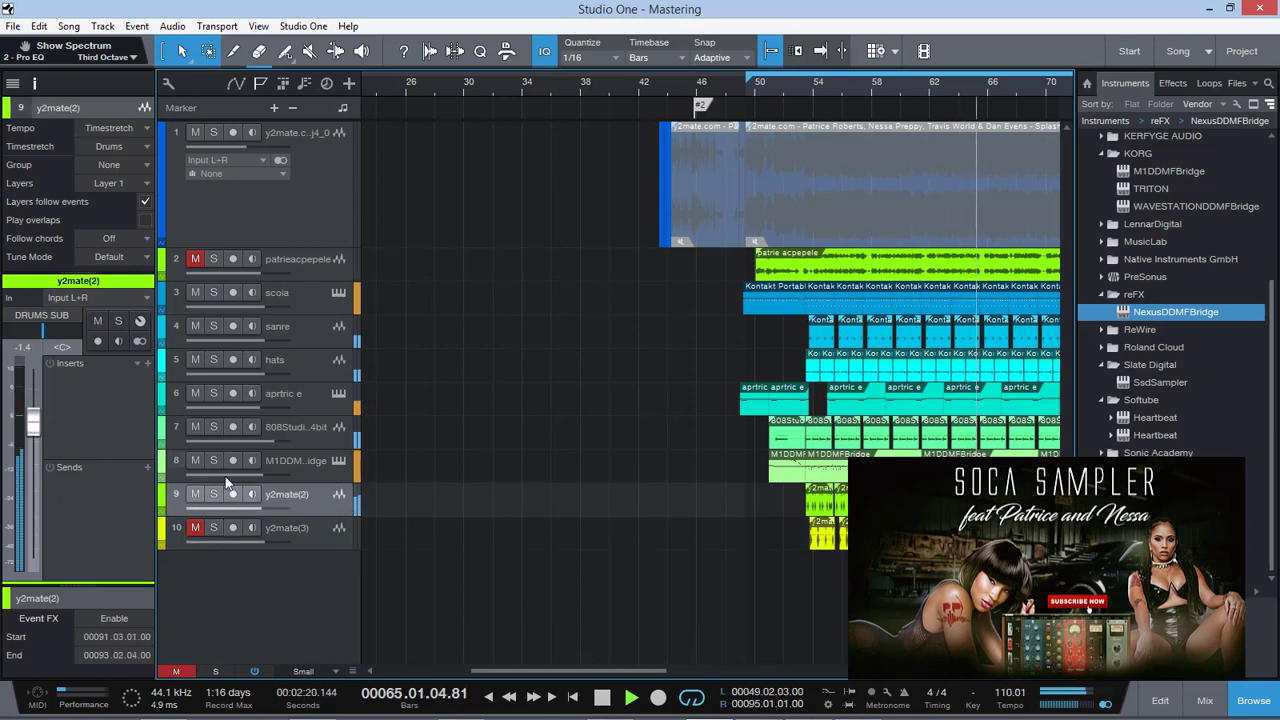
pyautogui.click(196, 528)
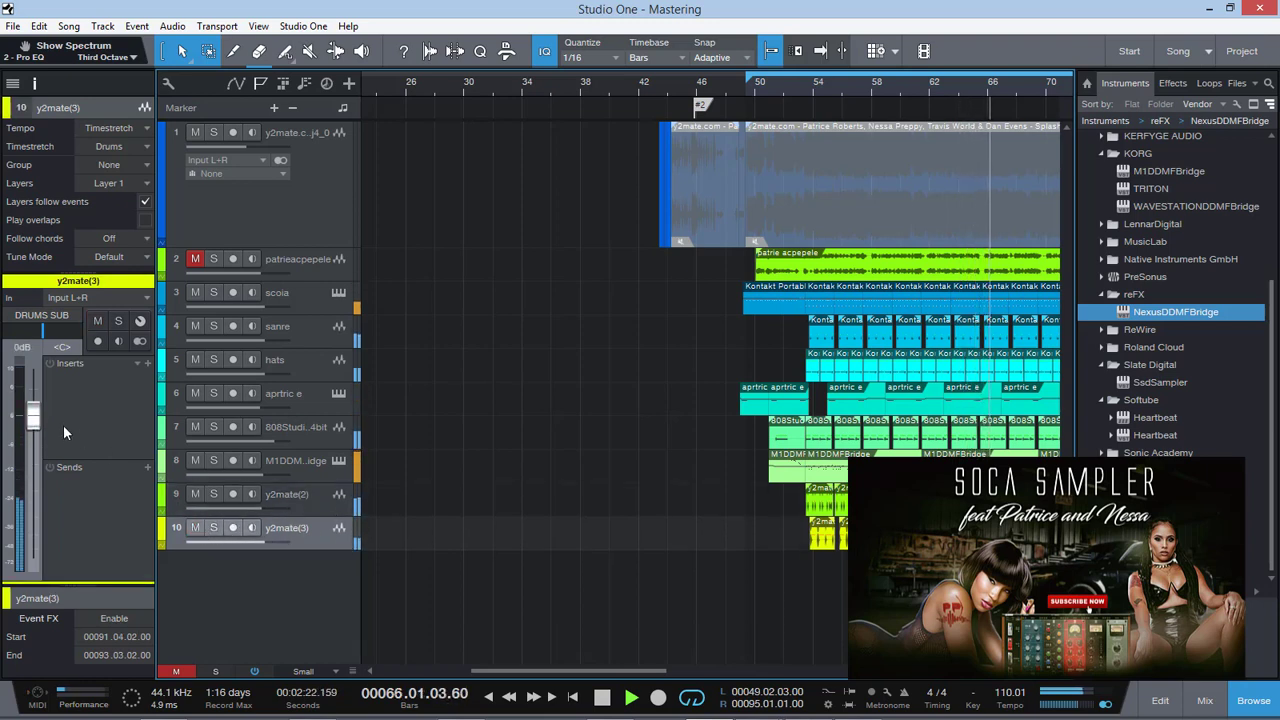
pyautogui.moveTo(34, 420); pyautogui.dragTo(34, 424)
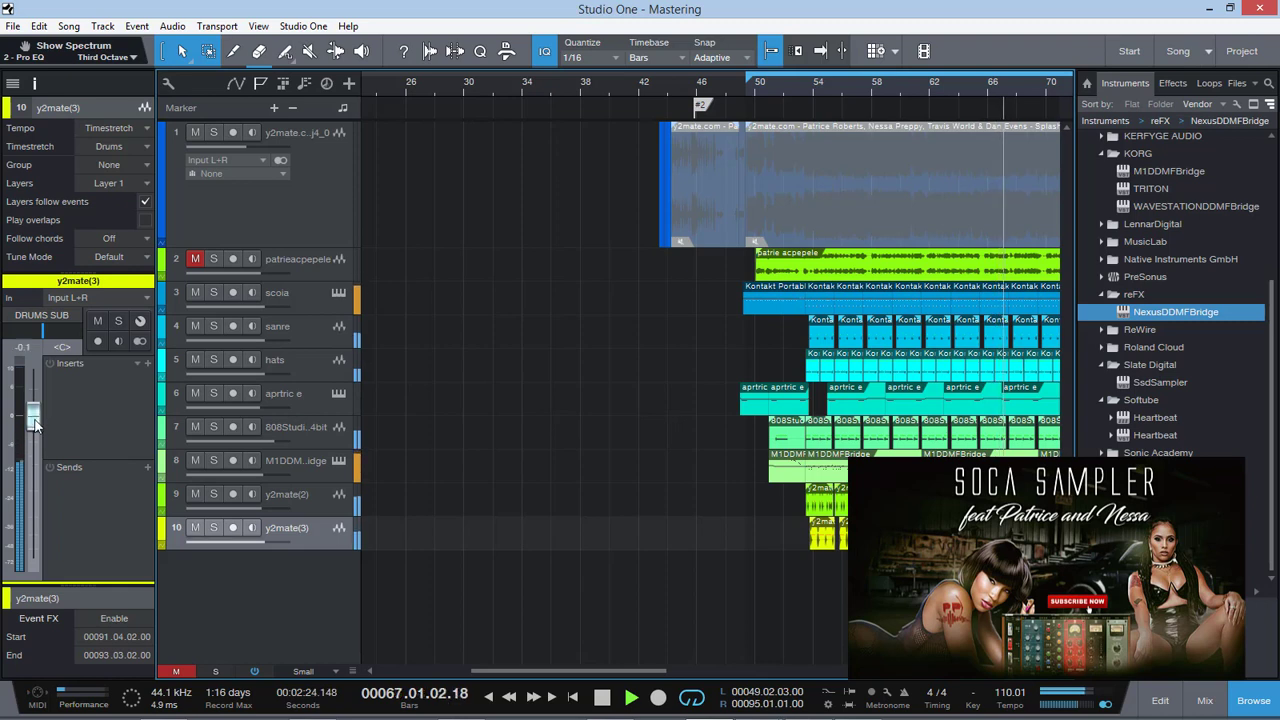
# Play the song from about bar 50 with the patrieacpepele track unmuted and check the output levels in RME TotalMix FX
pyautogui.click(751, 90)
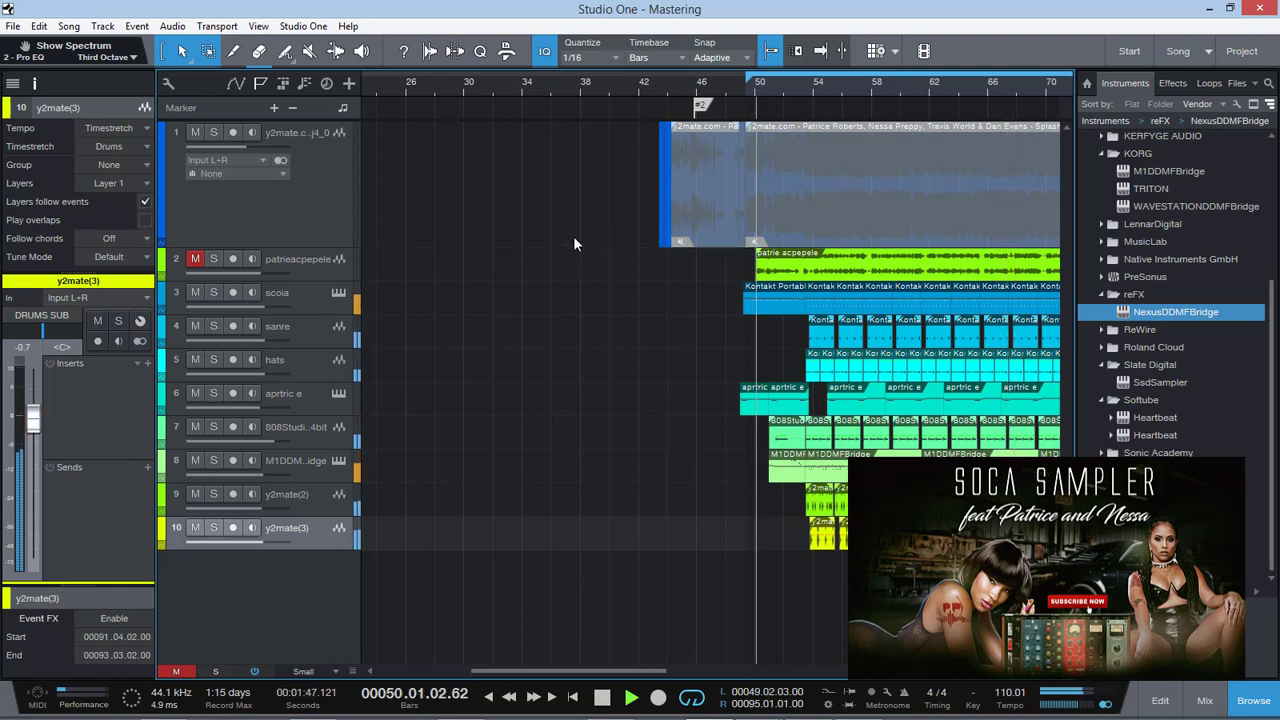
pyautogui.click(195, 259)
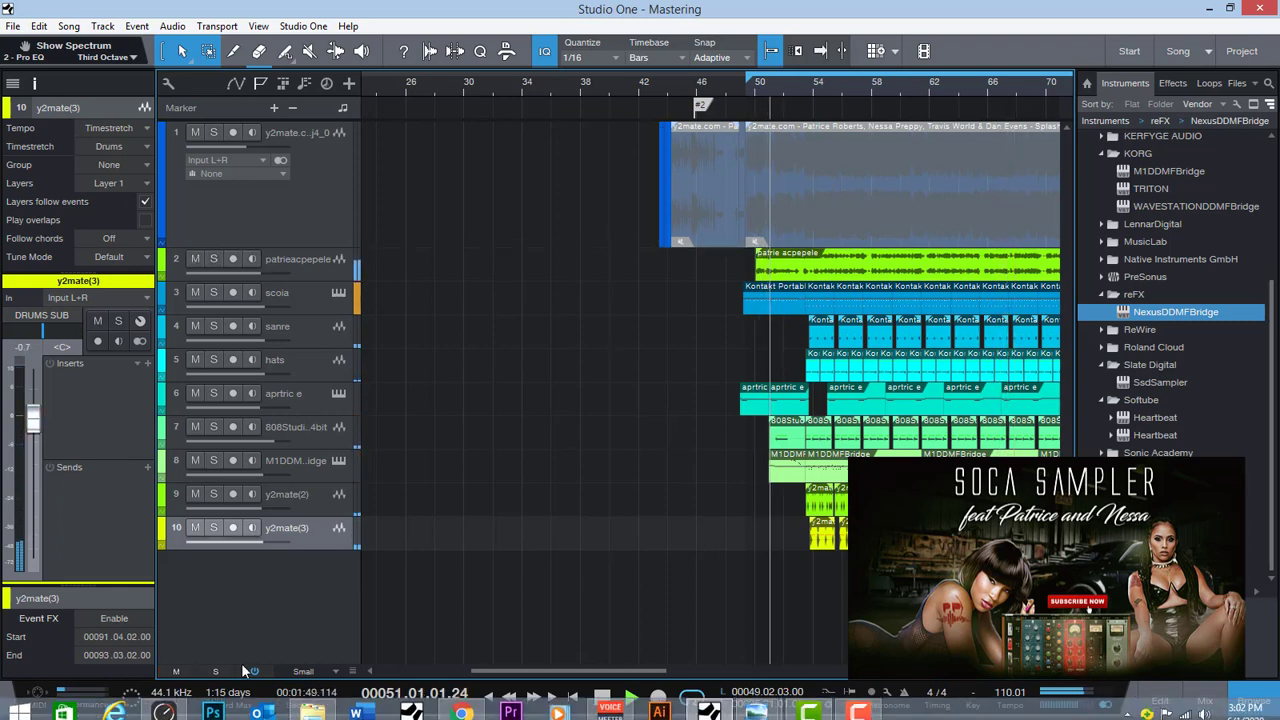
pyautogui.click(173, 705)
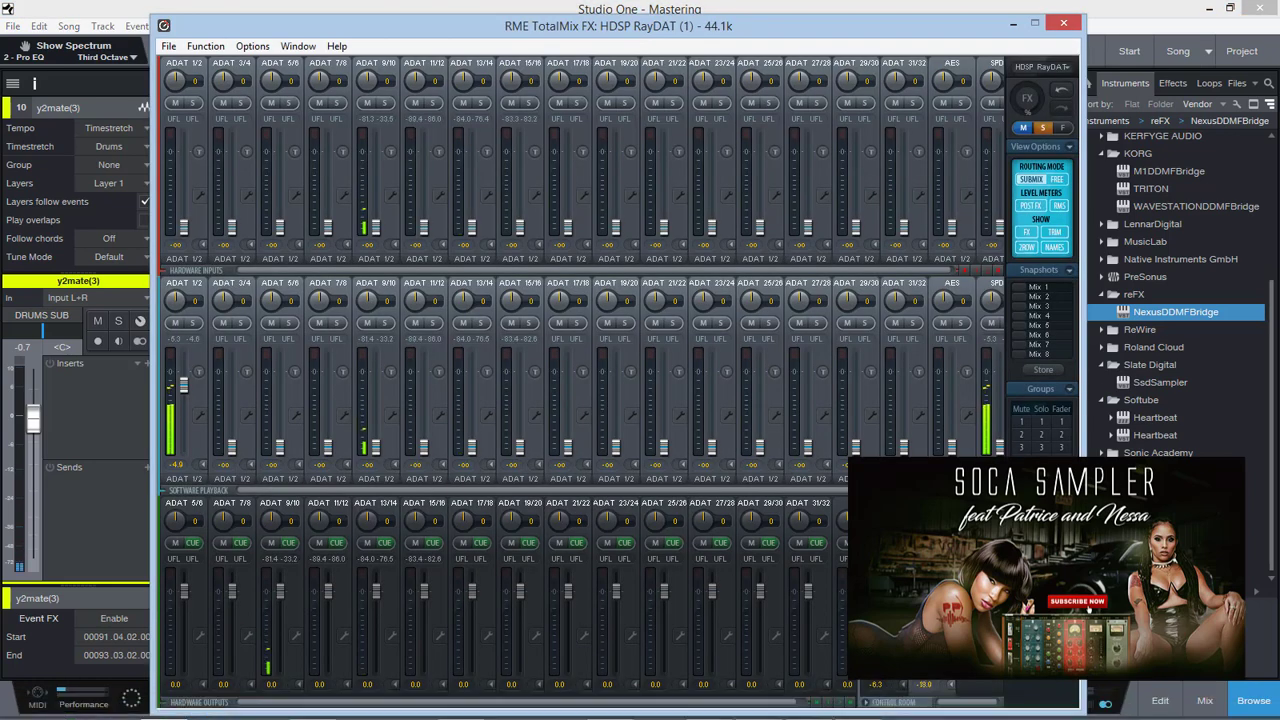
pyautogui.click(1013, 23)
# Lower the y2mate(2) volume to -2.3 dB and the y2mate(3) volume to -0.9 dB
pyautogui.click(317, 497)
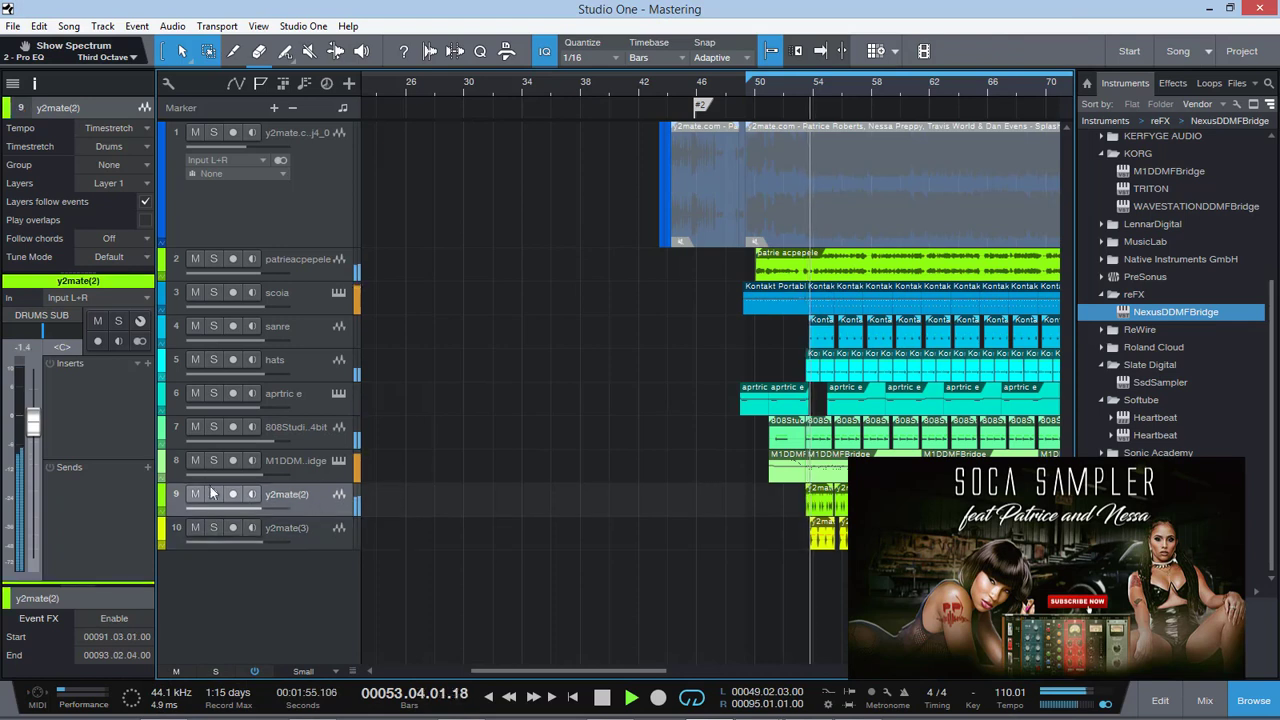
pyautogui.click(287, 527)
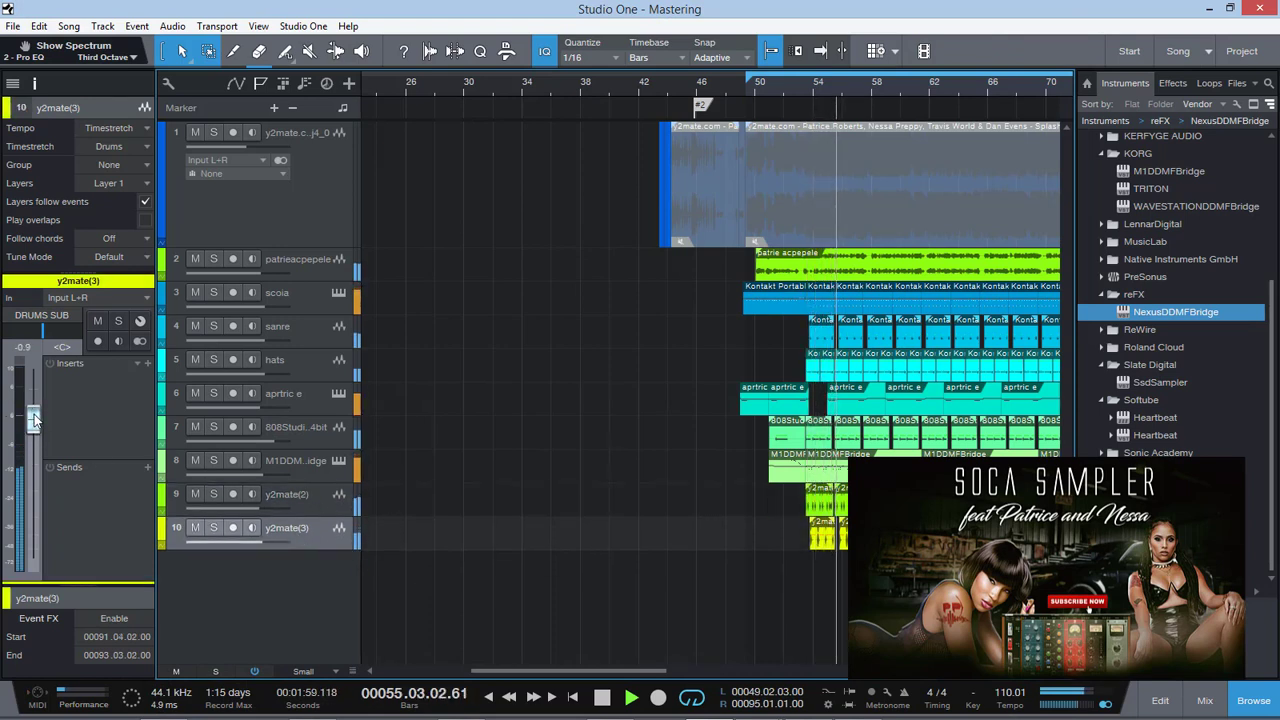
# Mute the patrieacpepele track and add a REV send to the y2mate(3) track at a level of about -6.4 dB
pyautogui.click(196, 259)
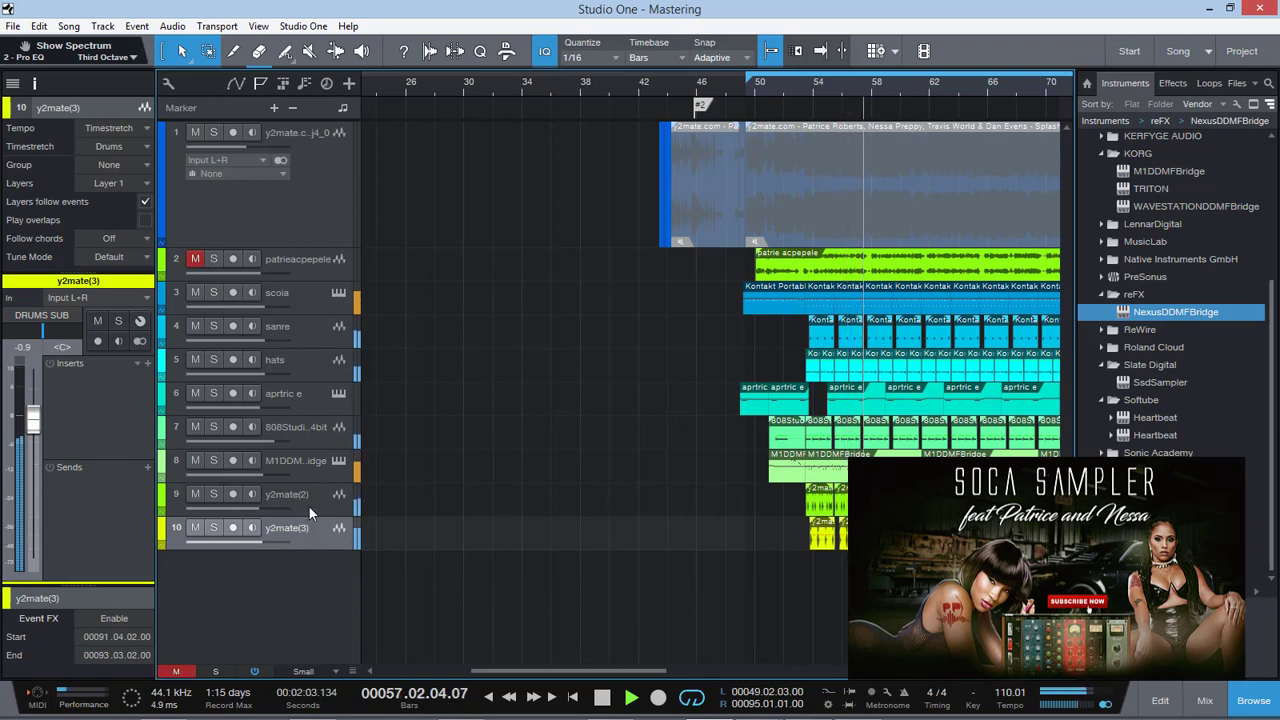
pyautogui.click(147, 467)
pyautogui.click(187, 287)
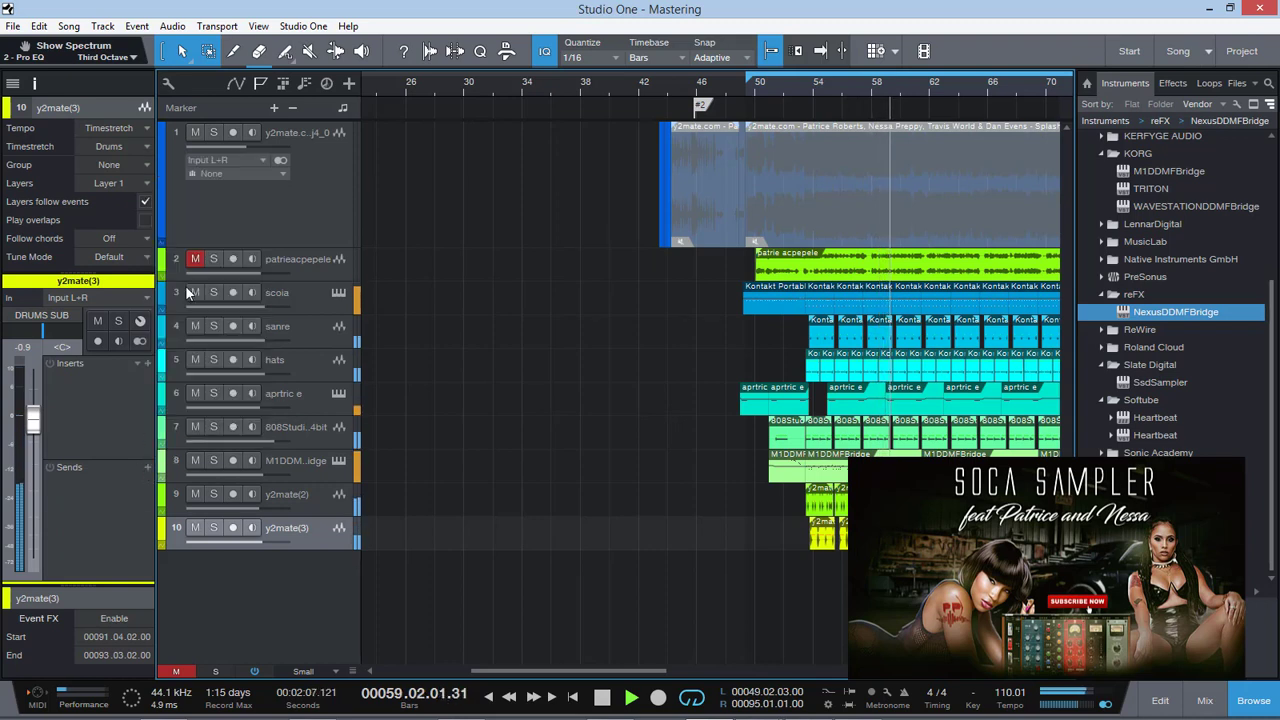
pyautogui.moveTo(121, 498); pyautogui.dragTo(100, 505)
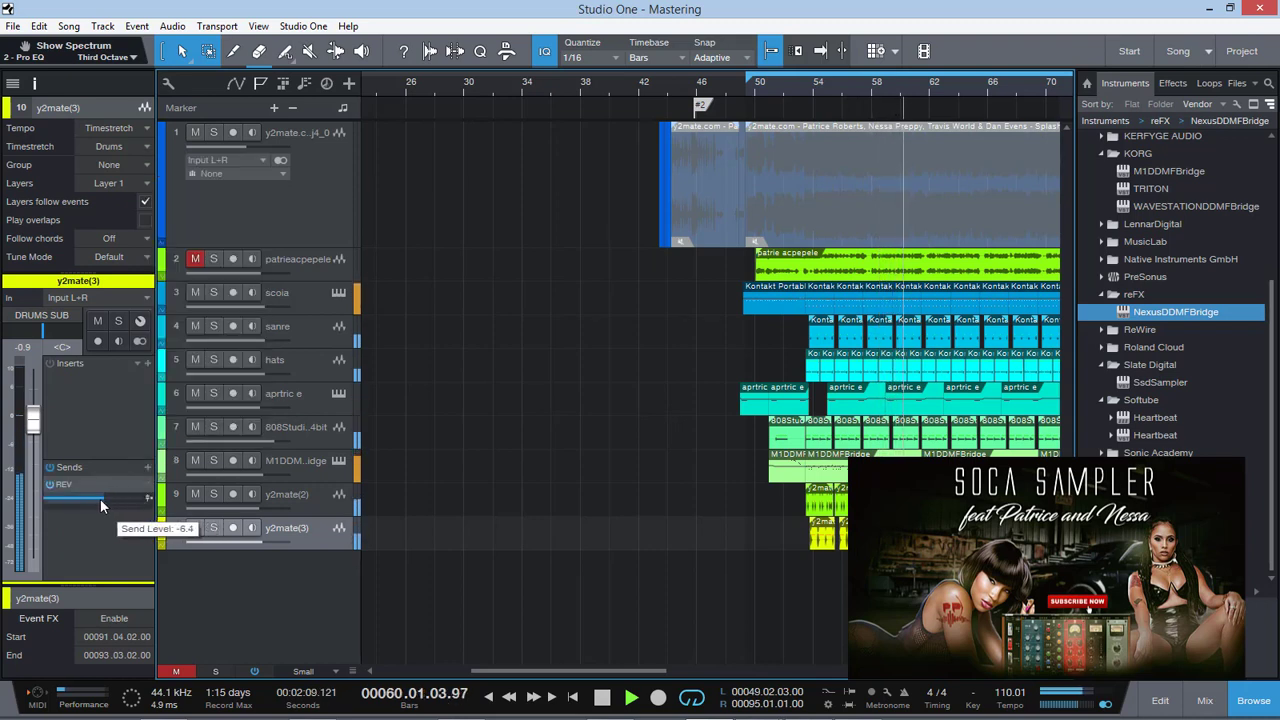
# Lower the y2mate(2) volume to -3.9 dB and clear the mute on all tracks
pyautogui.click(311, 496)
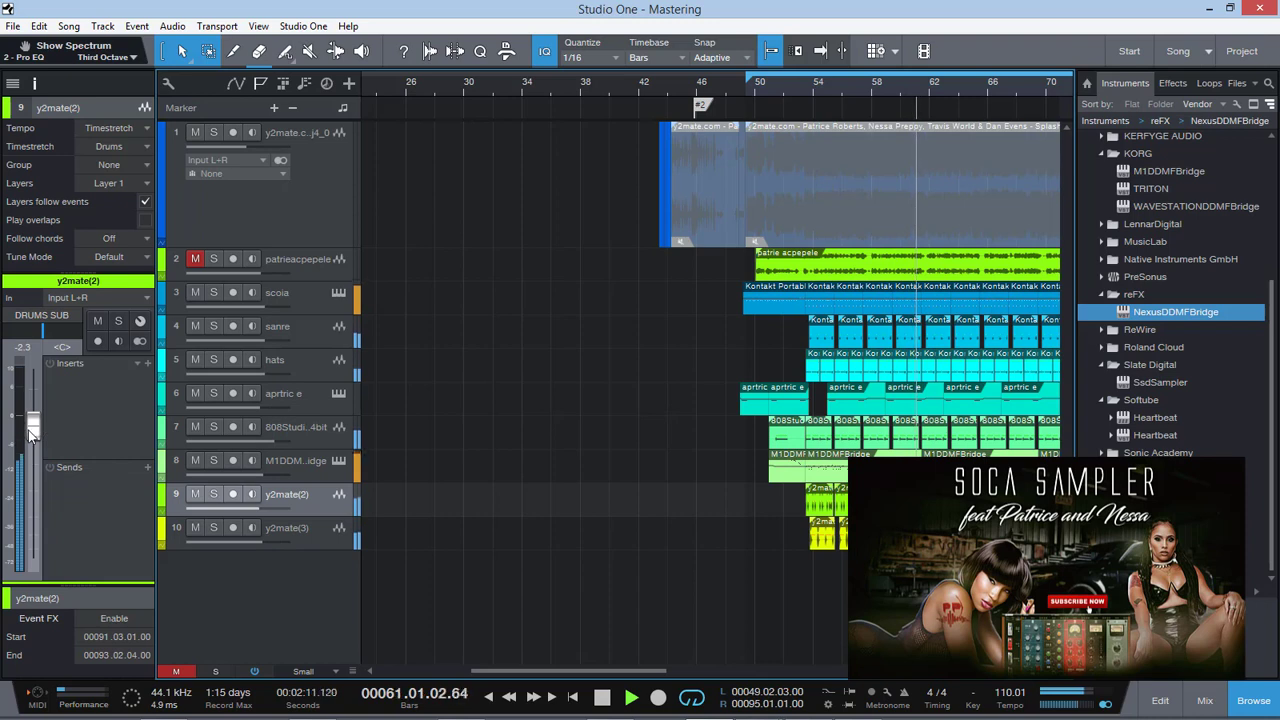
pyautogui.moveTo(30, 432); pyautogui.dragTo(30, 443)
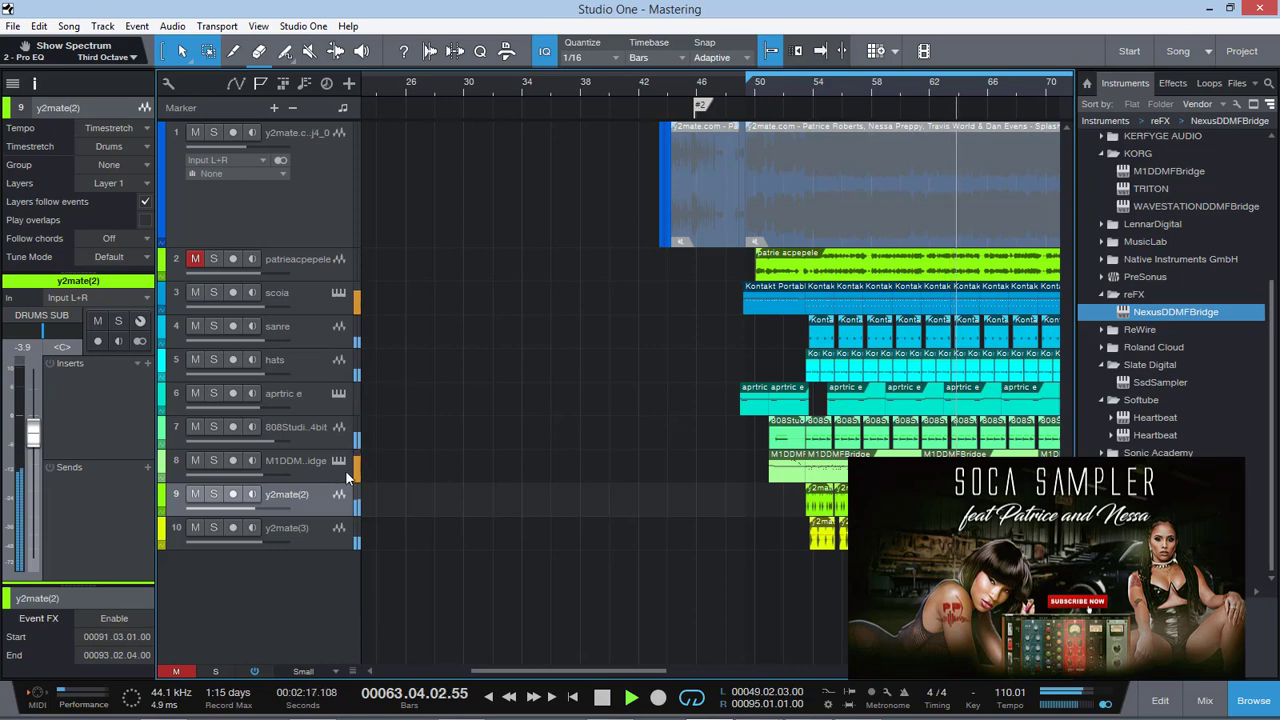
pyautogui.click(176, 671)
# Open the mixing console and display the Dangerous BAX EQ Master insert on the MIXBUS channel
pyautogui.moveTo(983, 671); pyautogui.dragTo(977, 670)
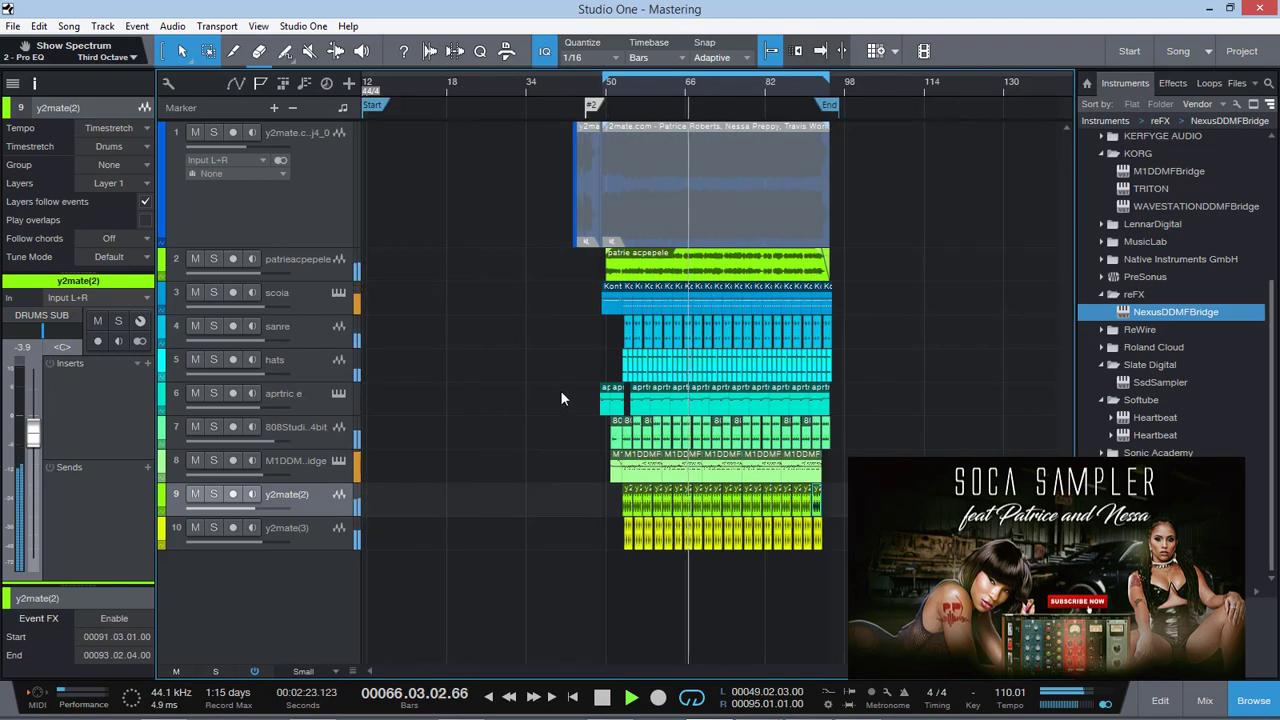
pyautogui.click(324, 534)
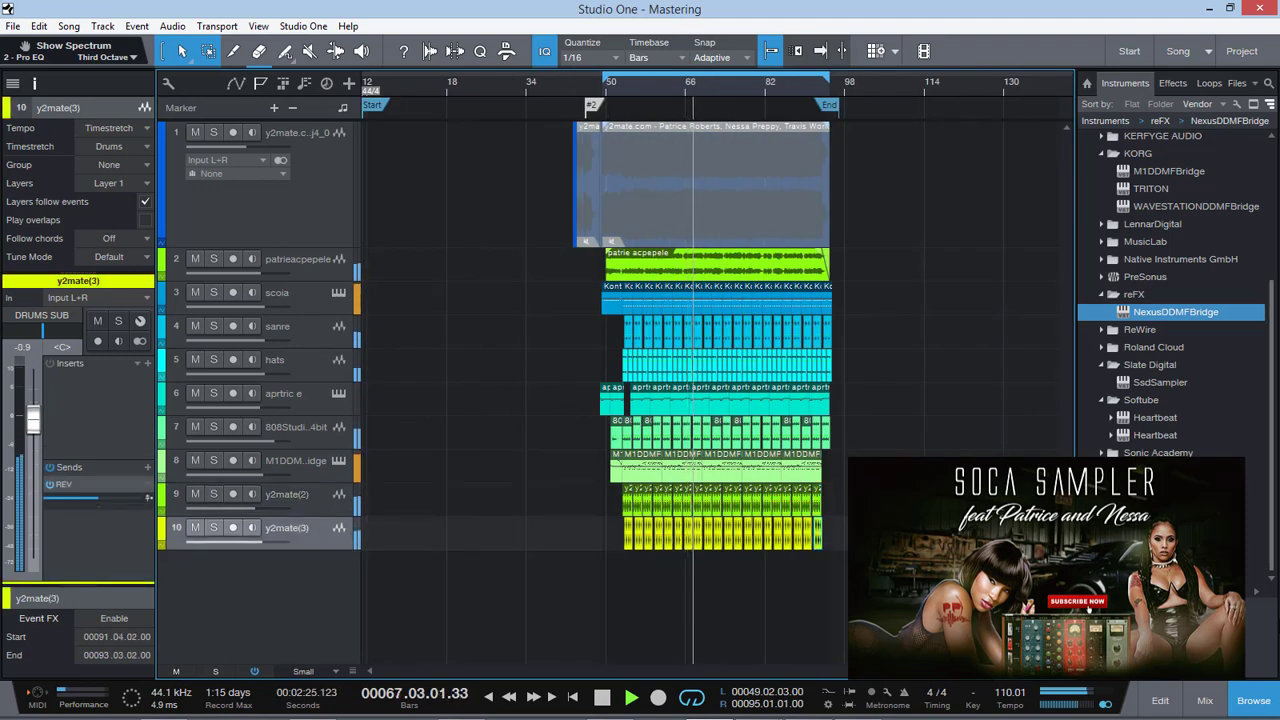
pyautogui.click(1208, 701)
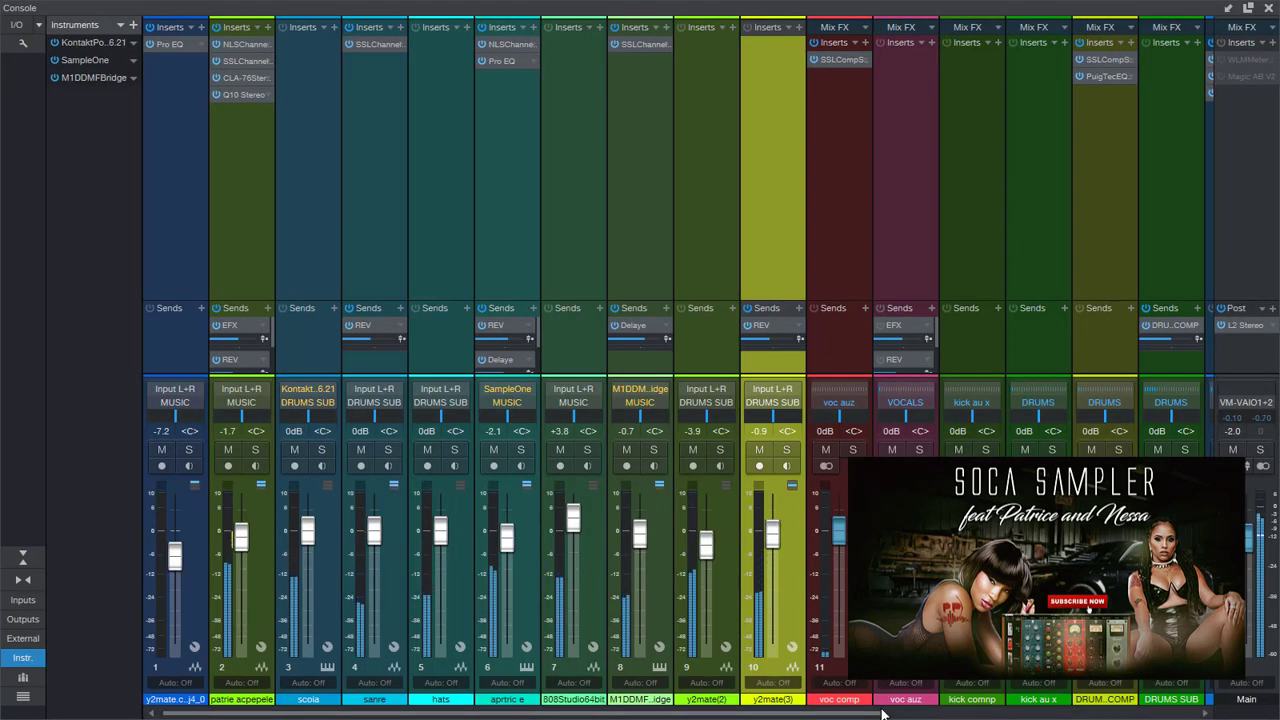
pyautogui.moveTo(882, 710); pyautogui.dragTo(1190, 710)
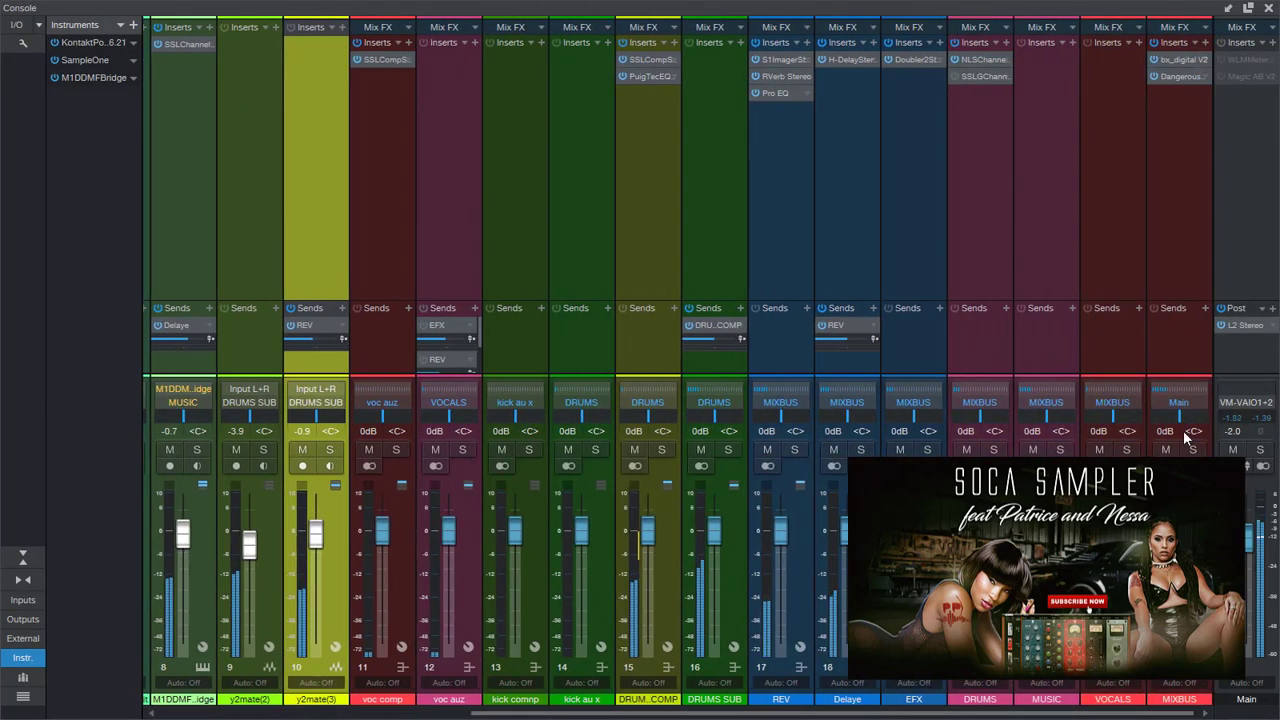
pyautogui.click(1176, 77)
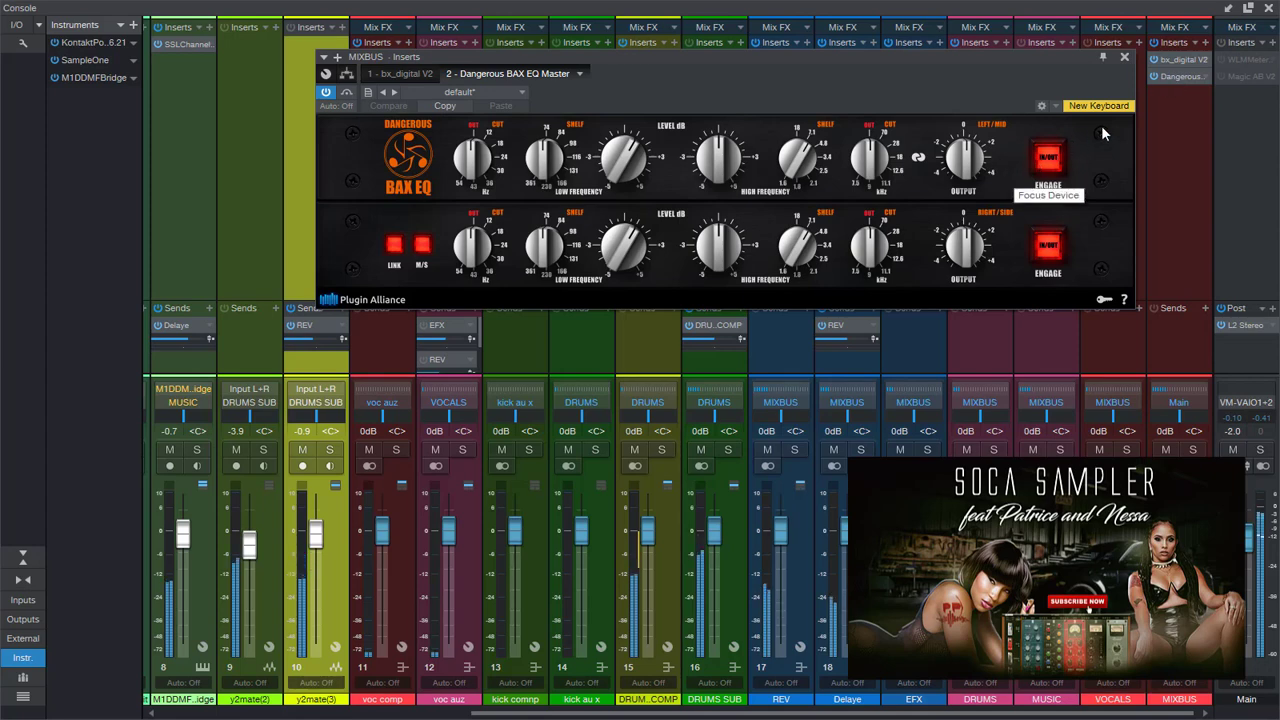
pyautogui.moveTo(1024, 58); pyautogui.dragTo(982, 99)
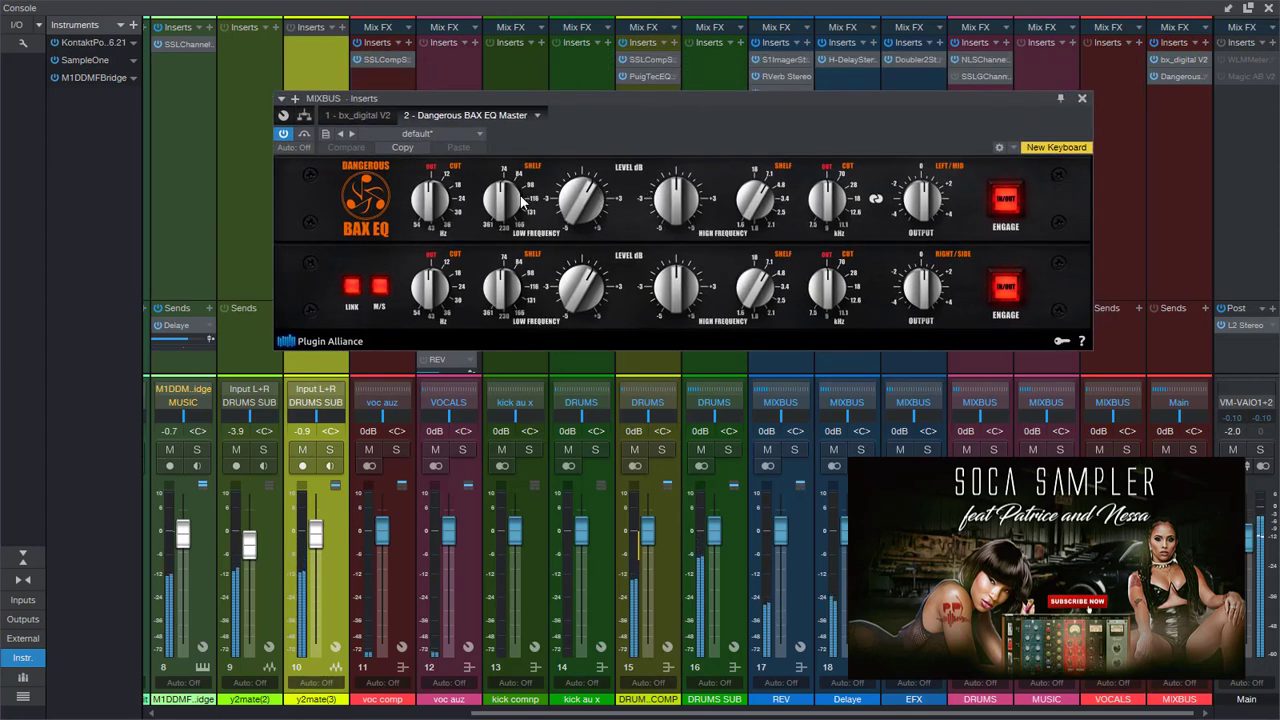
# Examine the low-frequency controls of the Dangerous BAX EQ Master, toggle its Engage switch off and on to compare, and close the plug-in
pyautogui.moveTo(426, 208); pyautogui.dragTo(428, 208)
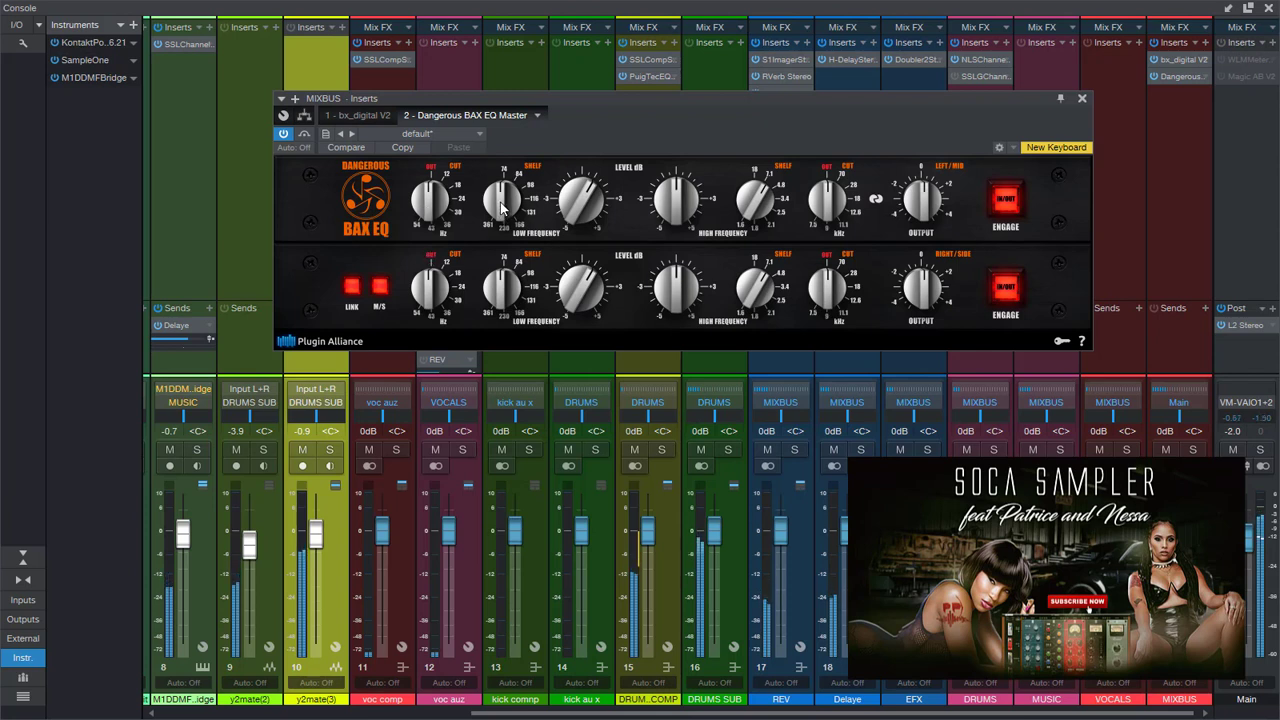
pyautogui.moveTo(503, 200); pyautogui.dragTo(578, 200)
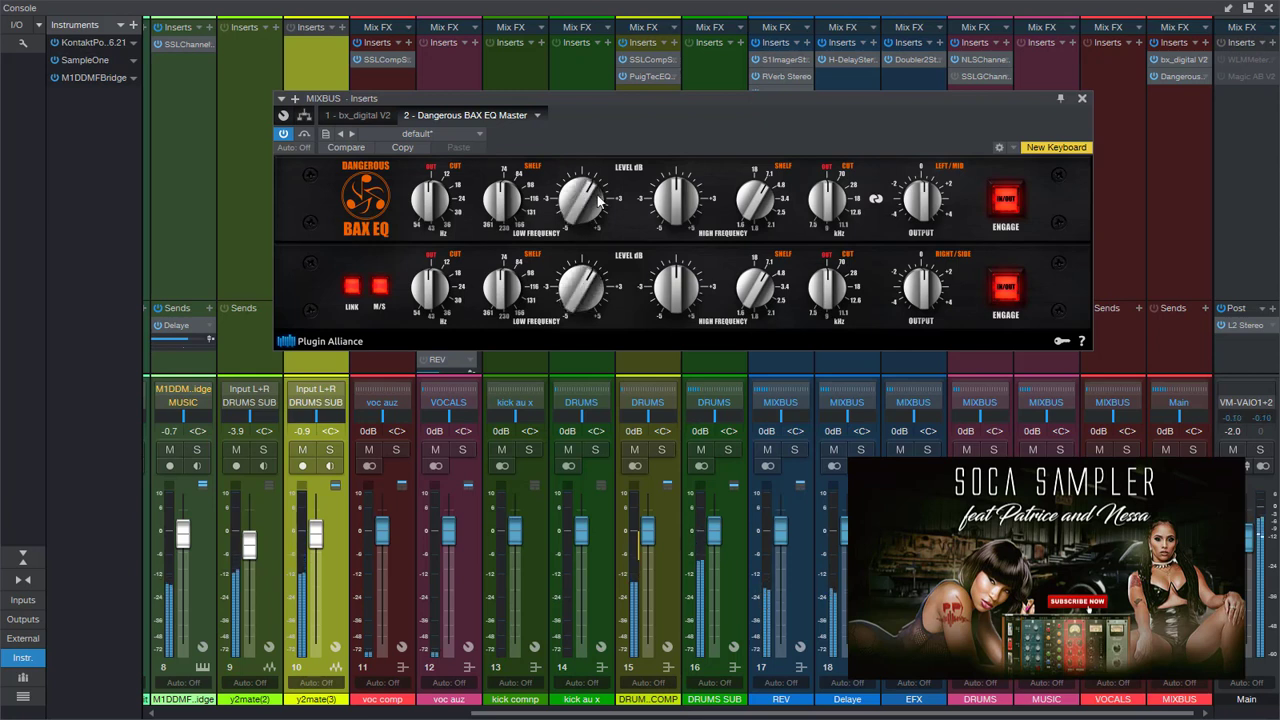
pyautogui.click(1014, 197)
pyautogui.click(1015, 197)
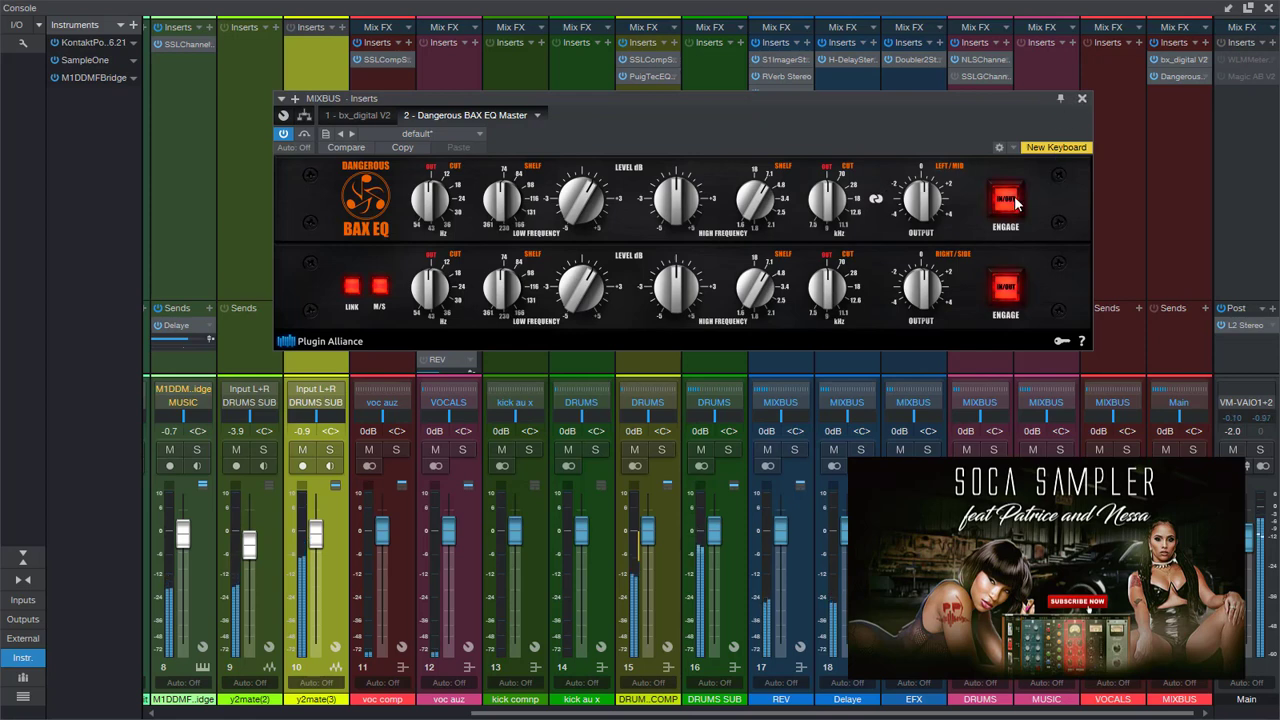
pyautogui.click(1081, 100)
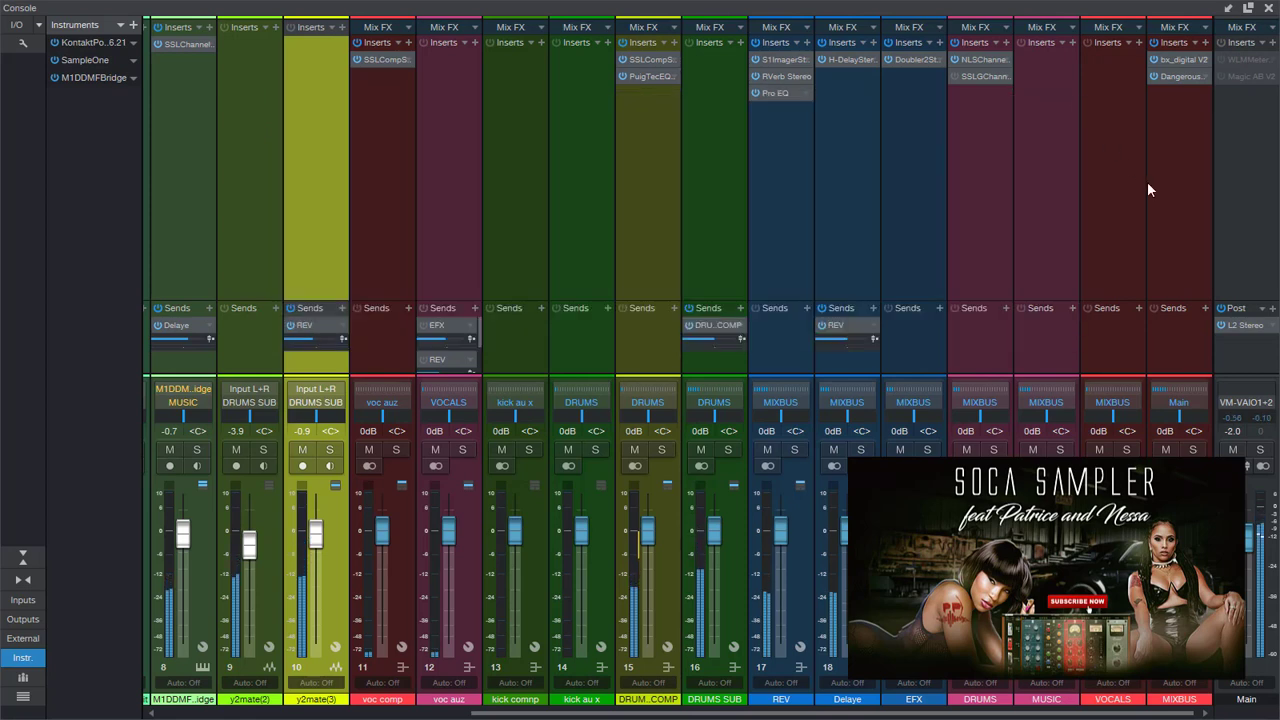
# Close the console and mute the patrieacpepele track during playback
pyautogui.click(1268, 8)
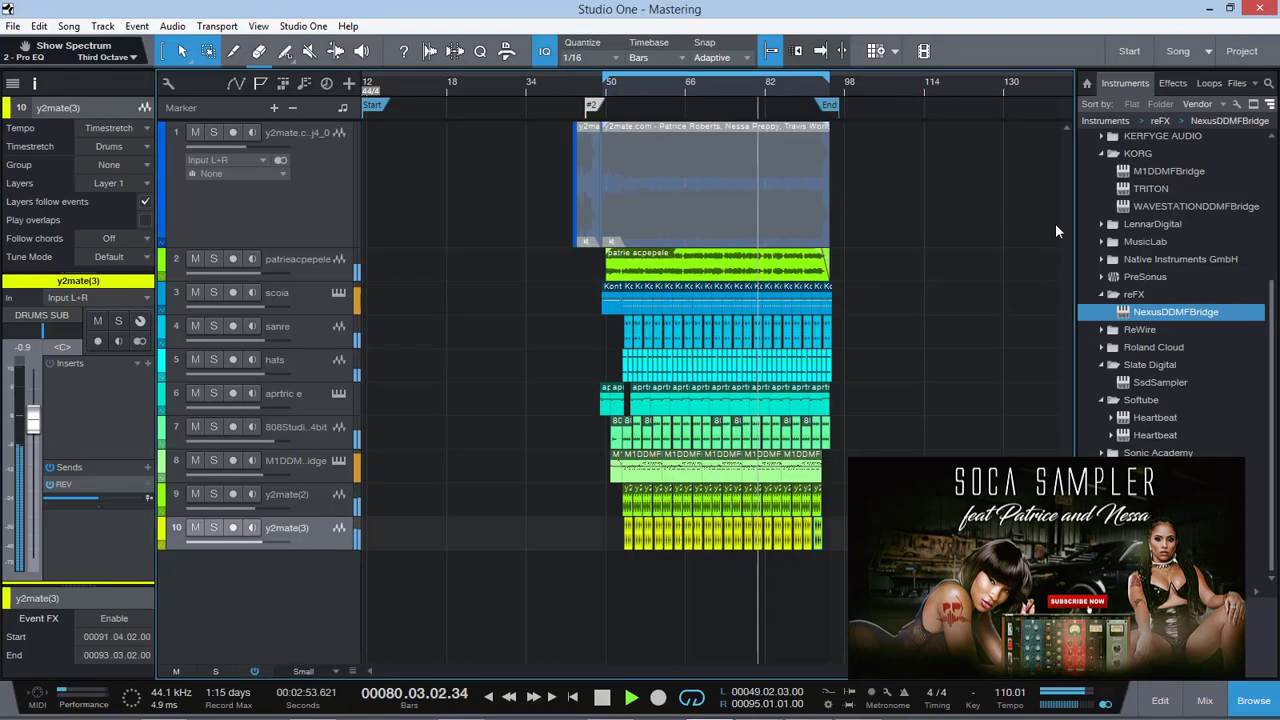
pyautogui.click(195, 260)
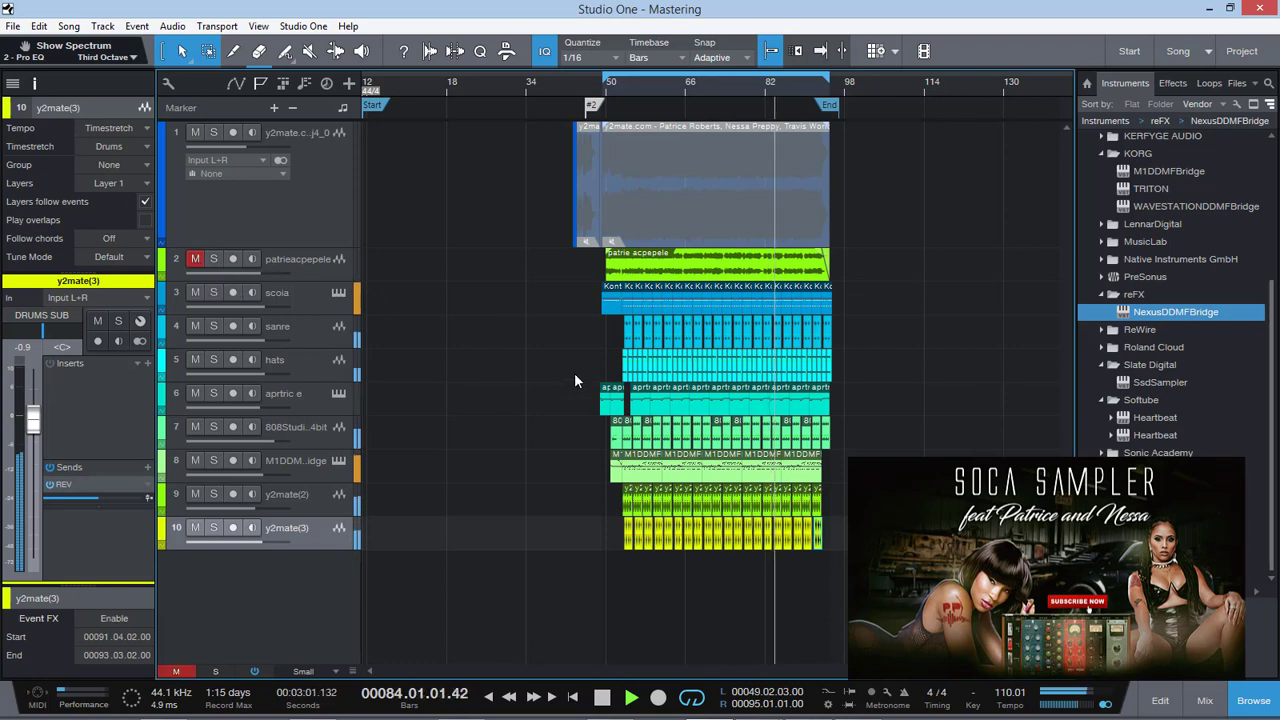
# Solo the scoia, sanre and hats tracks and audition them from bar 57
pyautogui.click(213, 292)
pyautogui.click(213, 326)
pyautogui.click(213, 360)
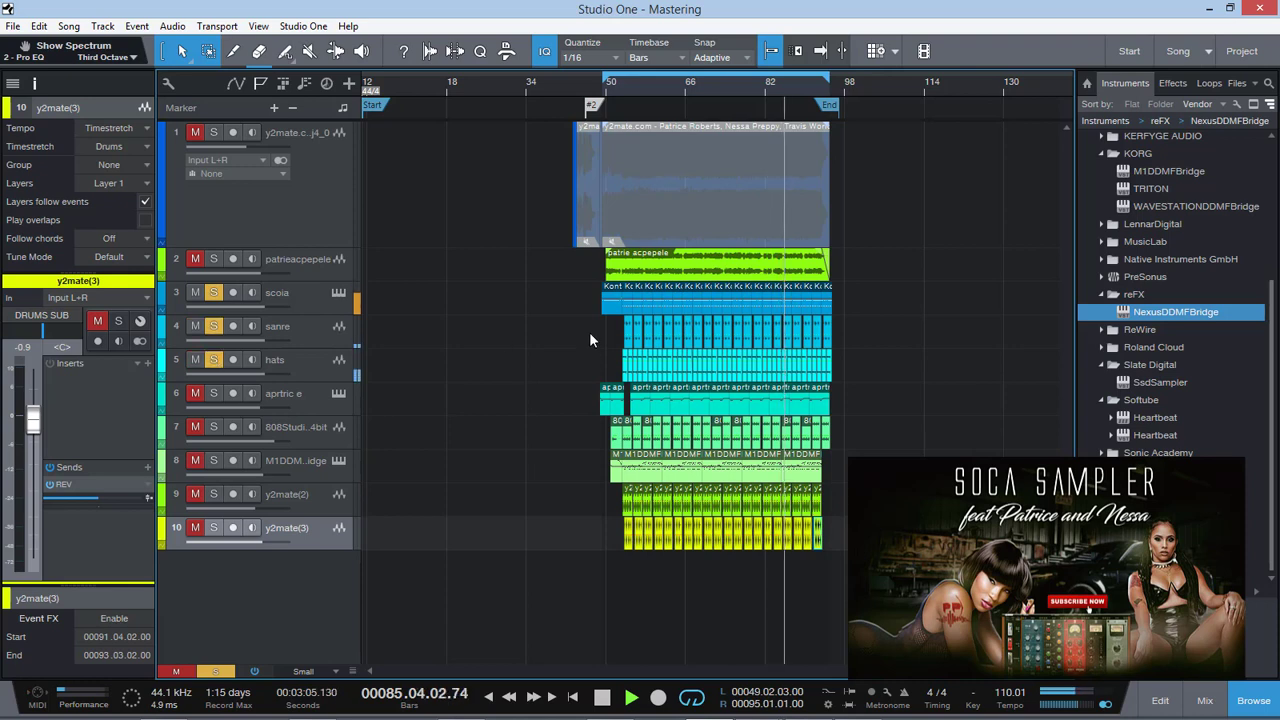
pyautogui.click(639, 82)
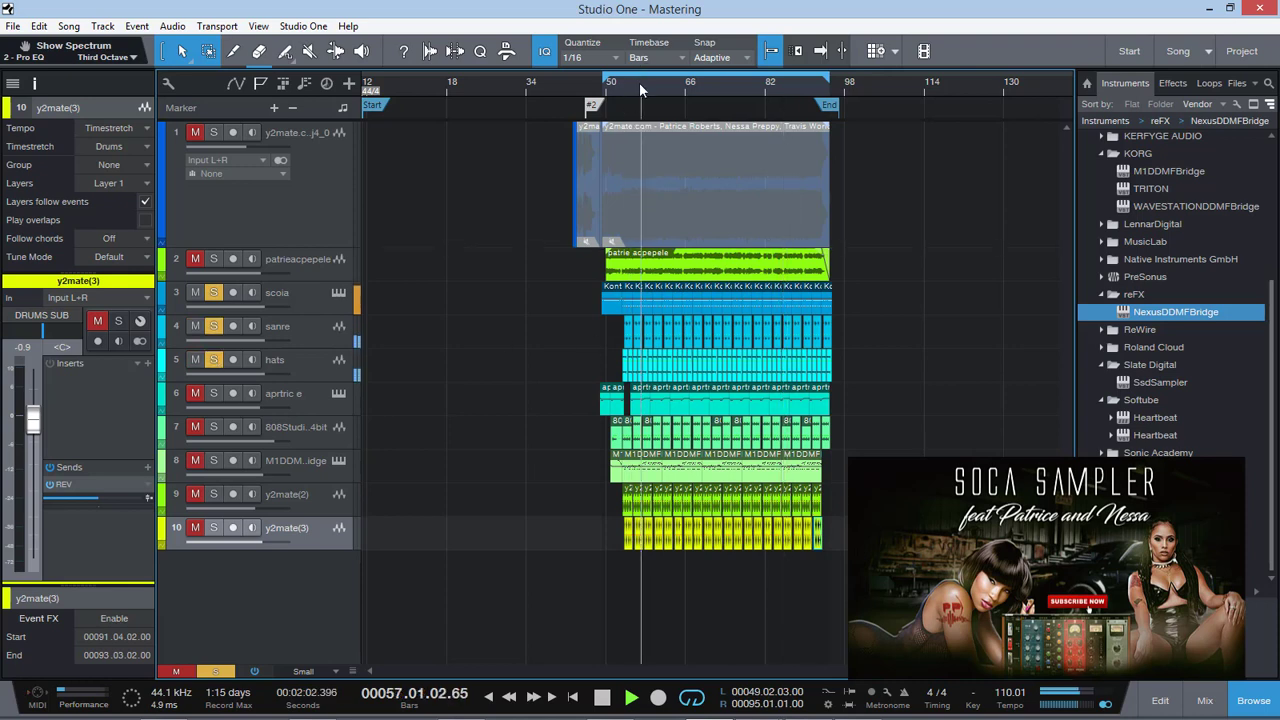
# Open the mixing console, solo the drum compression bus channel, and close the console
pyautogui.click(314, 500)
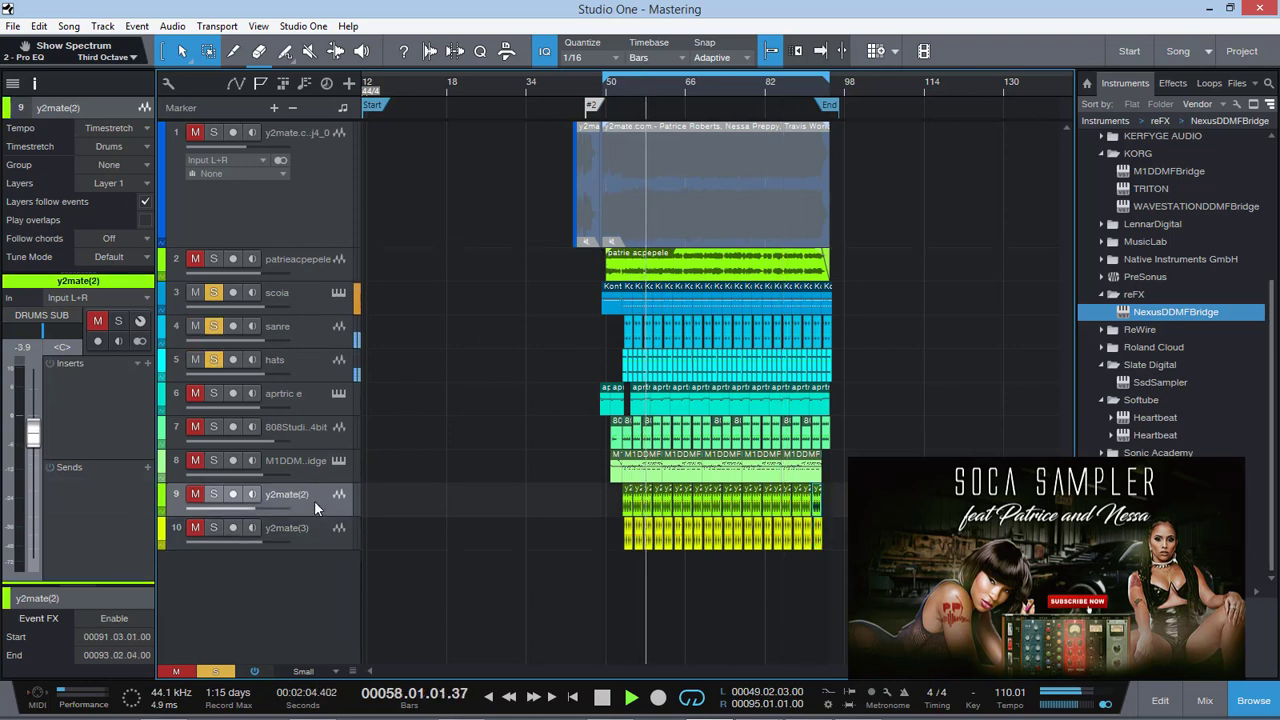
pyautogui.click(1205, 700)
pyautogui.click(637, 452)
pyautogui.click(661, 450)
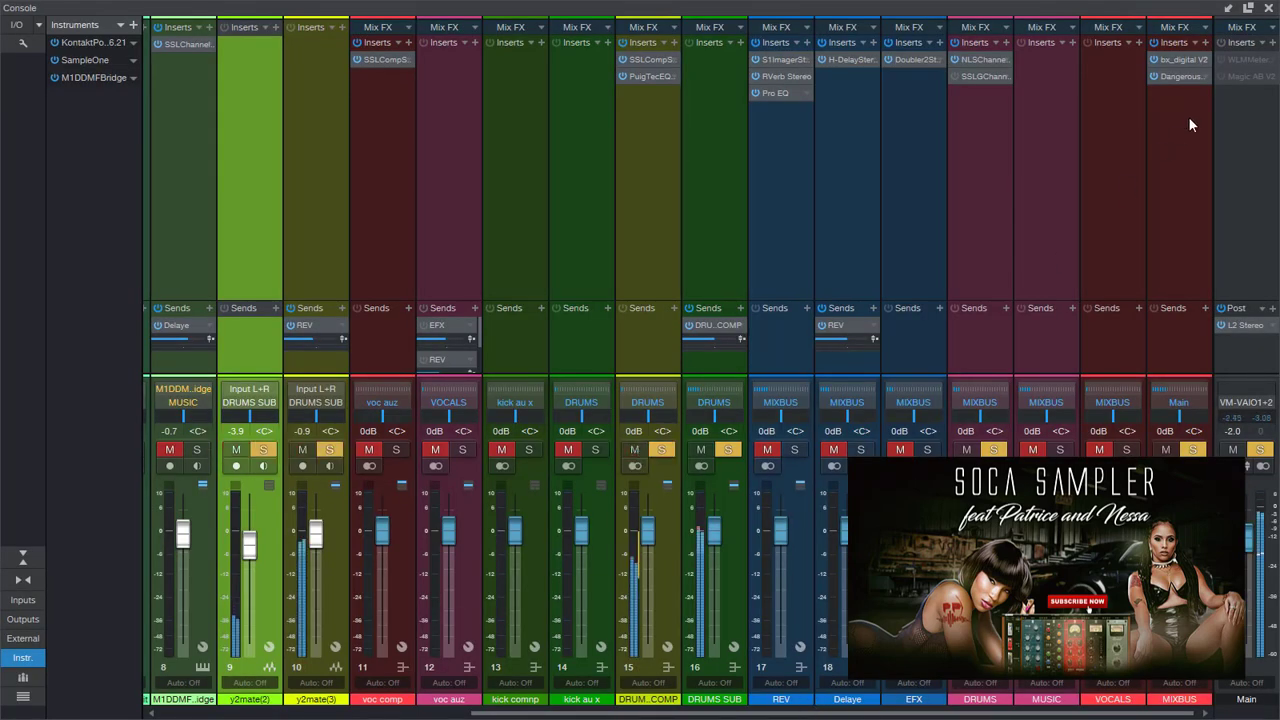
pyautogui.click(1268, 8)
# Audition the y2mate(2) and y2mate(3) tracks by toggling their solos, and bring the patrieacpepele vocal into the solo mix
pyautogui.click(213, 494)
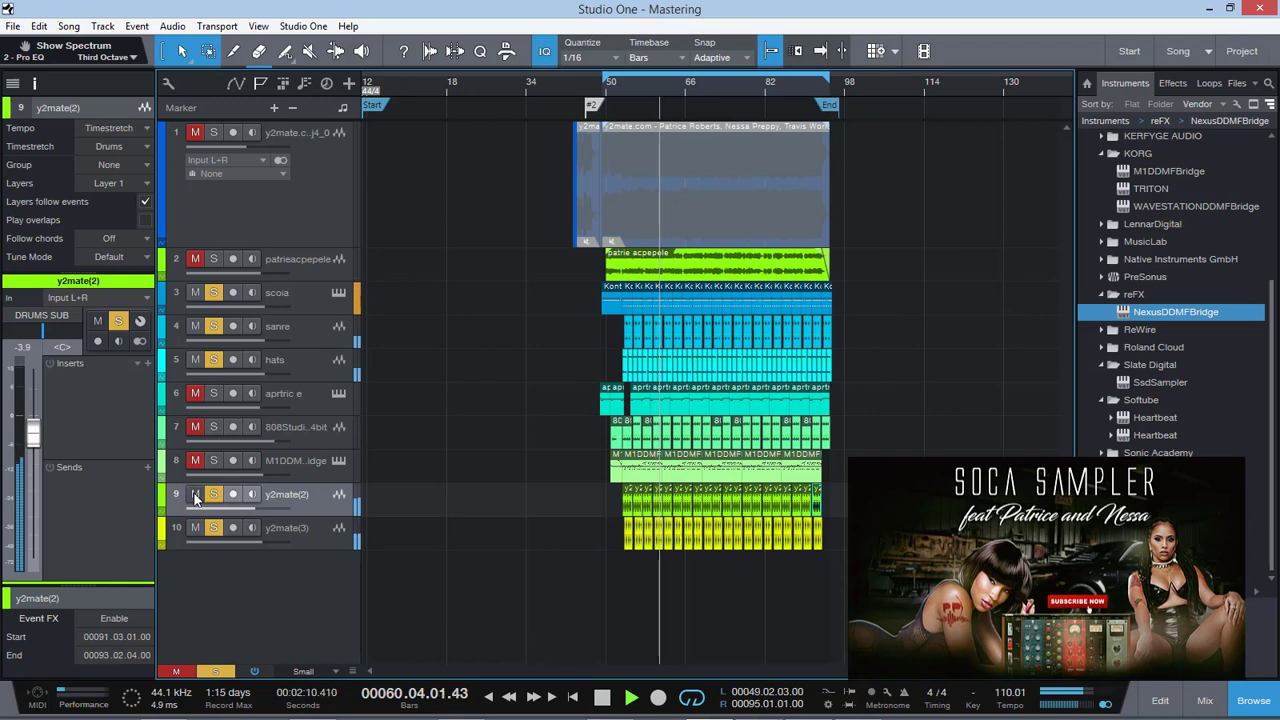
pyautogui.click(211, 527)
pyautogui.click(213, 495)
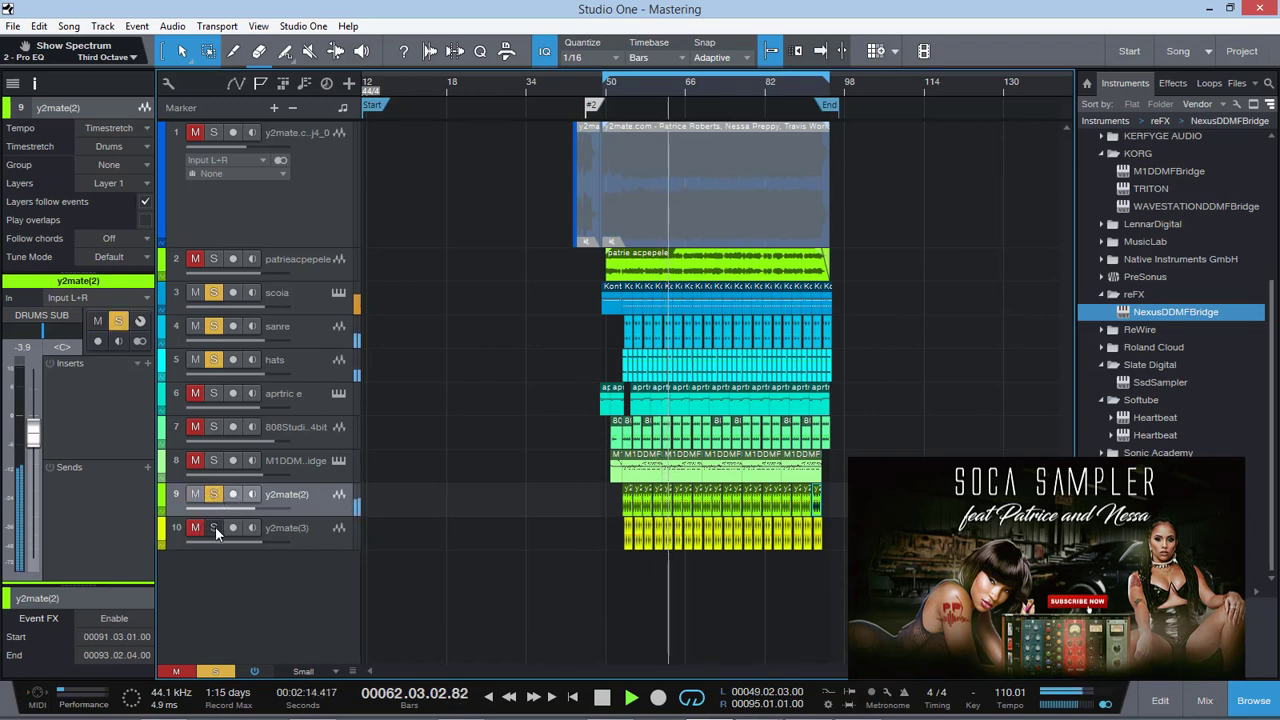
pyautogui.click(213, 527)
pyautogui.click(187, 674)
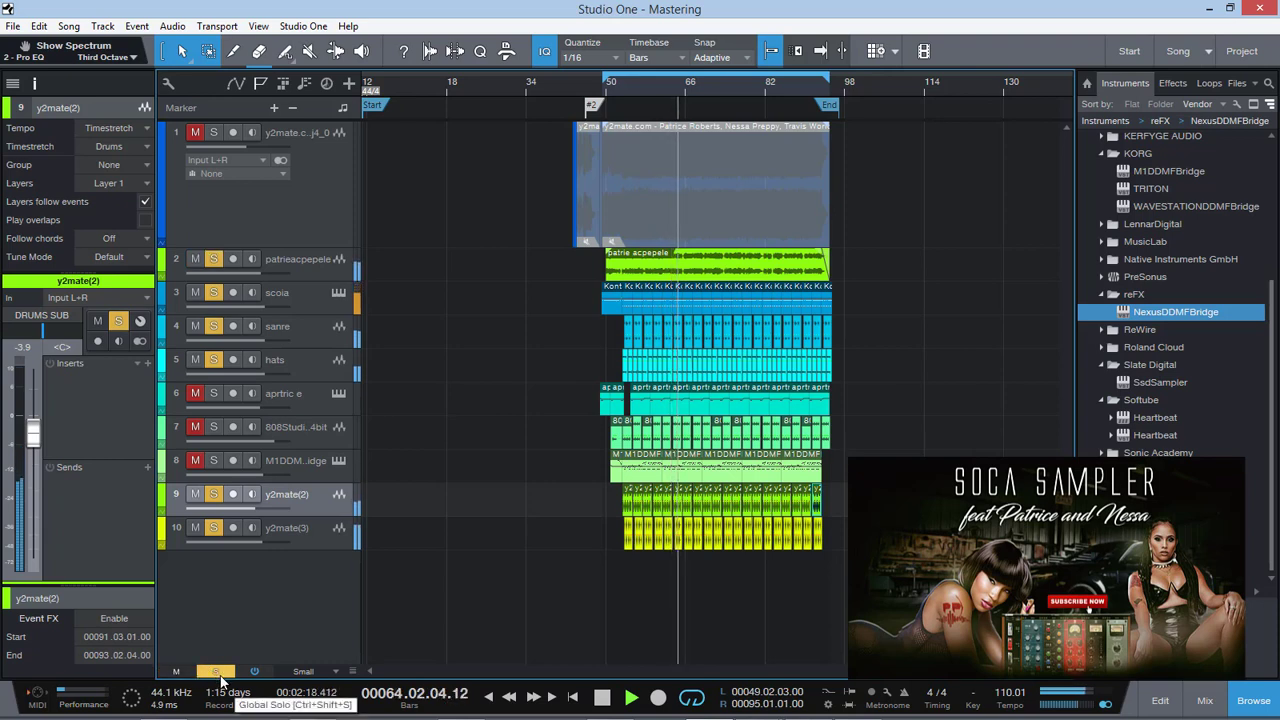
# Add the 808Studio and aprtric e tracks to the soloed mix, listen, and select aprtric e
pyautogui.click(194, 426)
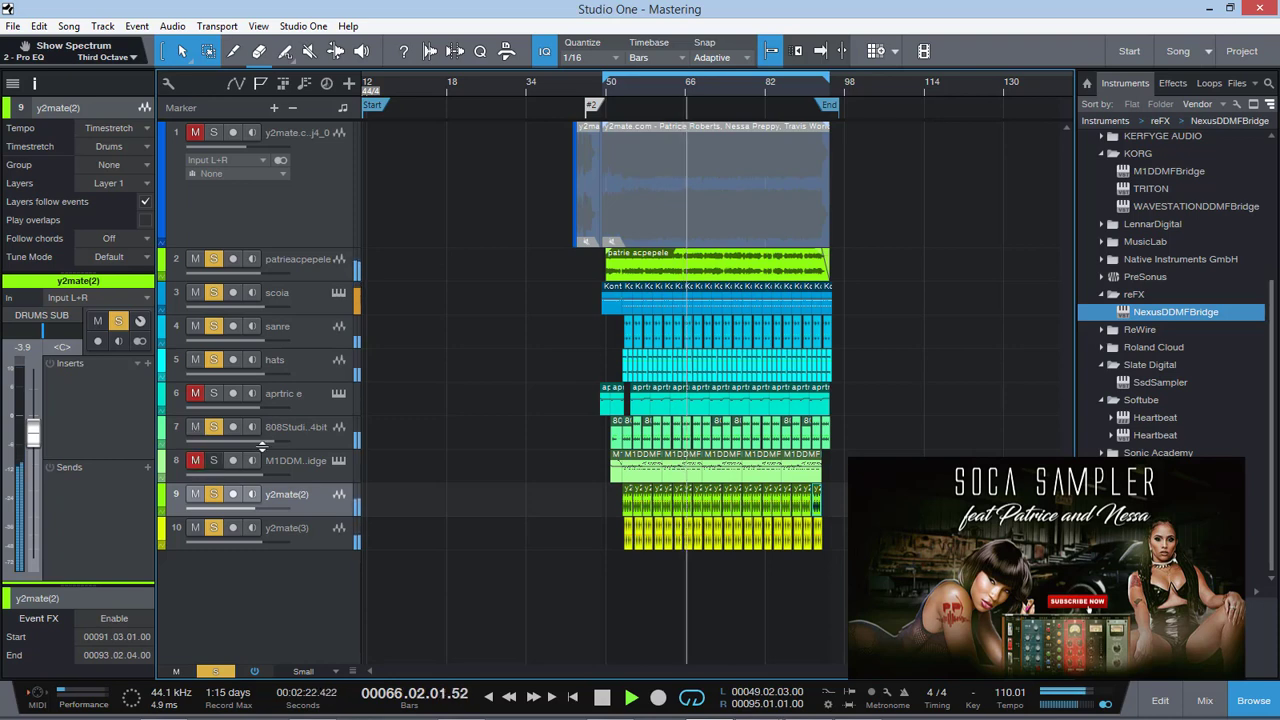
pyautogui.click(315, 429)
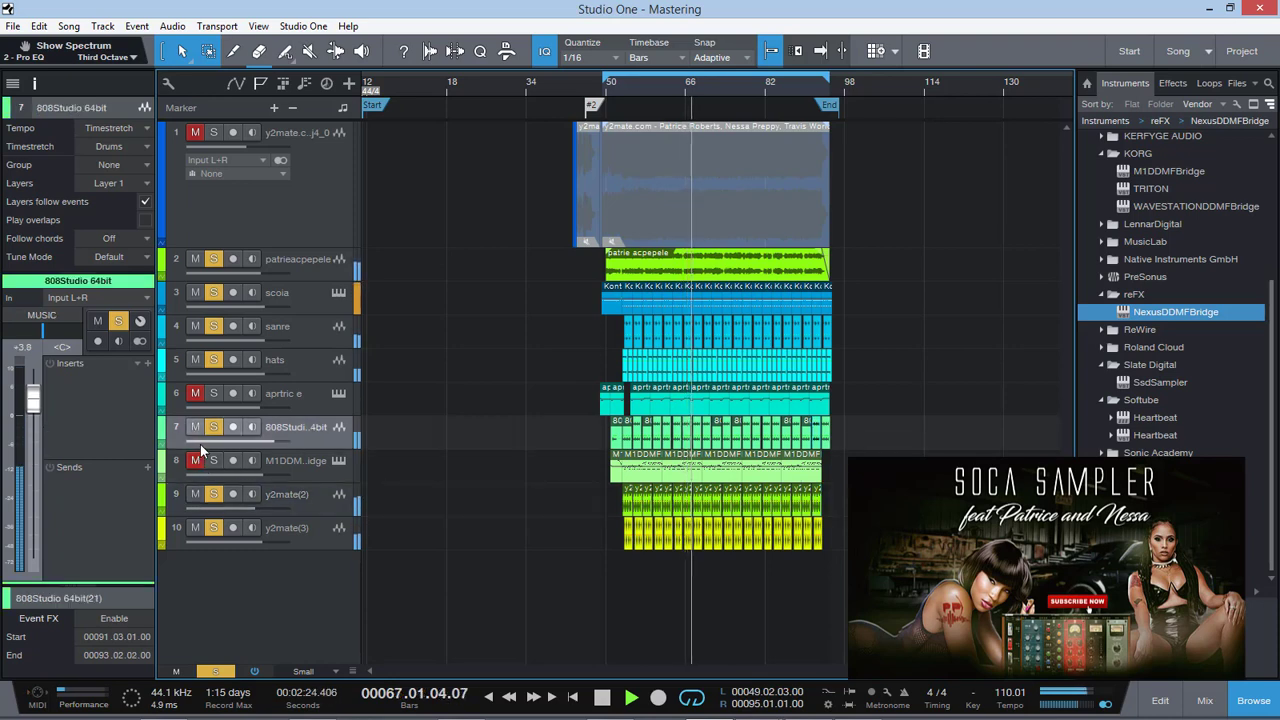
pyautogui.click(196, 393)
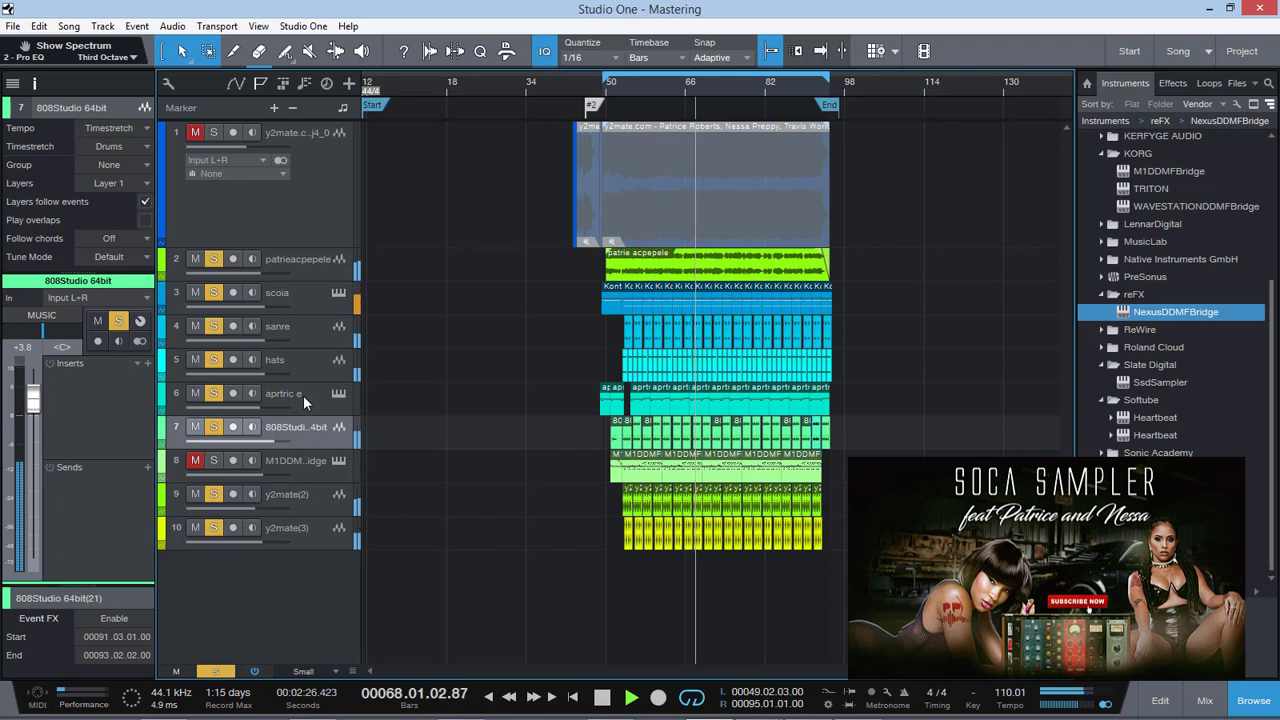
pyautogui.click(303, 395)
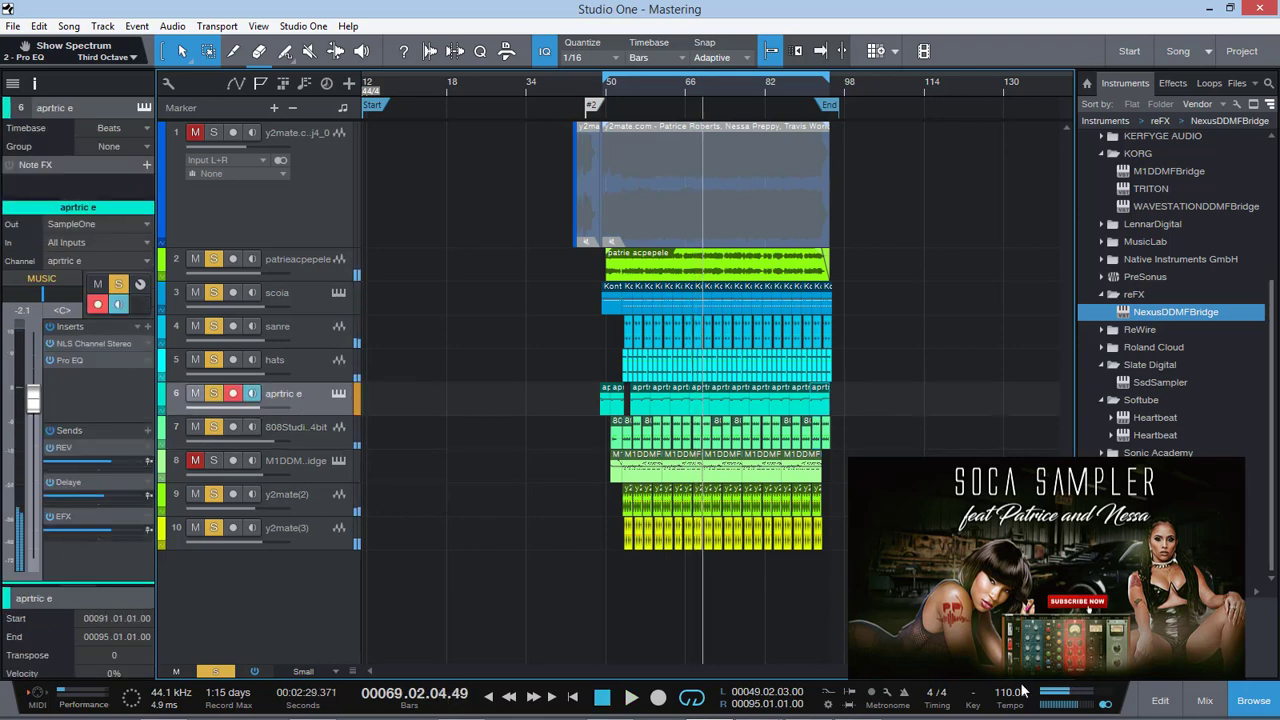
# Select the chopped sample slice just before bar 44 and show its Send To new SampleOne audio command without applying it
pyautogui.moveTo(991, 678); pyautogui.dragTo(996, 680)
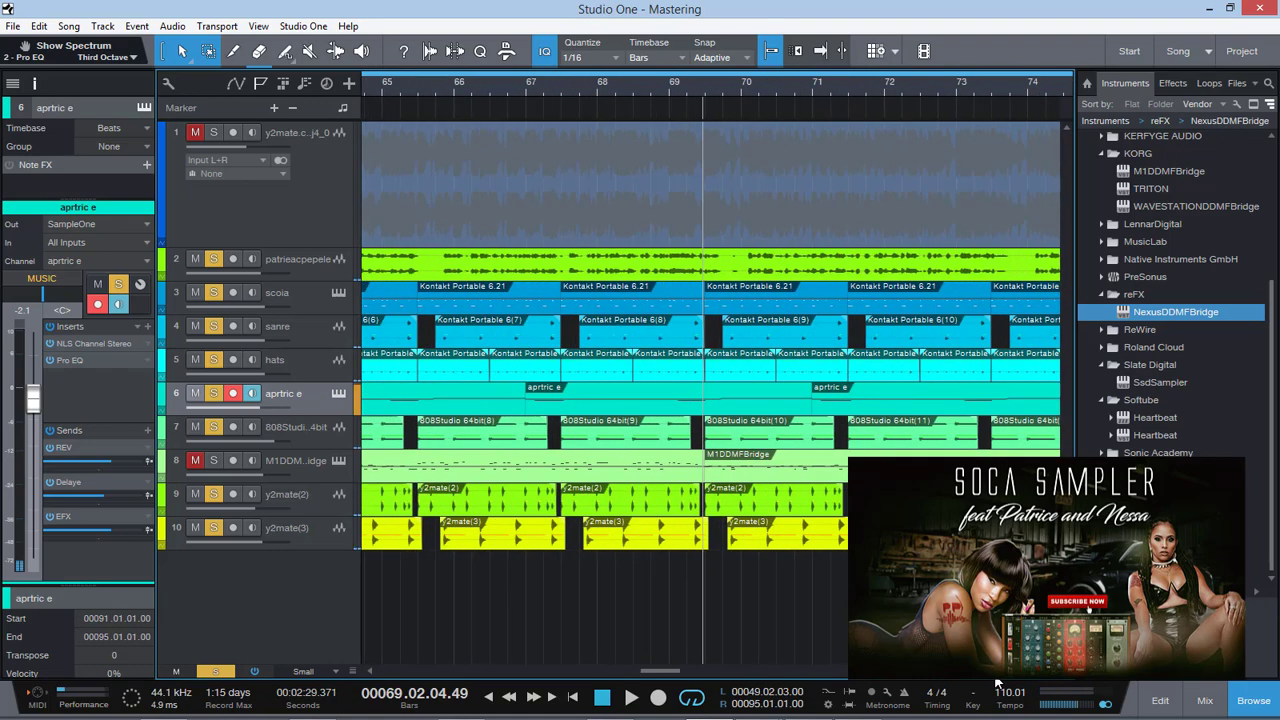
pyautogui.moveTo(666, 678); pyautogui.dragTo(565, 676)
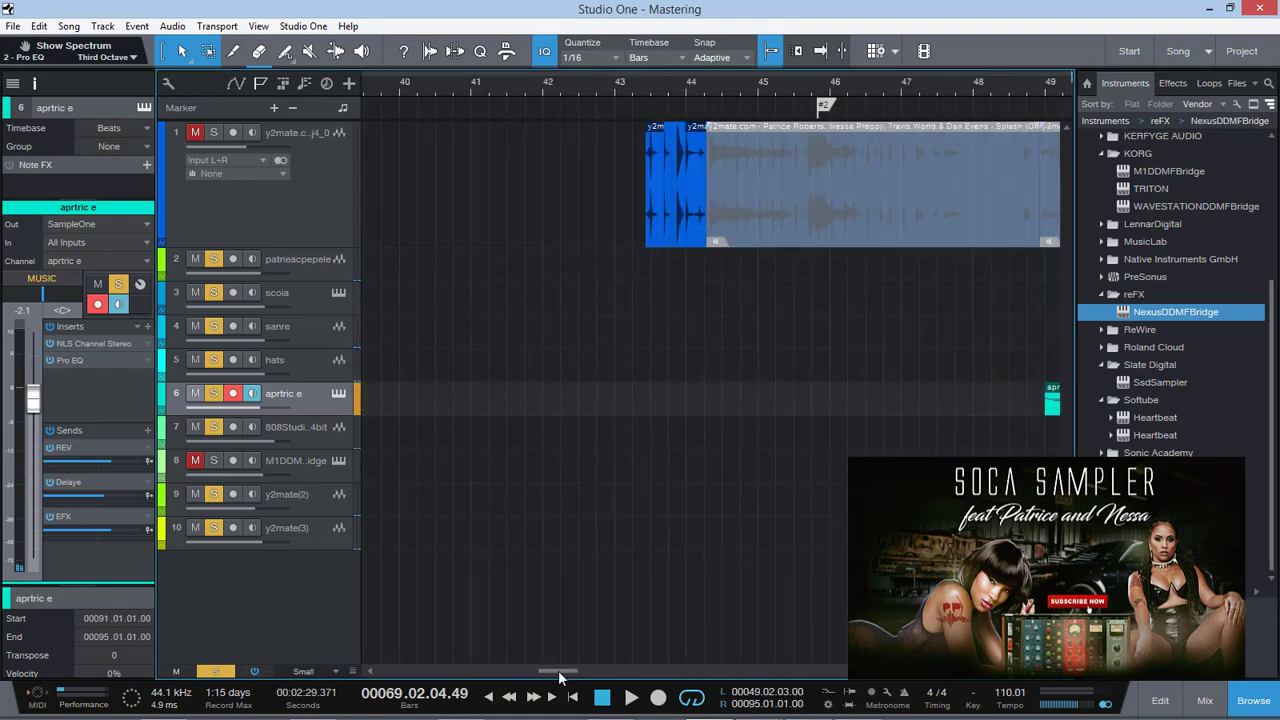
pyautogui.click(672, 230)
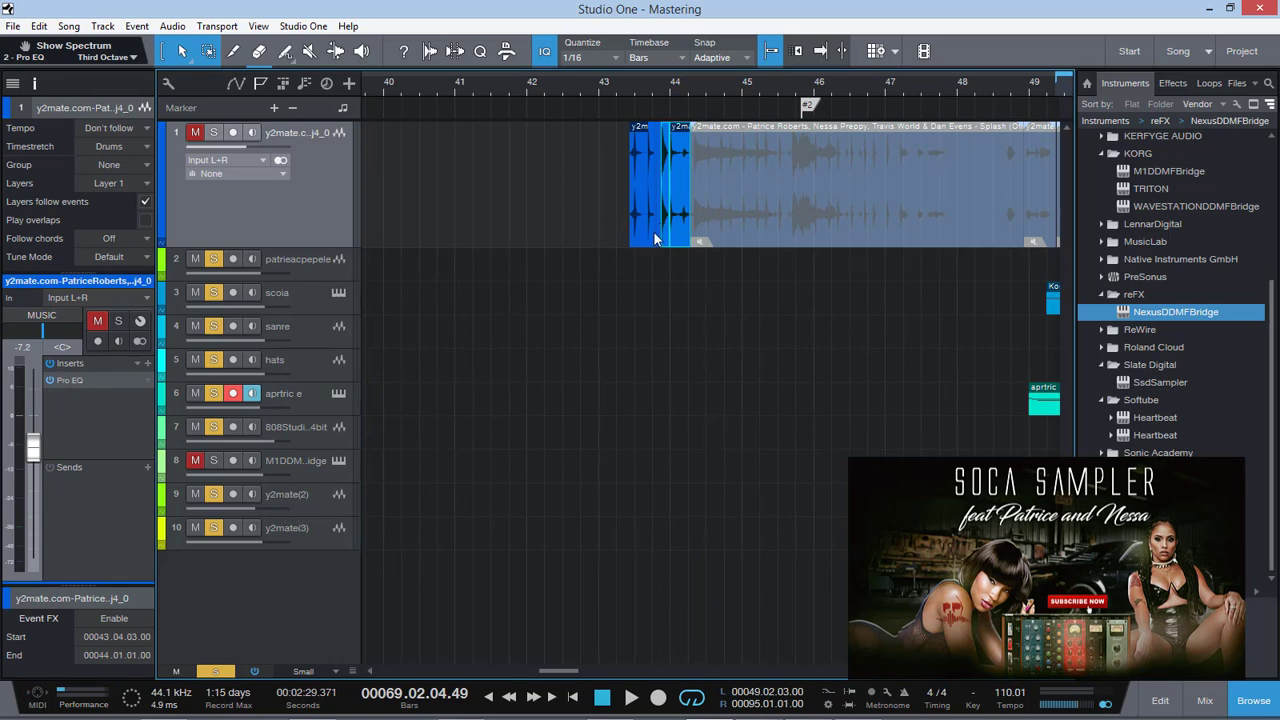
pyautogui.rightClick(665, 231)
pyautogui.moveTo(747, 561)
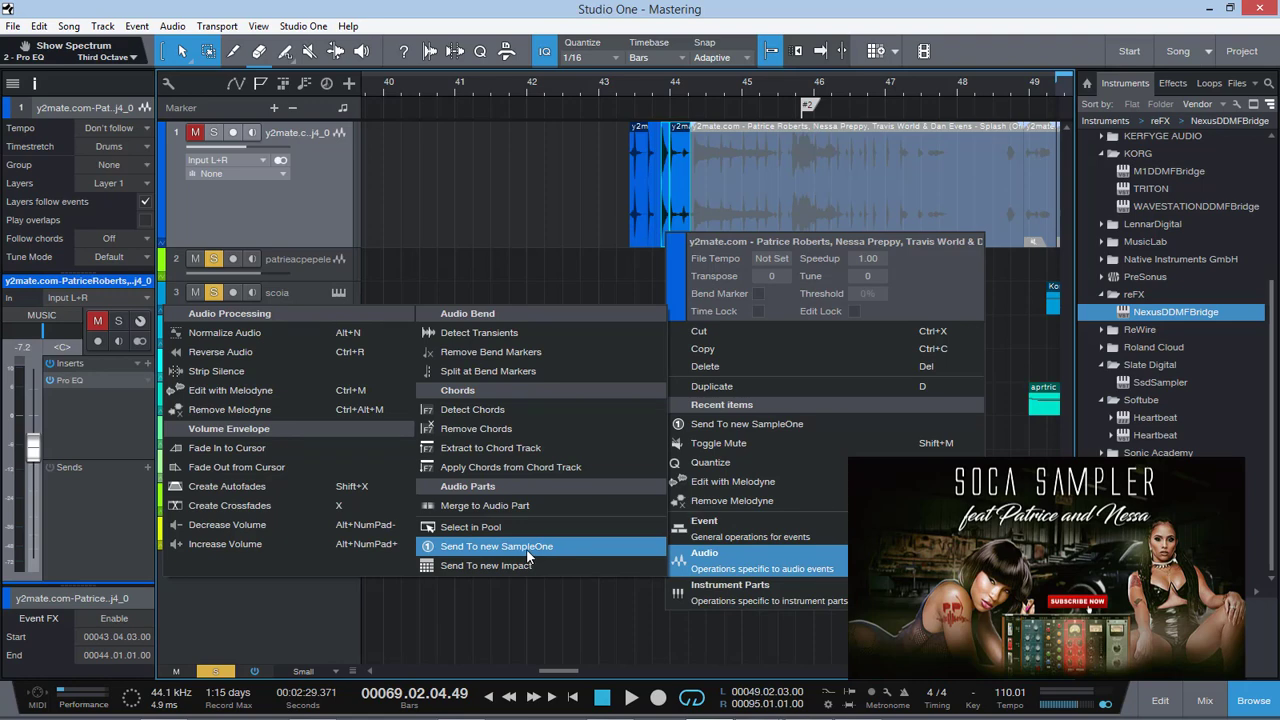
pyautogui.click(583, 616)
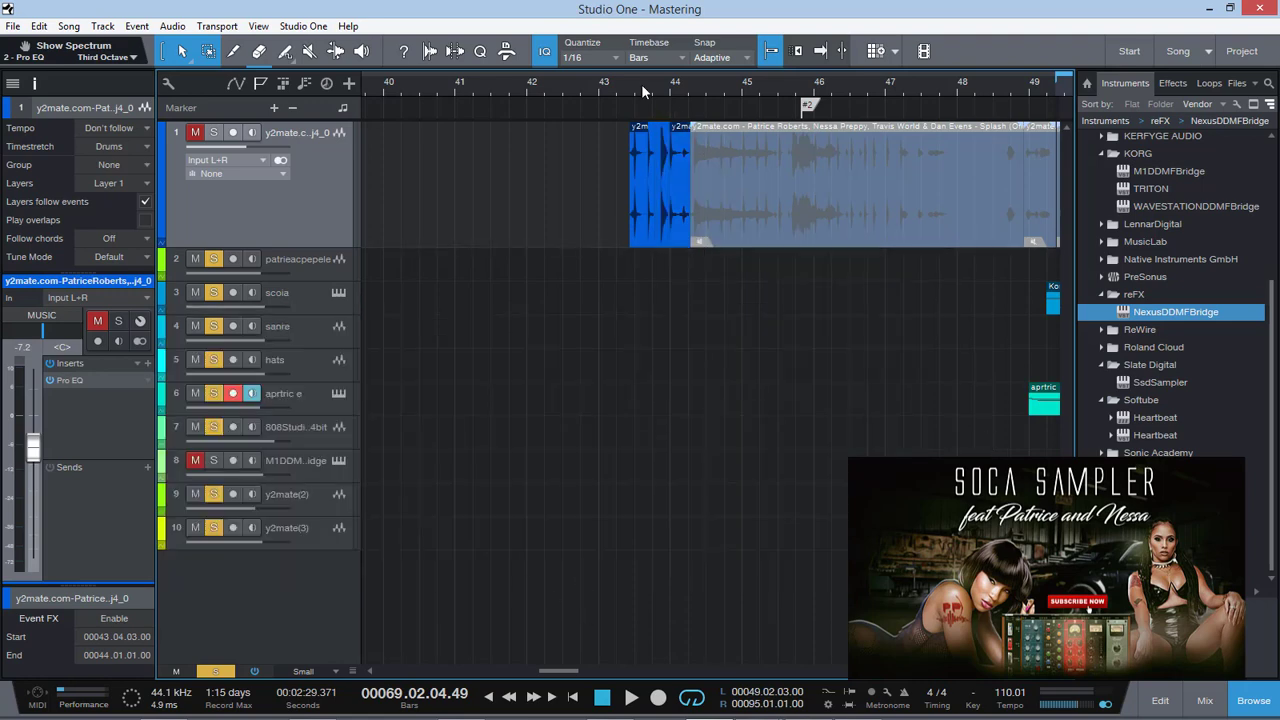
# Clear the solo on all tracks, place the playhead at bar 49, and play the arrangement briefly
pyautogui.click(218, 673)
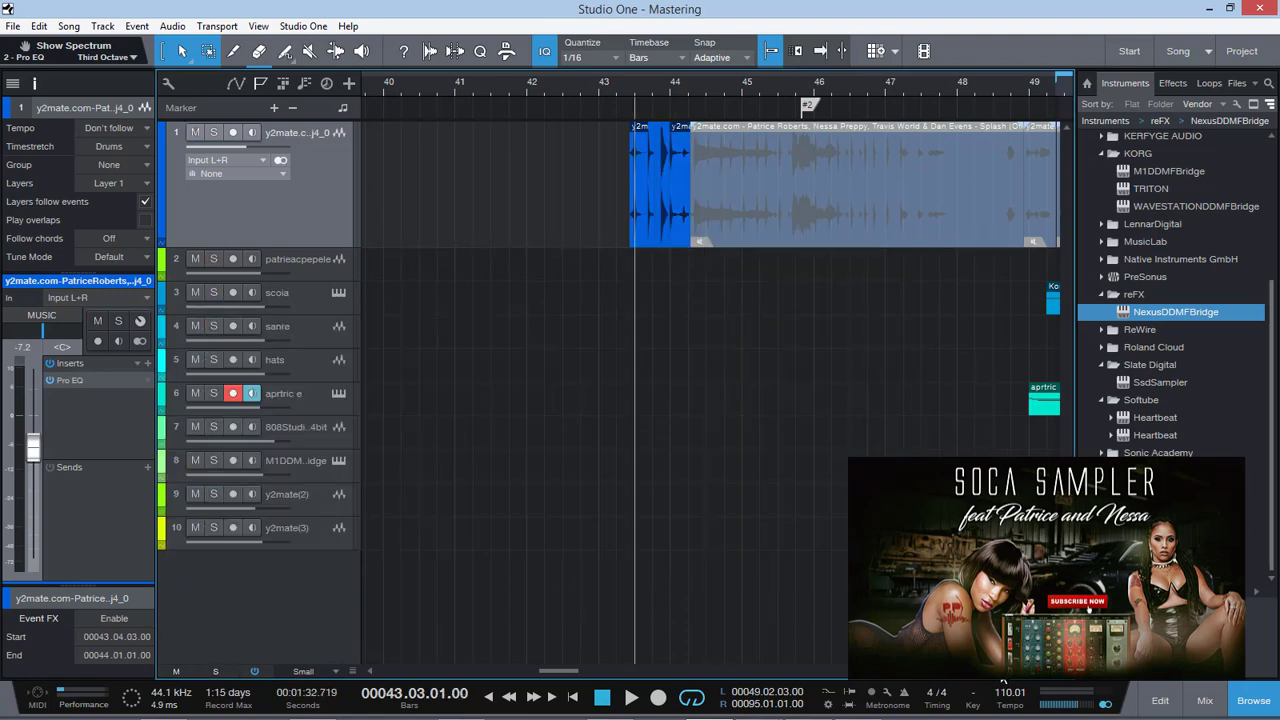
pyautogui.moveTo(1000, 671)
pyautogui.mouseDown()
pyautogui.moveTo(986, 671)
pyautogui.moveTo(1001, 671)
pyautogui.mouseUp()
pyautogui.click(601, 92)
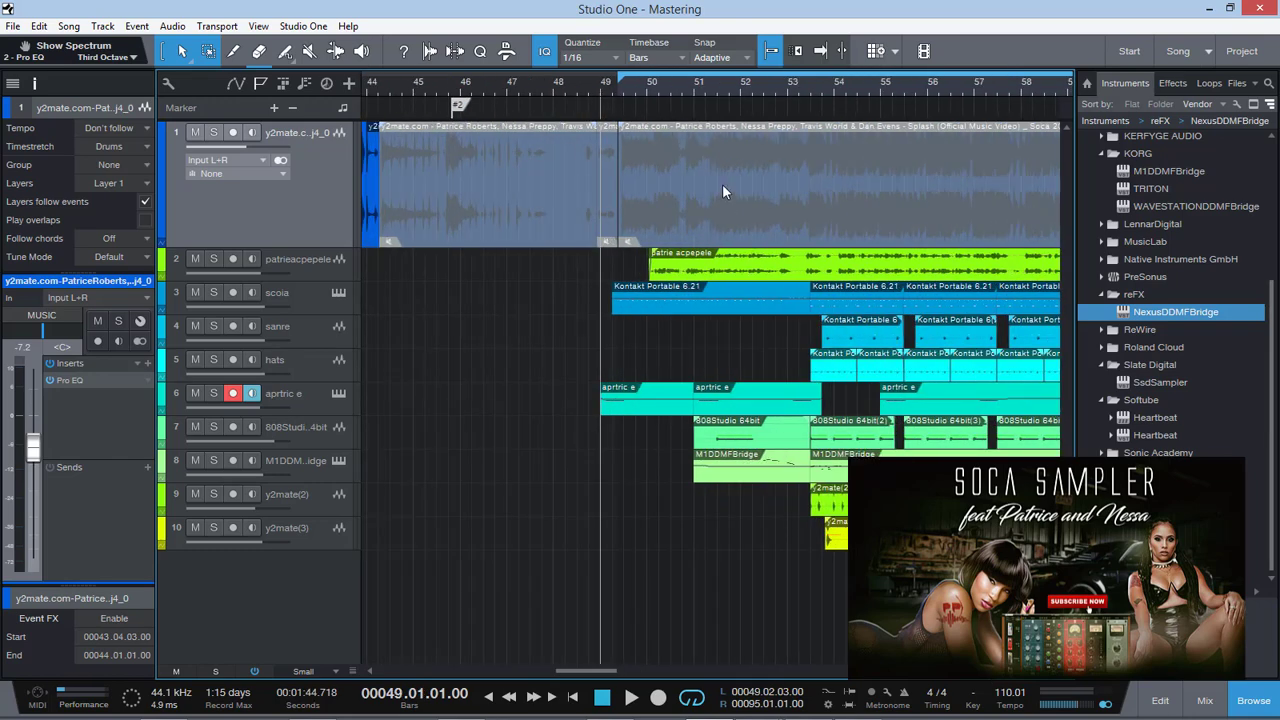
pyautogui.press('space')
pyautogui.press('space')
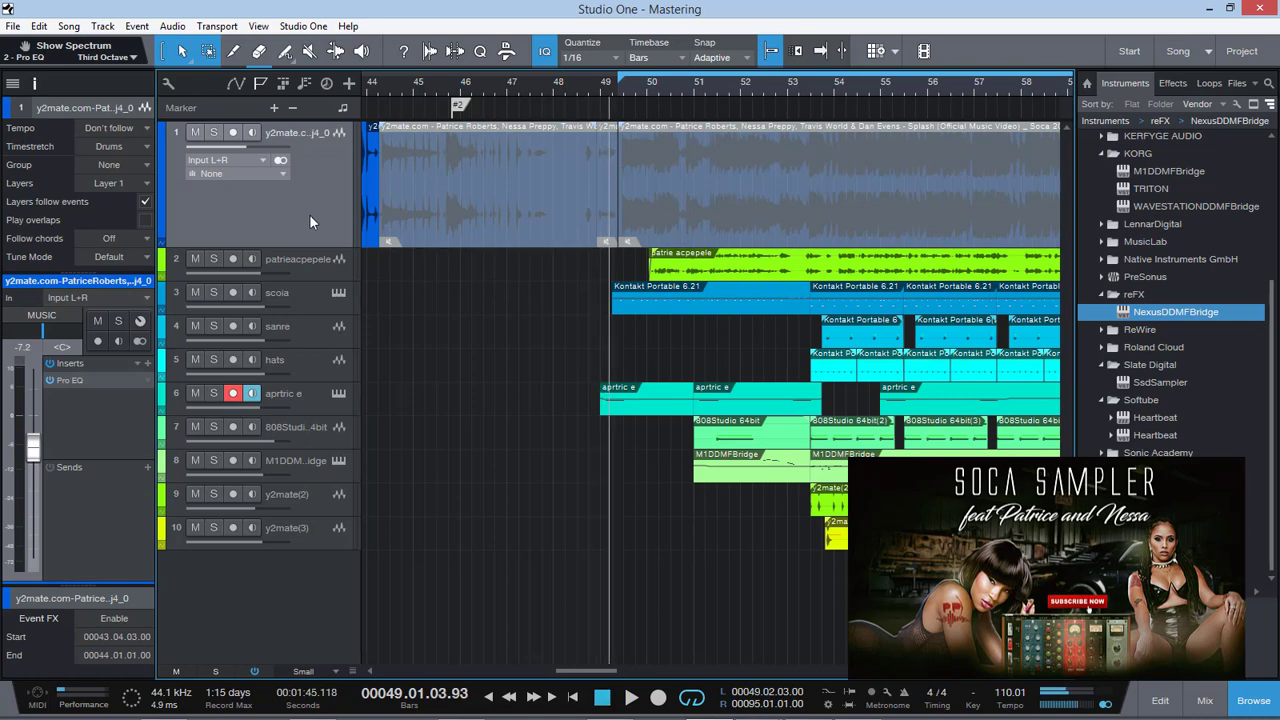
# View the Soca Starter Pack instrument and Kontakt version information on the scoia track, and close the instrument window
pyautogui.click(338, 294)
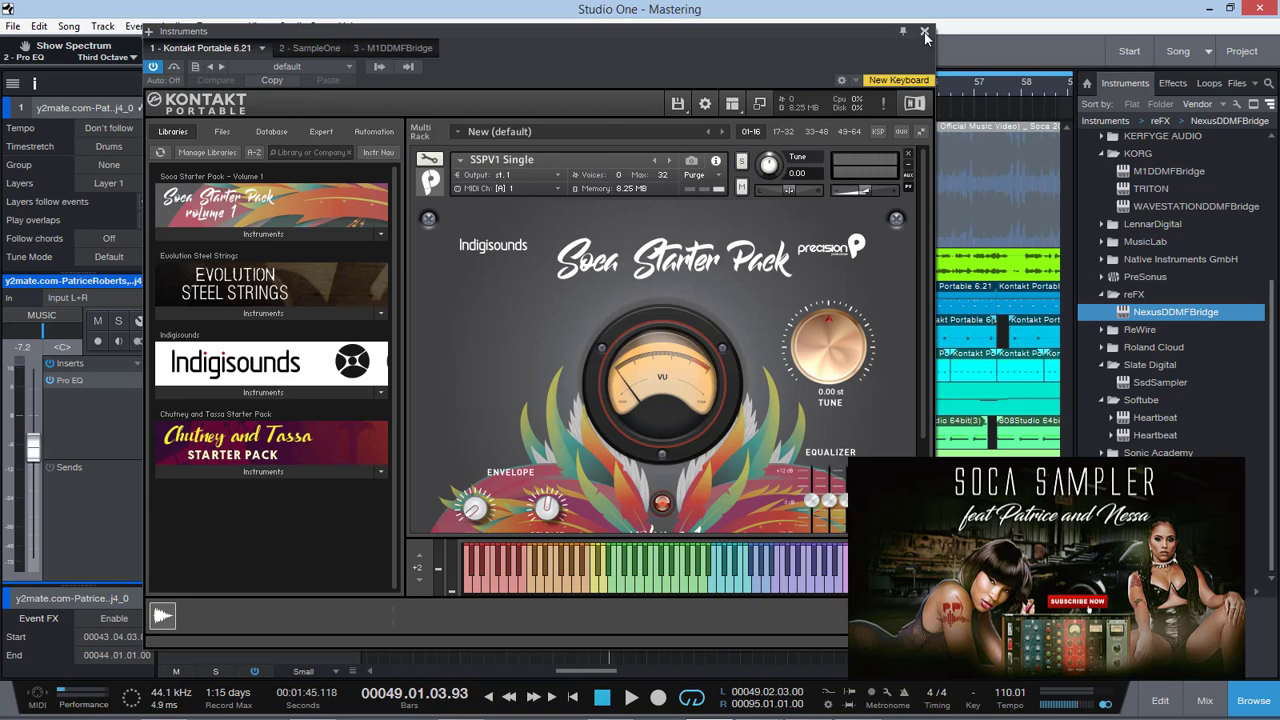
pyautogui.click(916, 104)
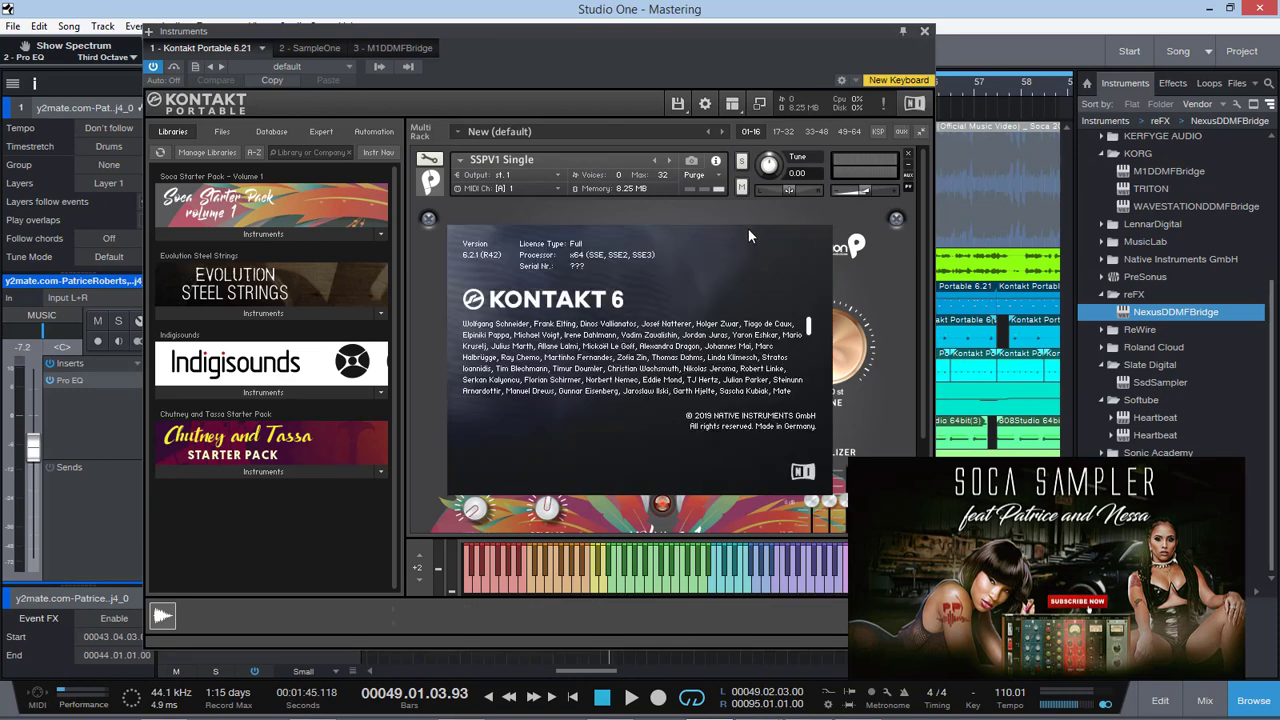
pyautogui.click(618, 297)
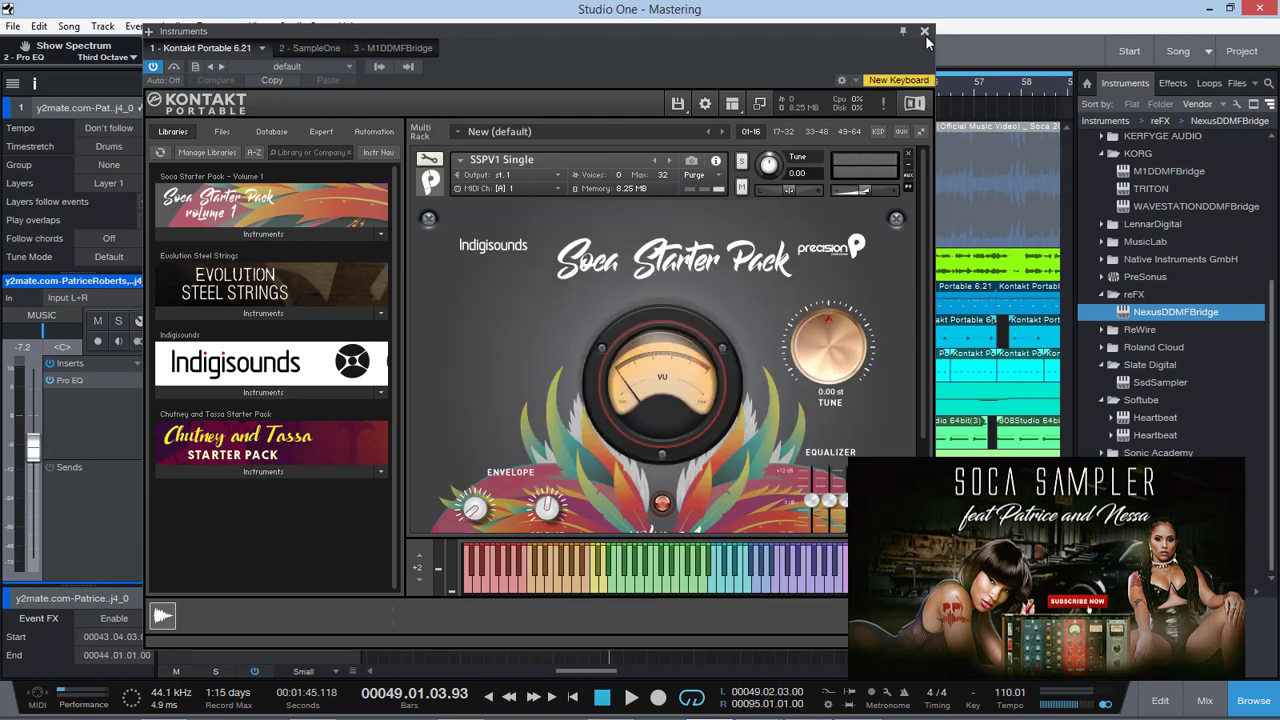
pyautogui.click(925, 31)
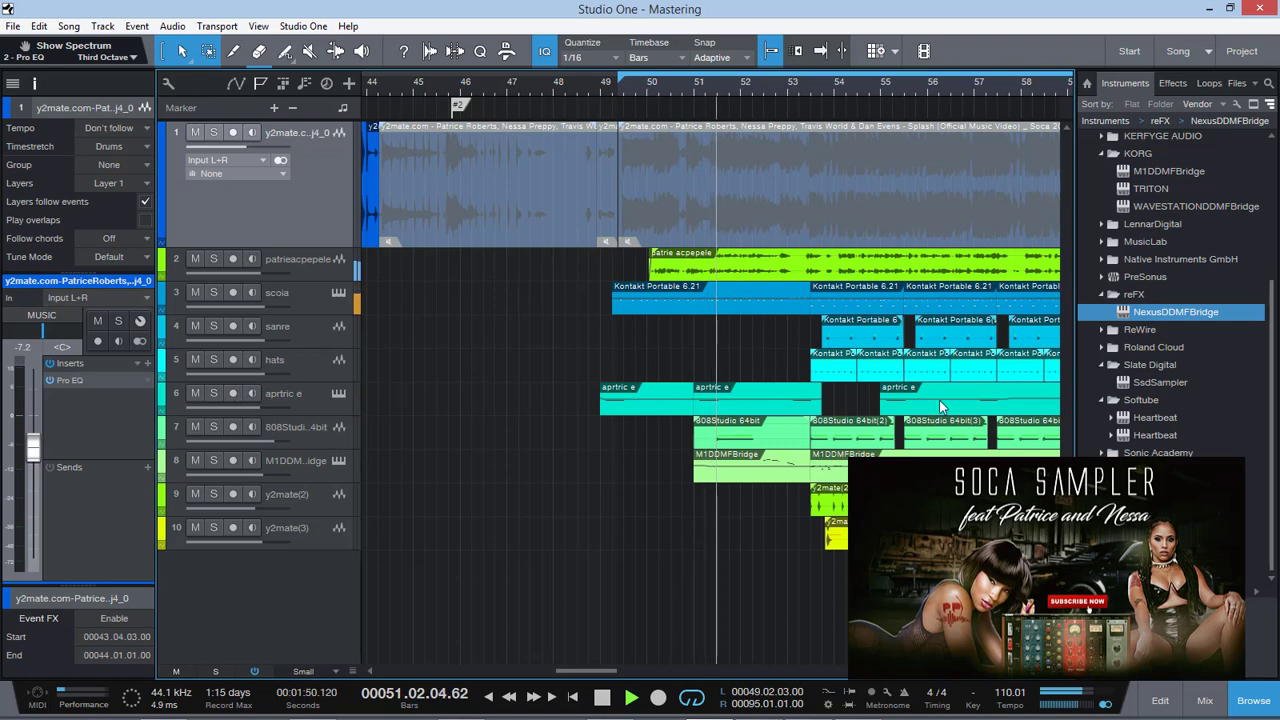
# Show the whole arrangement during playback and lower the y2mate(3) track volume to -2.3 dB
pyautogui.click(986, 672)
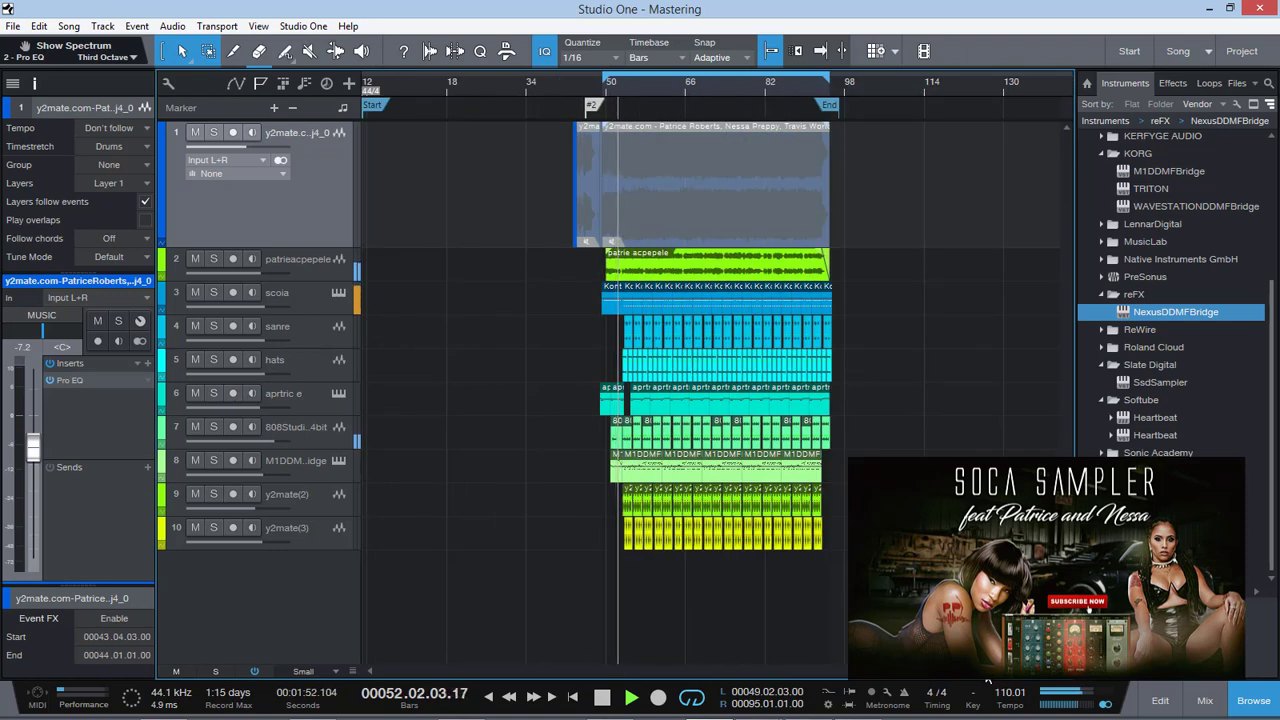
pyautogui.moveTo(986, 672)
pyautogui.mouseDown()
pyautogui.moveTo(1004, 672)
pyautogui.moveTo(988, 672)
pyautogui.mouseUp()
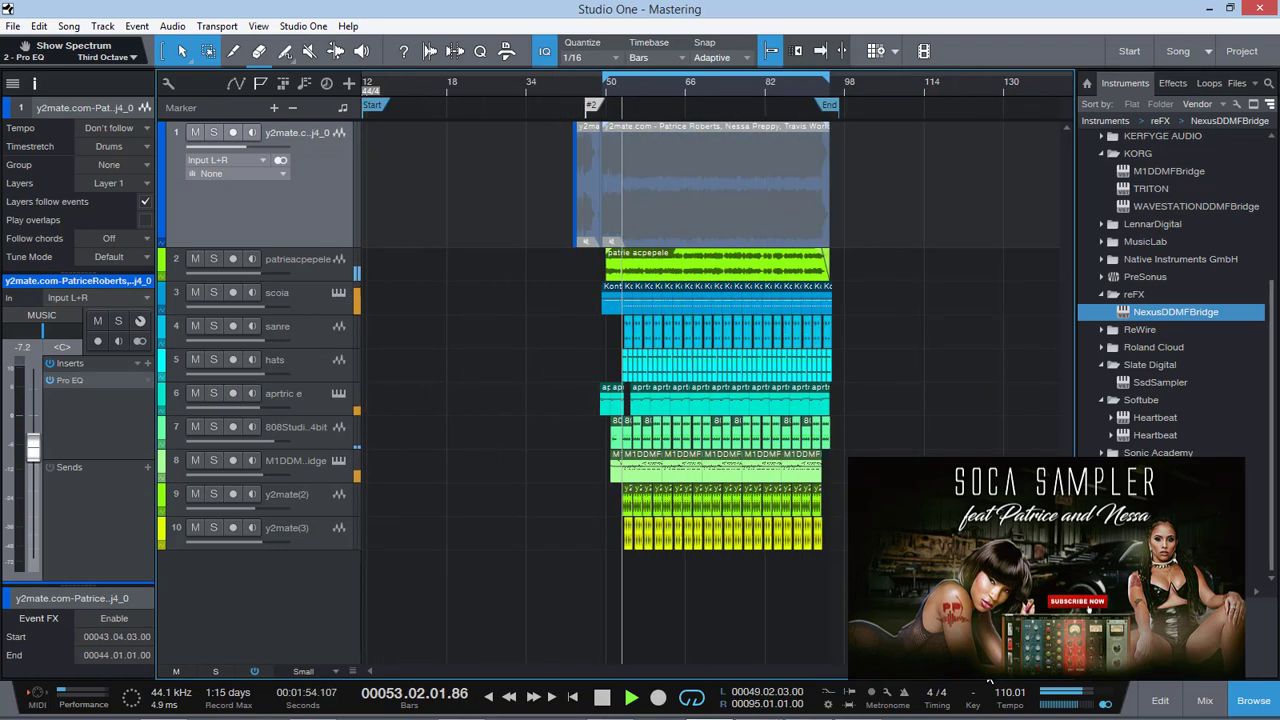
pyautogui.click(286, 508)
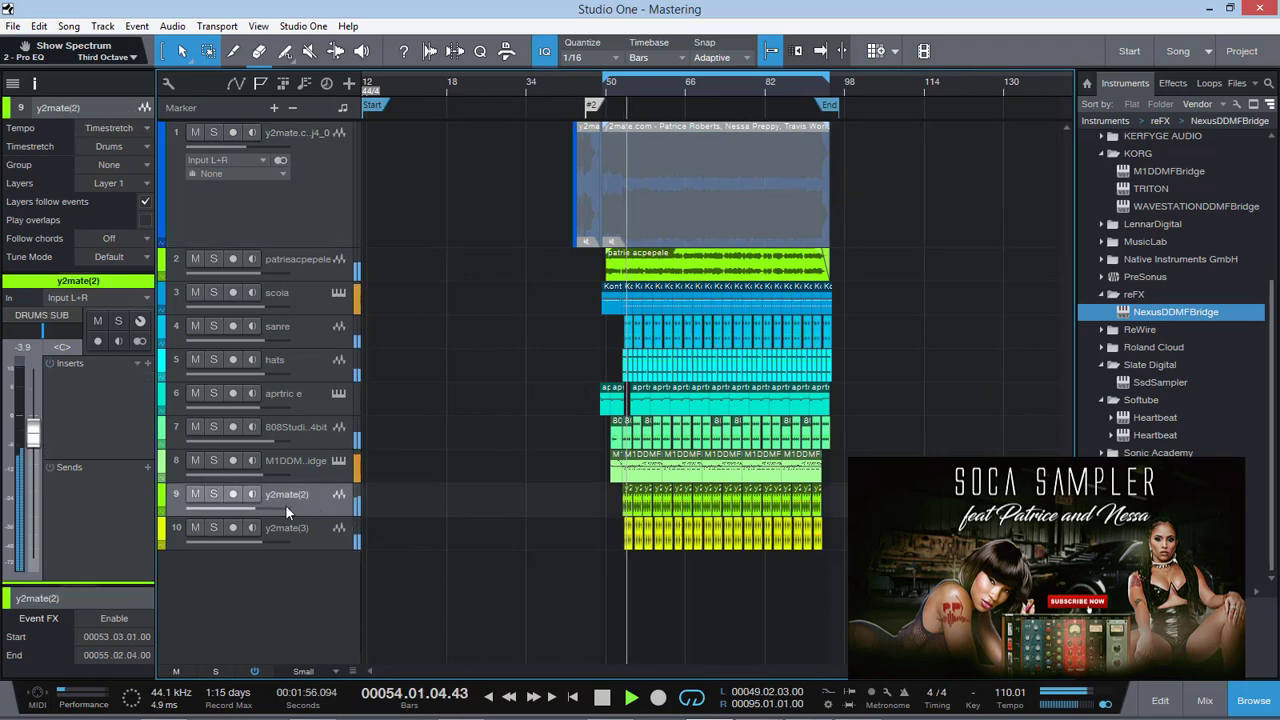
pyautogui.moveTo(33, 438); pyautogui.dragTo(31, 428)
pyautogui.click(314, 541)
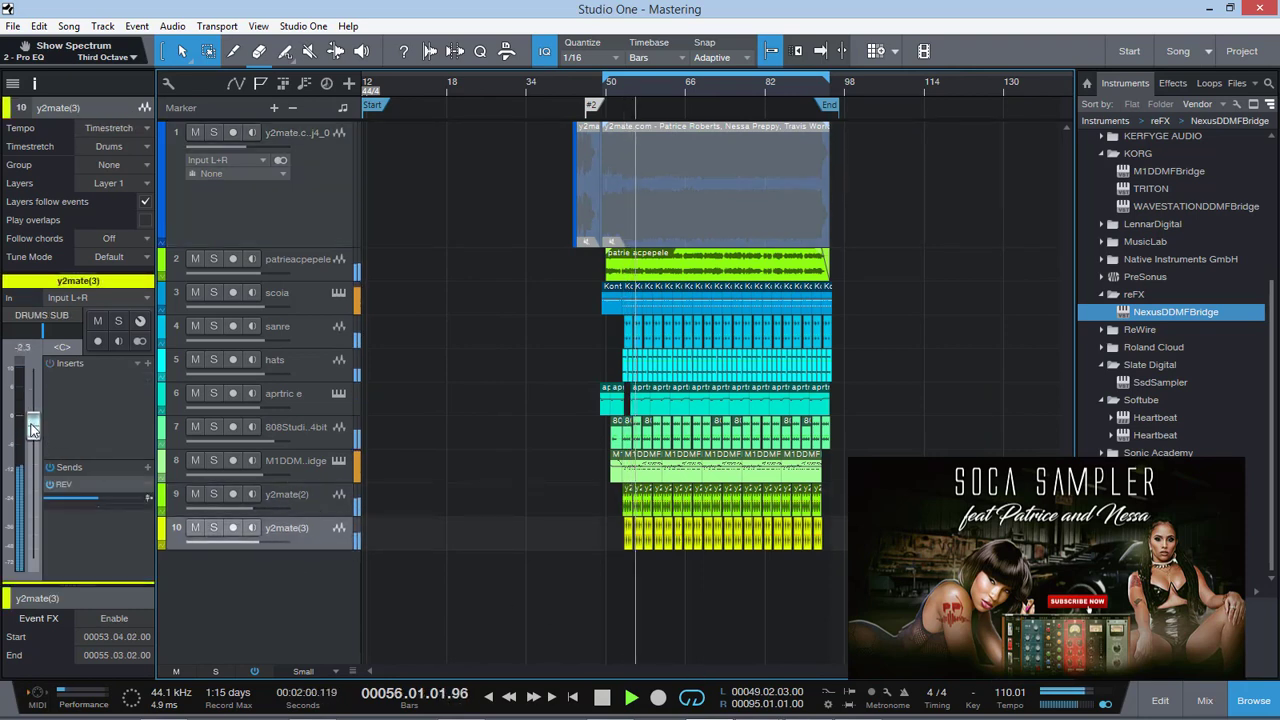
# Lower the y2mate(2) track volume to -6.5 dB while the song plays
pyautogui.click(320, 505)
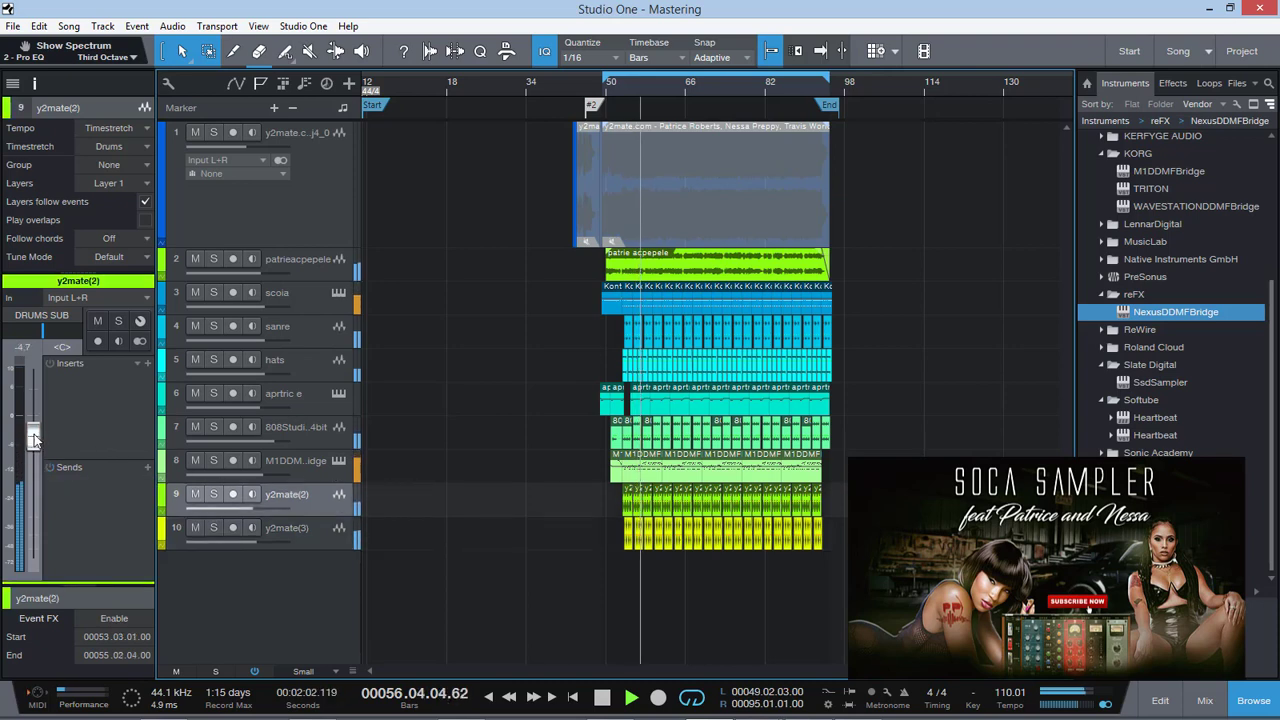
pyautogui.moveTo(33, 438); pyautogui.dragTo(33, 445)
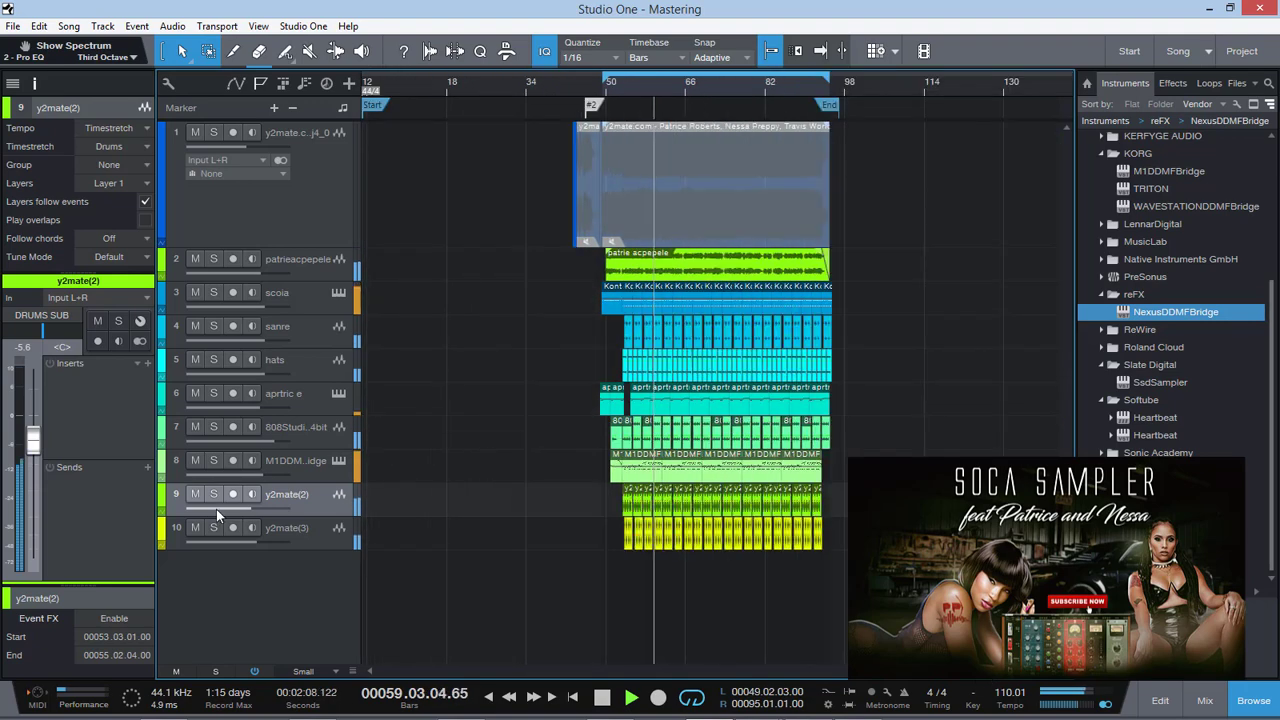
pyautogui.moveTo(33, 440); pyautogui.dragTo(33, 445)
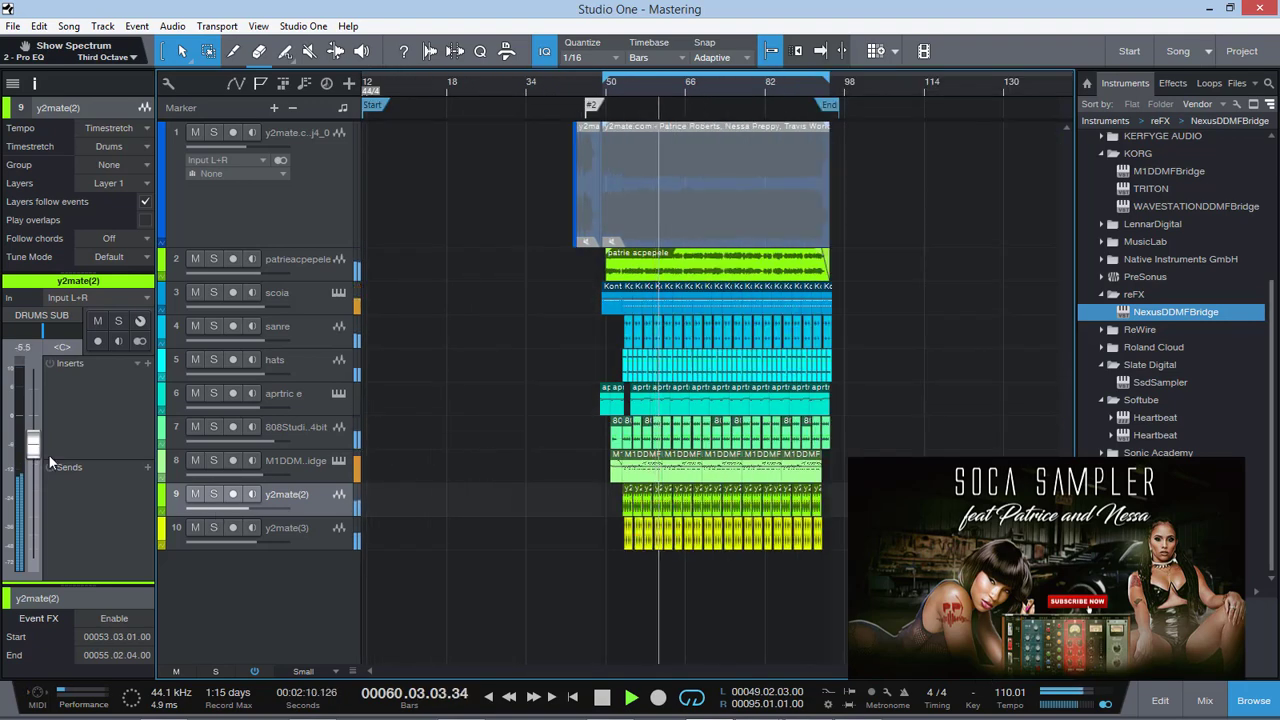